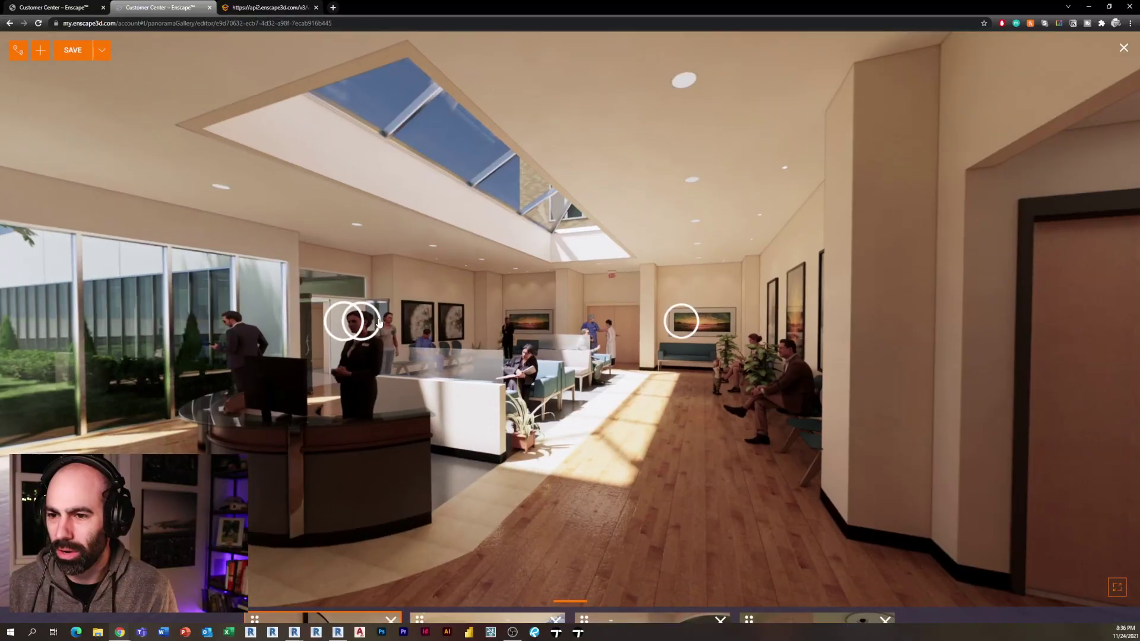
- Tour the linked healthcare panoramas from the lobby through the corridor into the patient room and look around
left_click(376, 319)
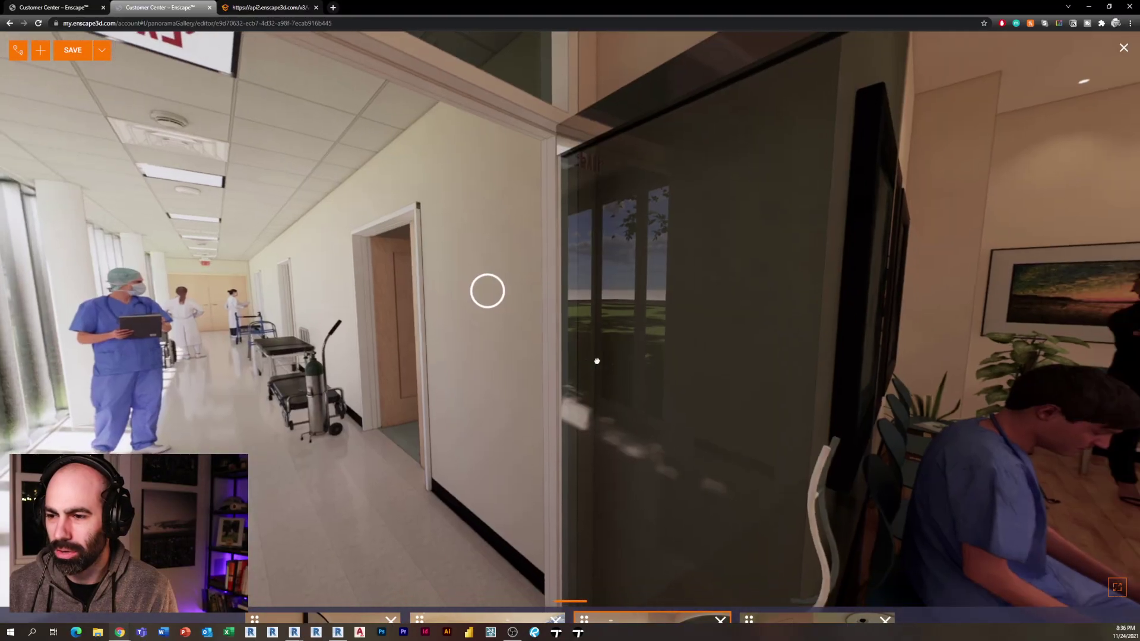
left_click(504, 297)
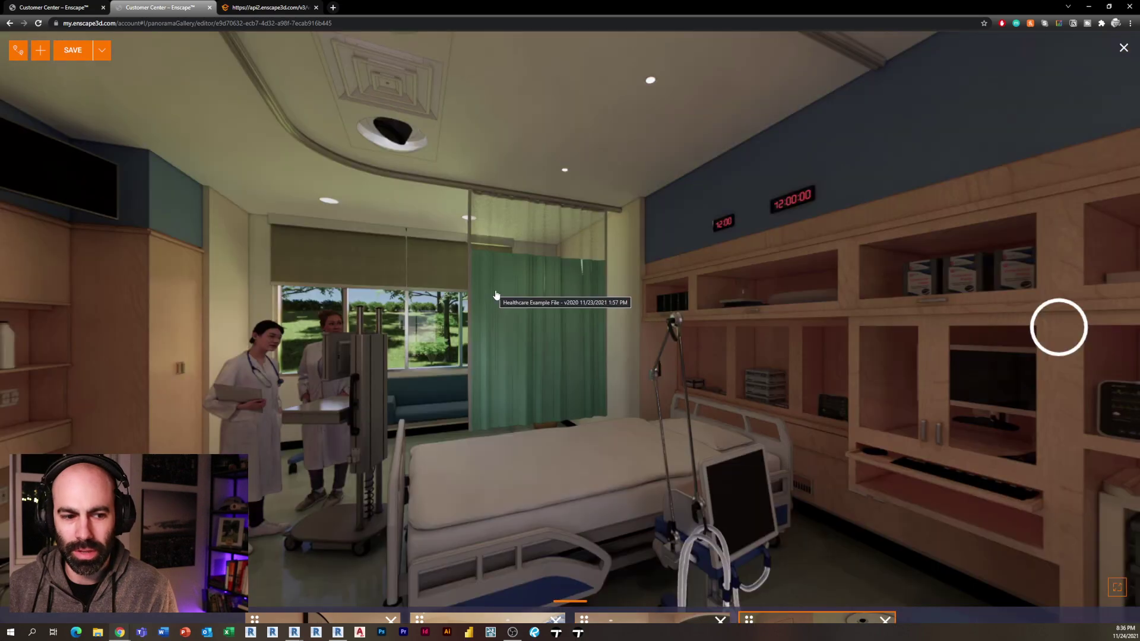
left_click_drag(742, 316, 588, 320)
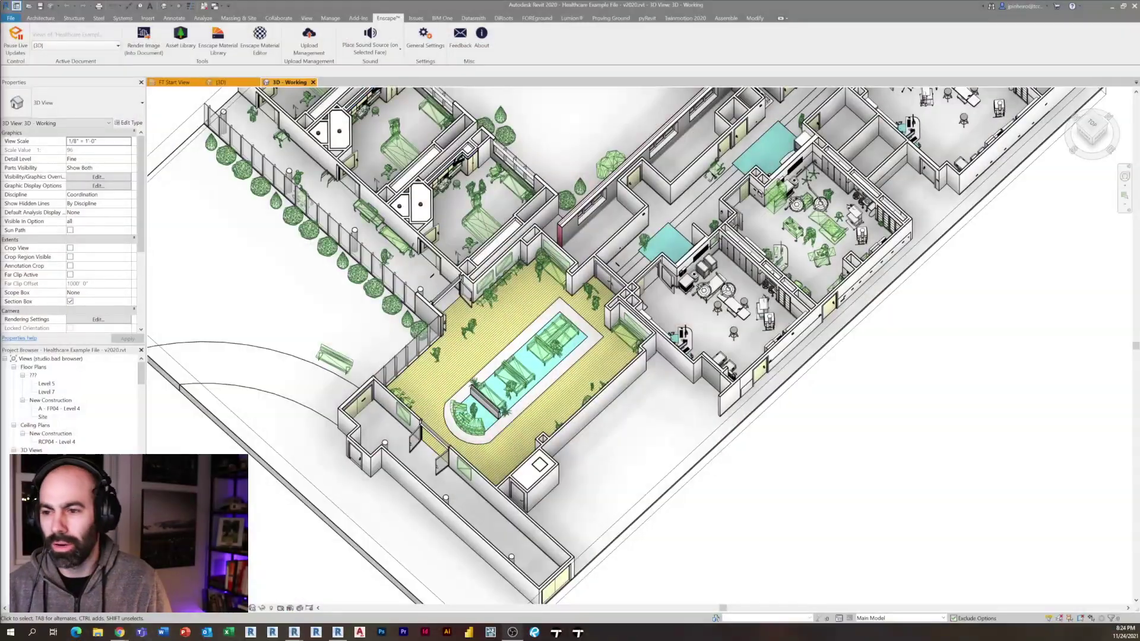
- Switch to Revit and examine the furnished waiting area in the 3D - Working view from several angles
scroll(450, 328, "up", 3)
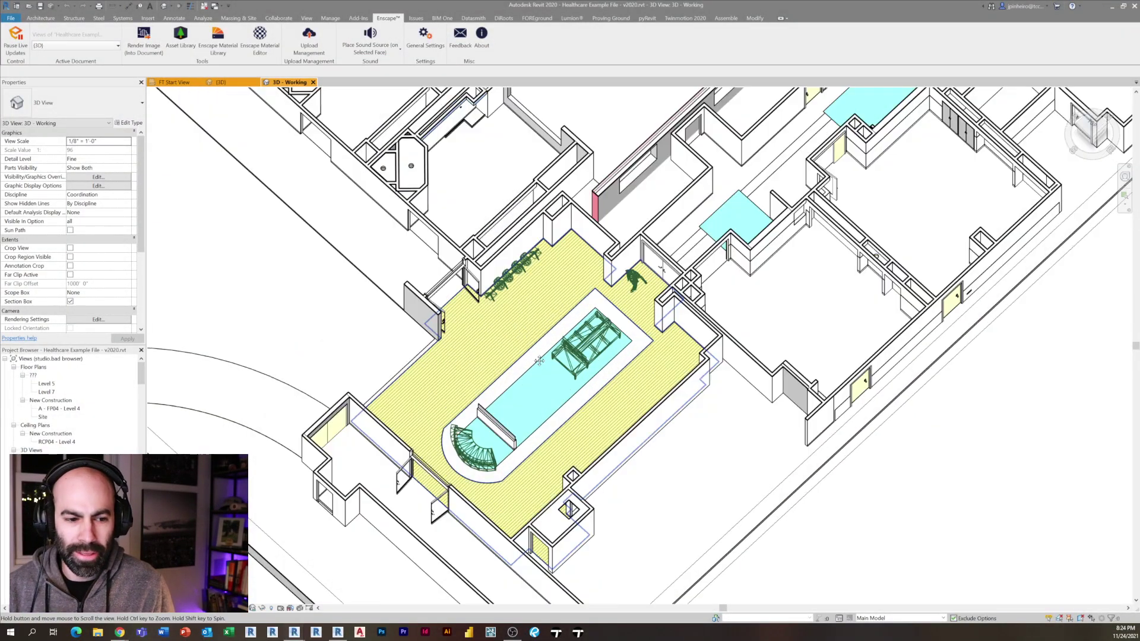
middle_click_drag(544, 373, 612, 380)
scroll(623, 377, "up", 2)
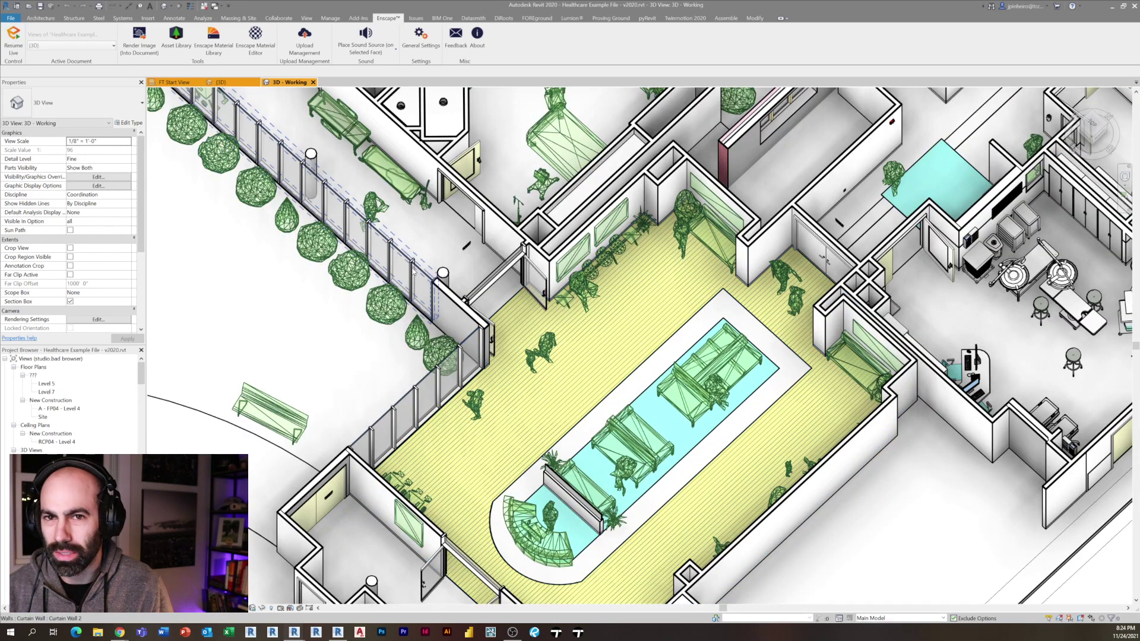
middle_click_drag(541, 338, 474, 351)
scroll(472, 300, "up", 4)
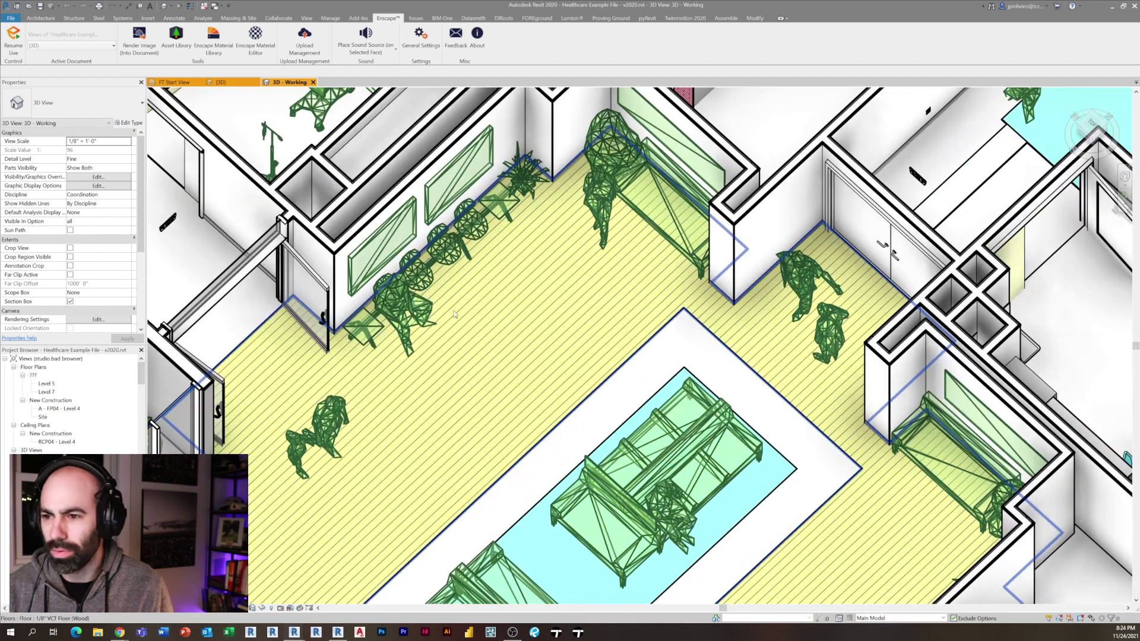
middle_click_drag(506, 324, 422, 276, "shift")
key("Escape")
scroll(474, 322, "down", 2)
key("Escape")
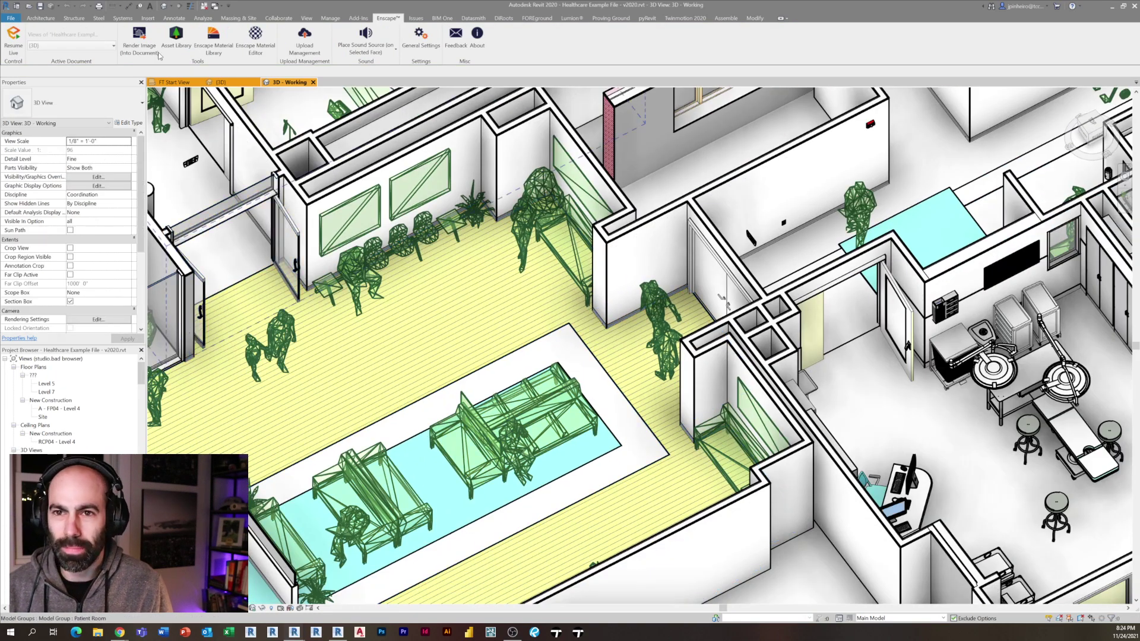
left_click(186, 50)
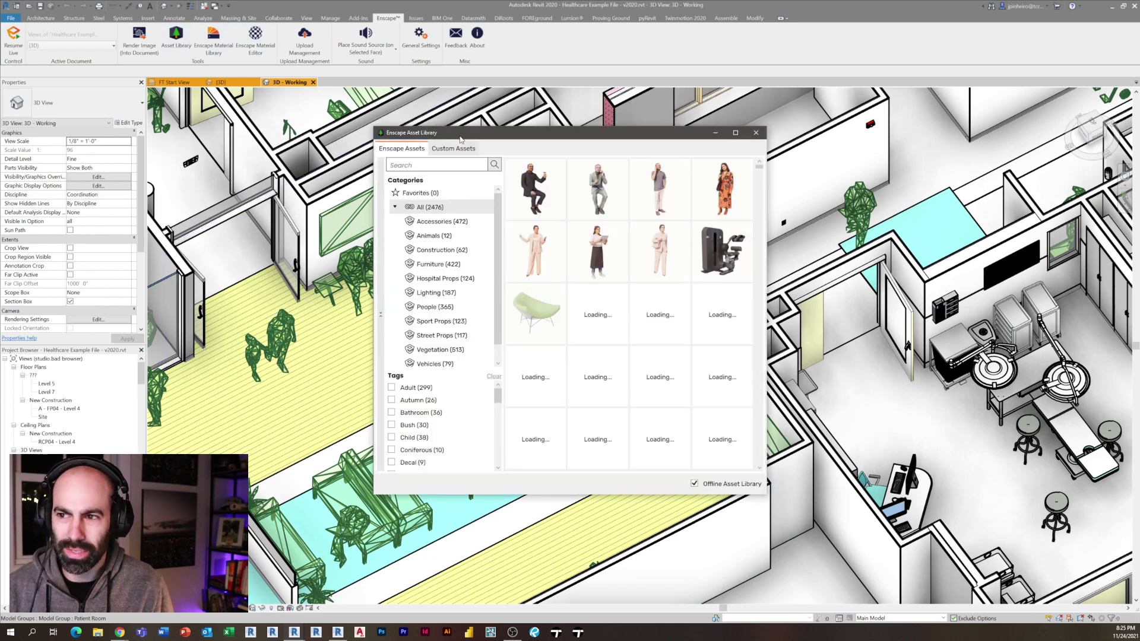
left_click_drag(459, 134, 190, 104)
left_click(345, 299)
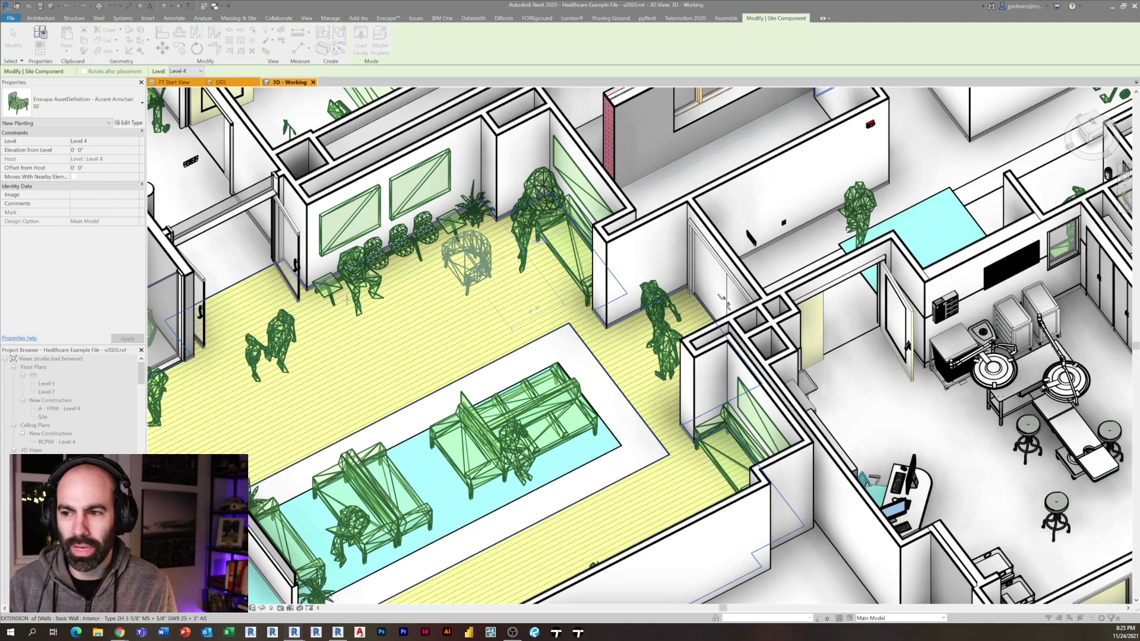
key("Escape")
- Arrange the Enscape rendering and the Revit healthcare model window side by side
middle_click_drag(471, 344, 519, 292, "shift")
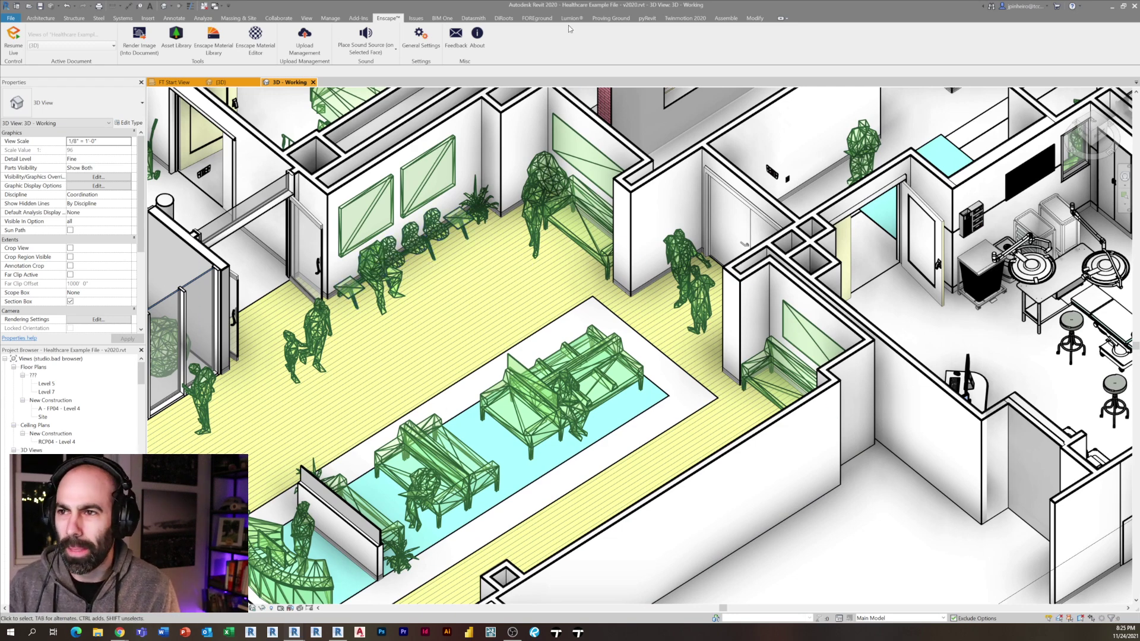
middle_click_drag(389, 416, 353, 461)
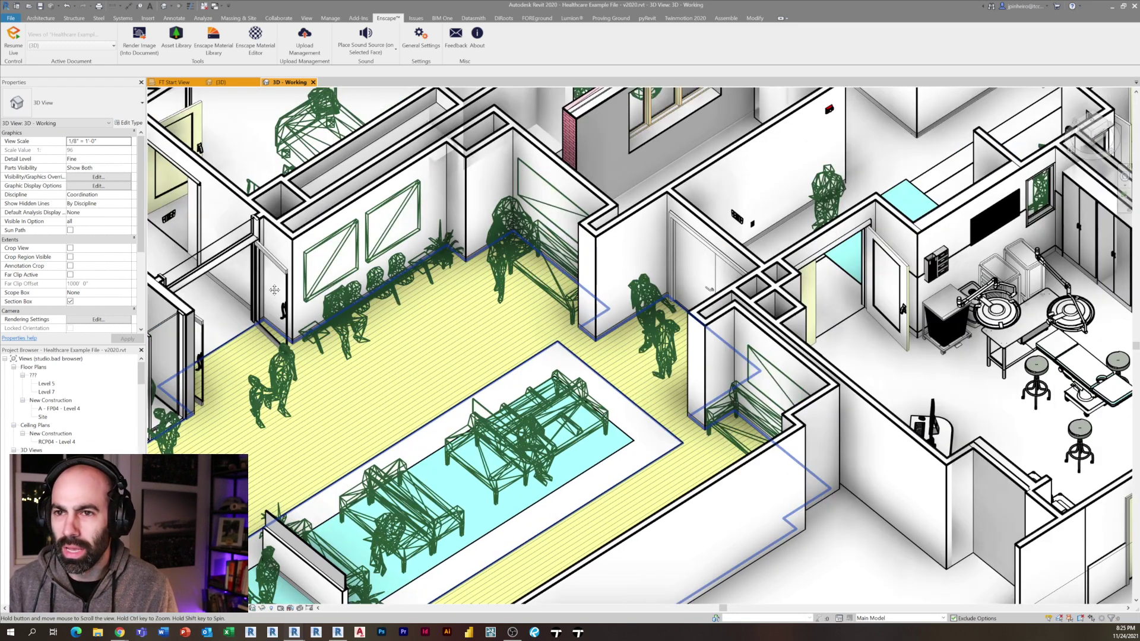
left_click_drag(466, 14, 1136, 143)
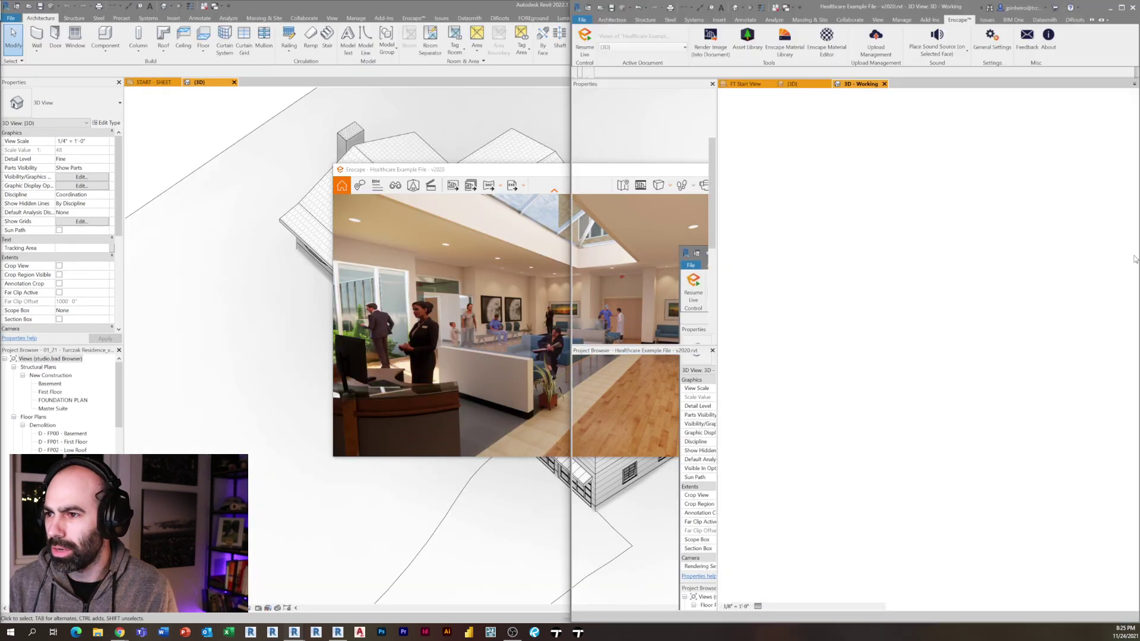
left_click(308, 163)
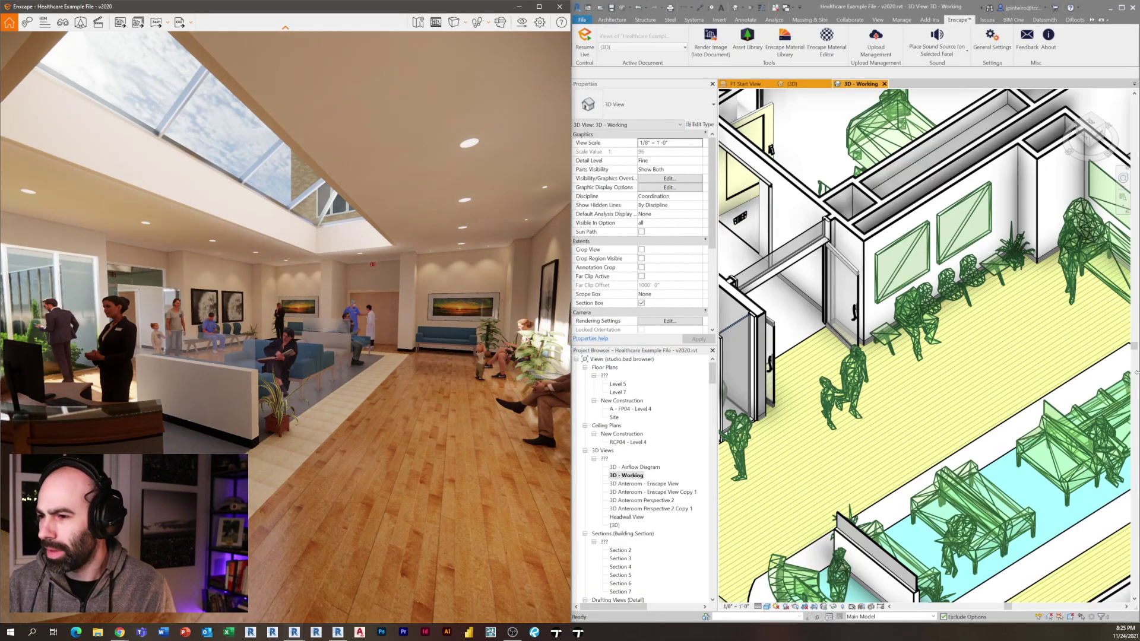
- Walk through the rendered lobby in Enscape and examine the reception desk, seating area and skylight
left_click_drag(389, 316, 297, 305)
key("w")
key("w")
key("a")
key("a")
key("d")
key("d")
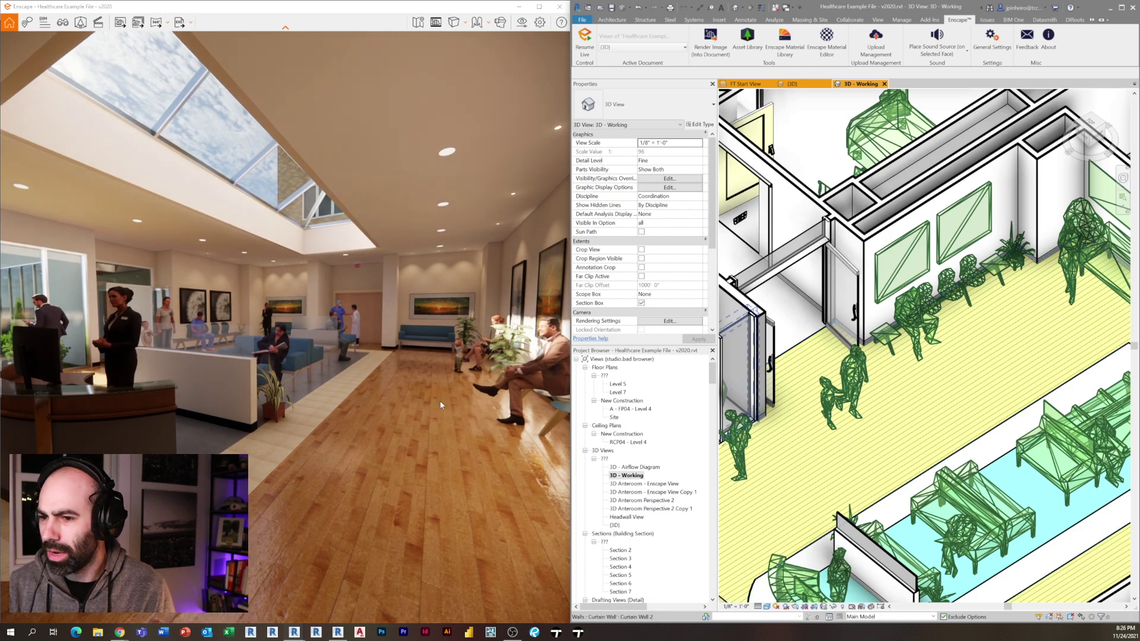
left_click_drag(321, 409, 244, 391)
key("d")
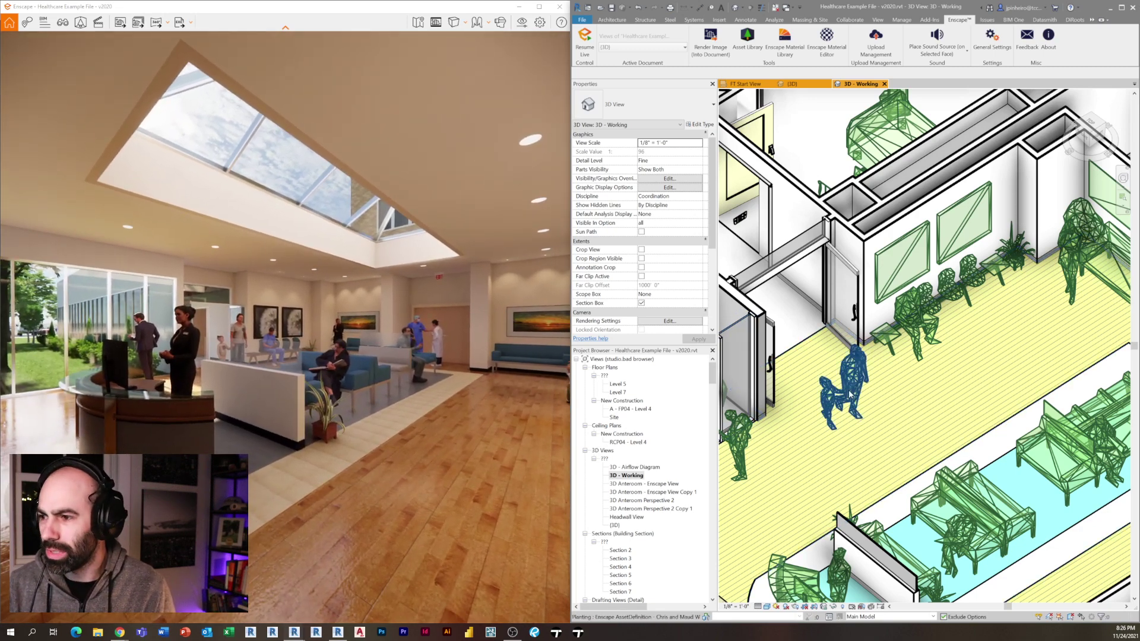
middle_click_drag(951, 410, 894, 396)
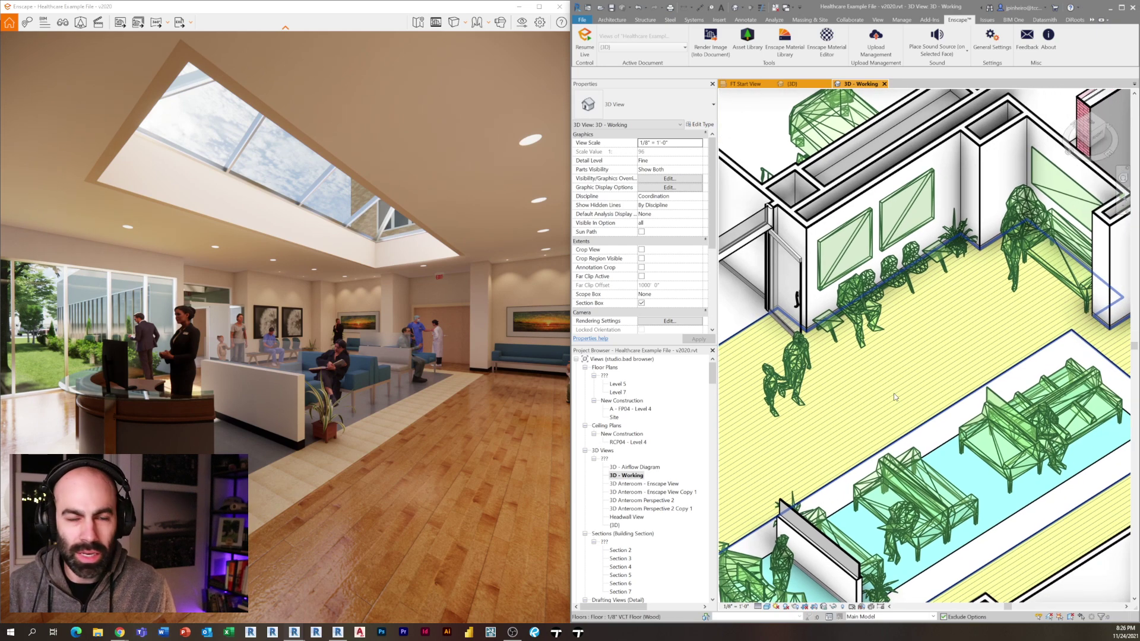
key("w")
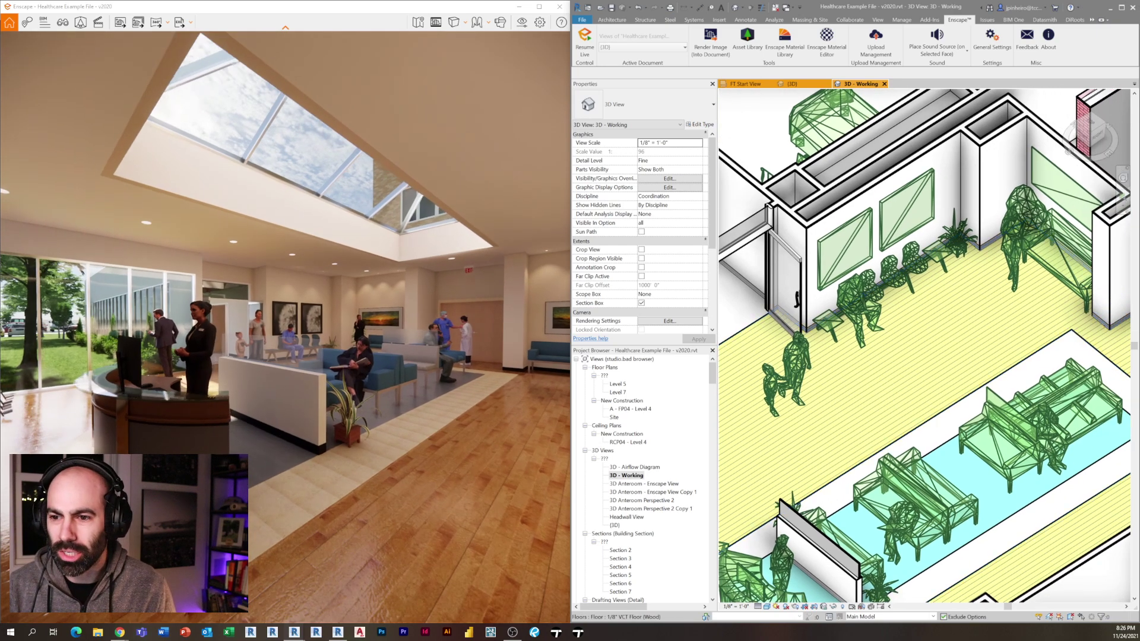
left_click_drag(360, 380, 412, 382)
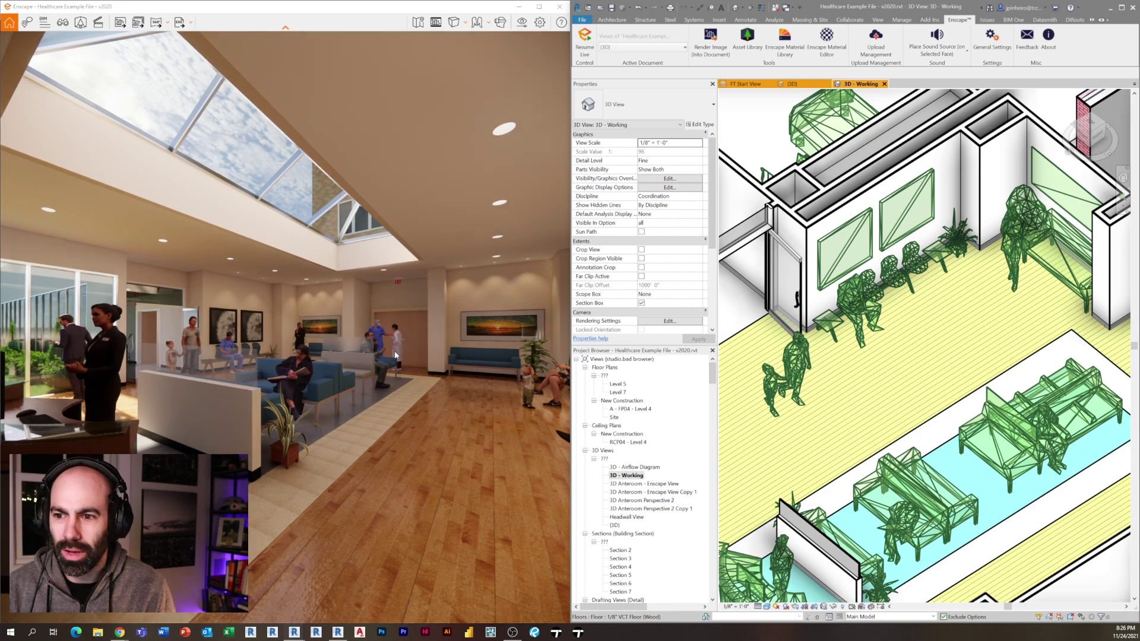
key("w")
left_click_drag(285, 327, 451, 332)
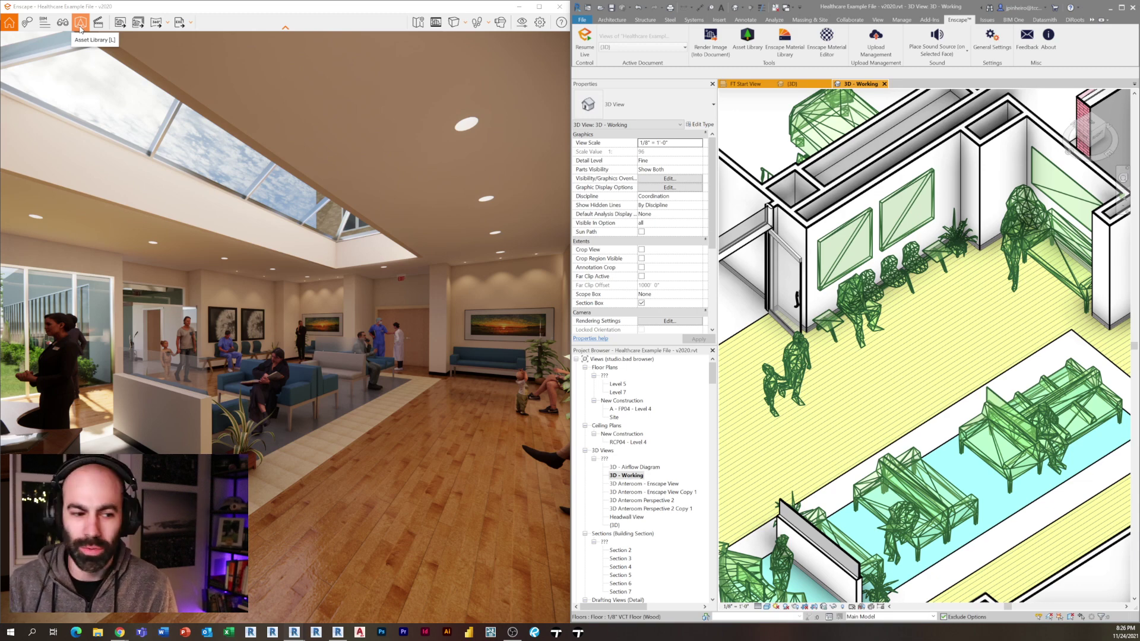
- Place a walking woman with a handbag from the renderer's Asset Library on the lobby's wood floor
left_click(80, 27)
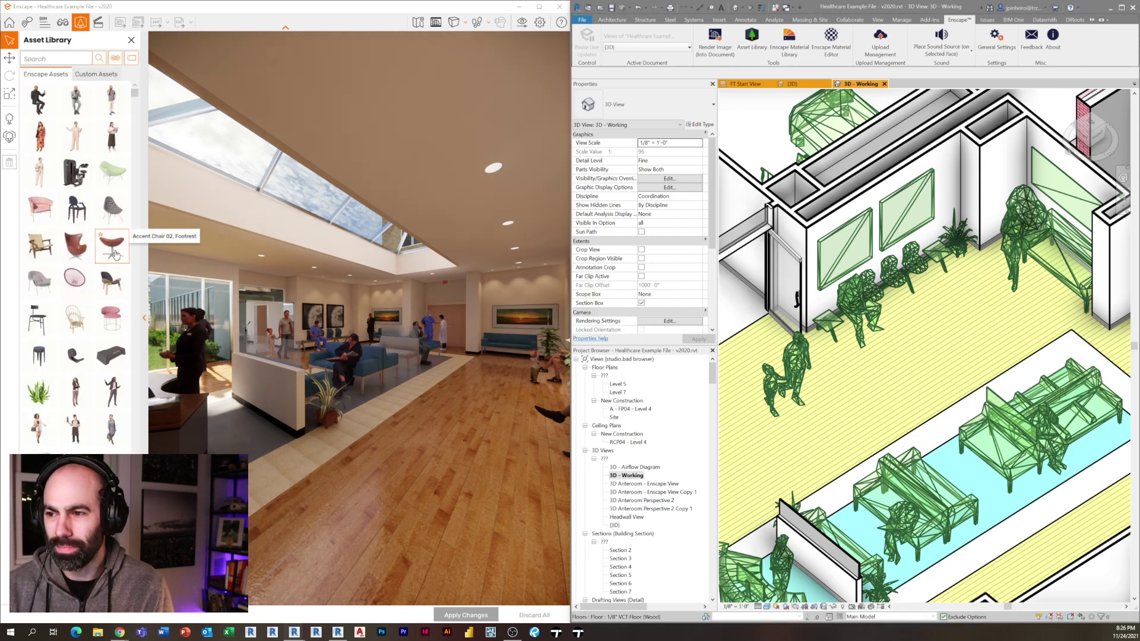
scroll(107, 279, "down", 3)
scroll(103, 291, "down", 5)
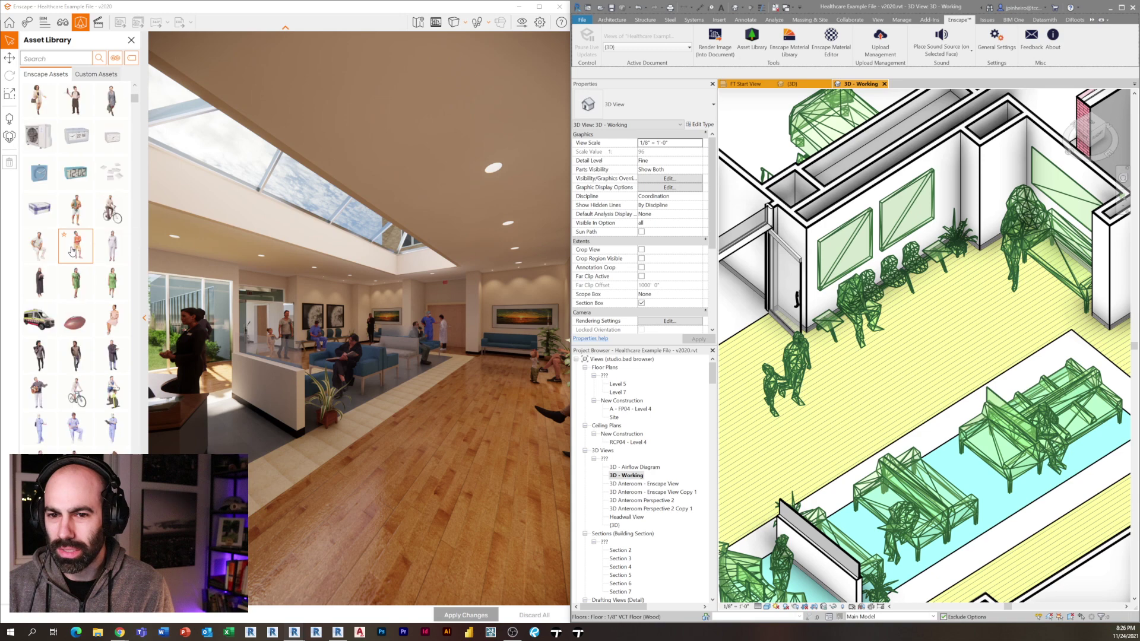
scroll(72, 249, "up", 8)
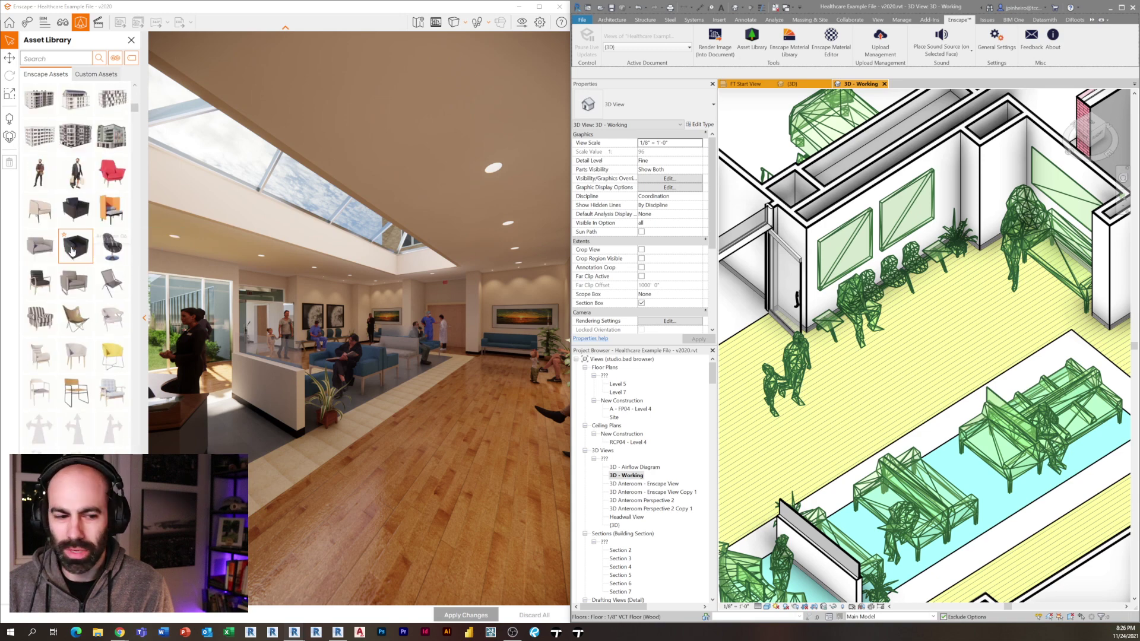
scroll(71, 250, "up", 5)
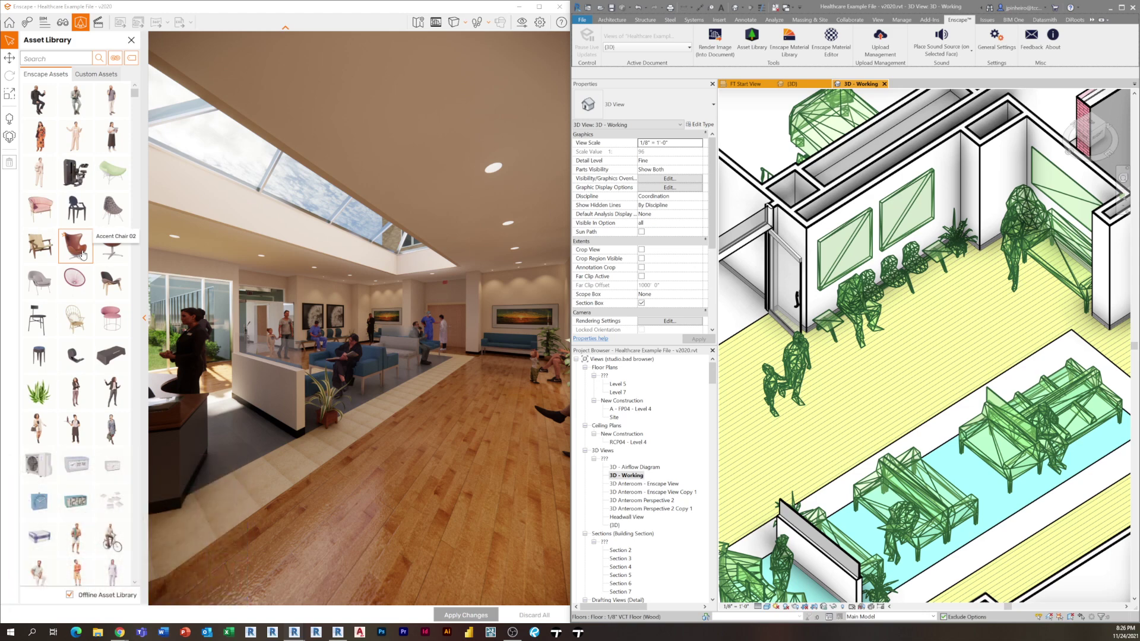
scroll(113, 408, "down", 3)
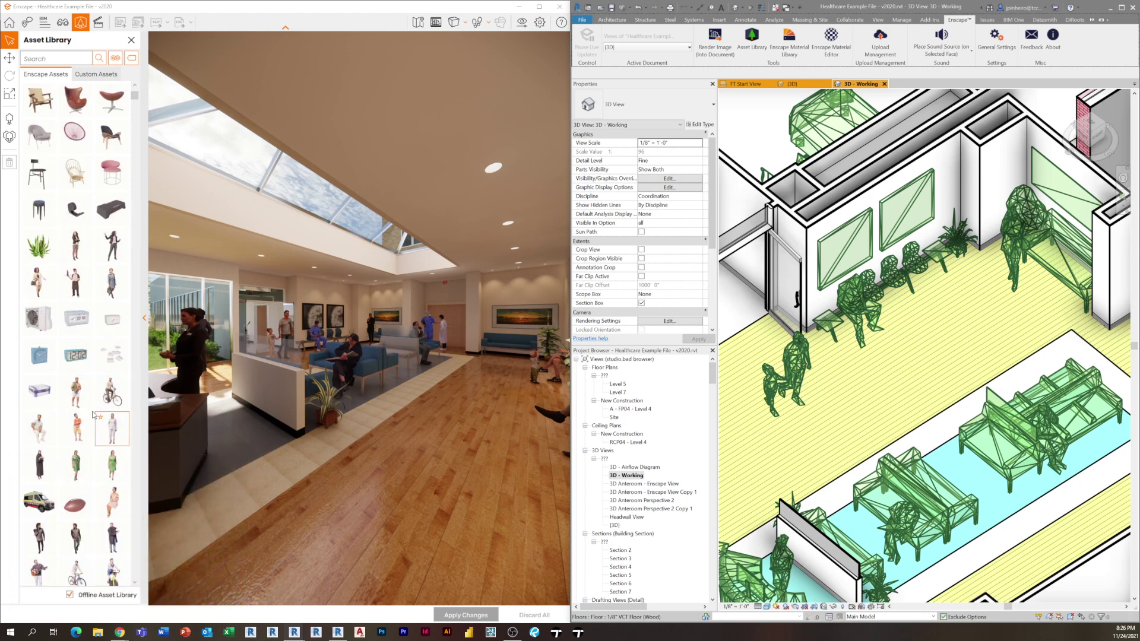
left_click(105, 323)
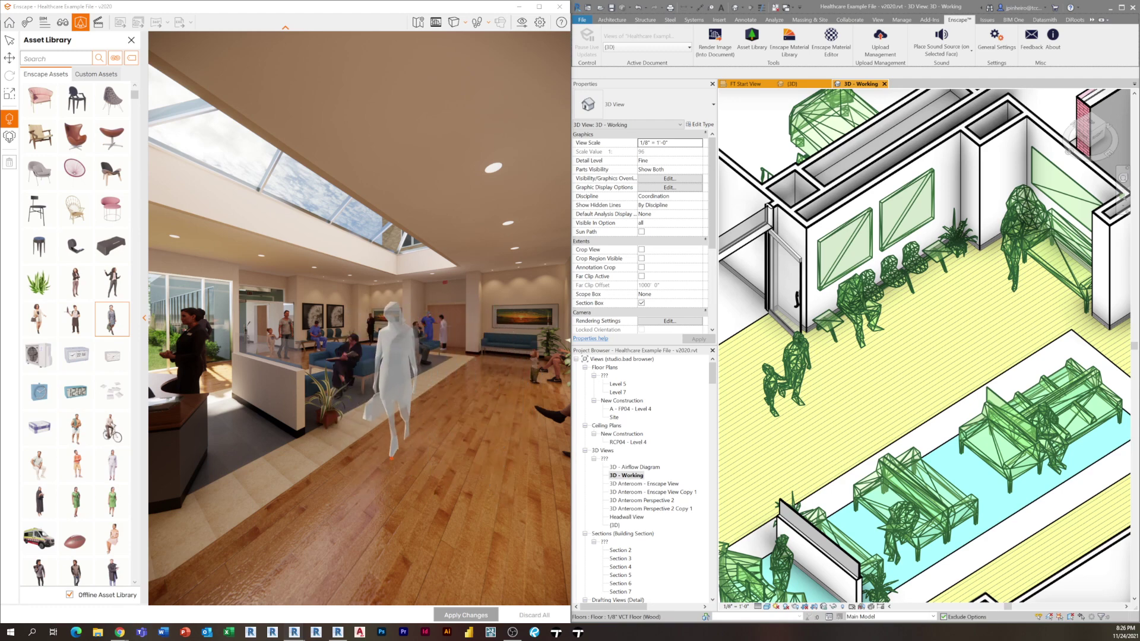
left_click(419, 444)
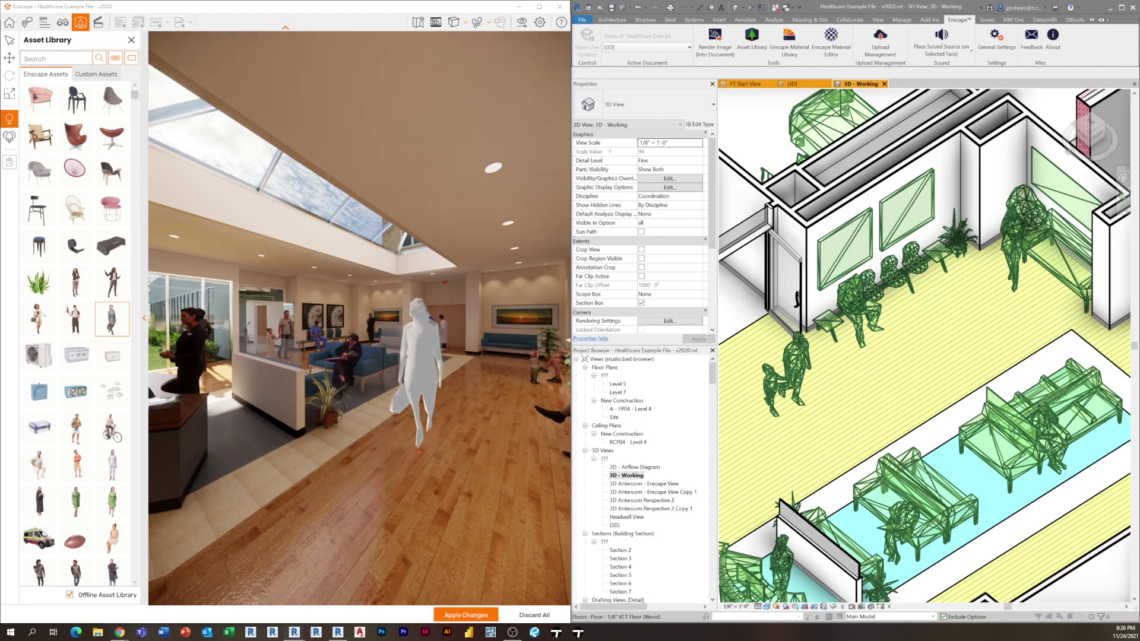
- Inspect the pending woman up close in the rendering and apply the asset changes to the Revit model
key("Escape")
key("w")
right_click_drag(452, 453, 401, 453)
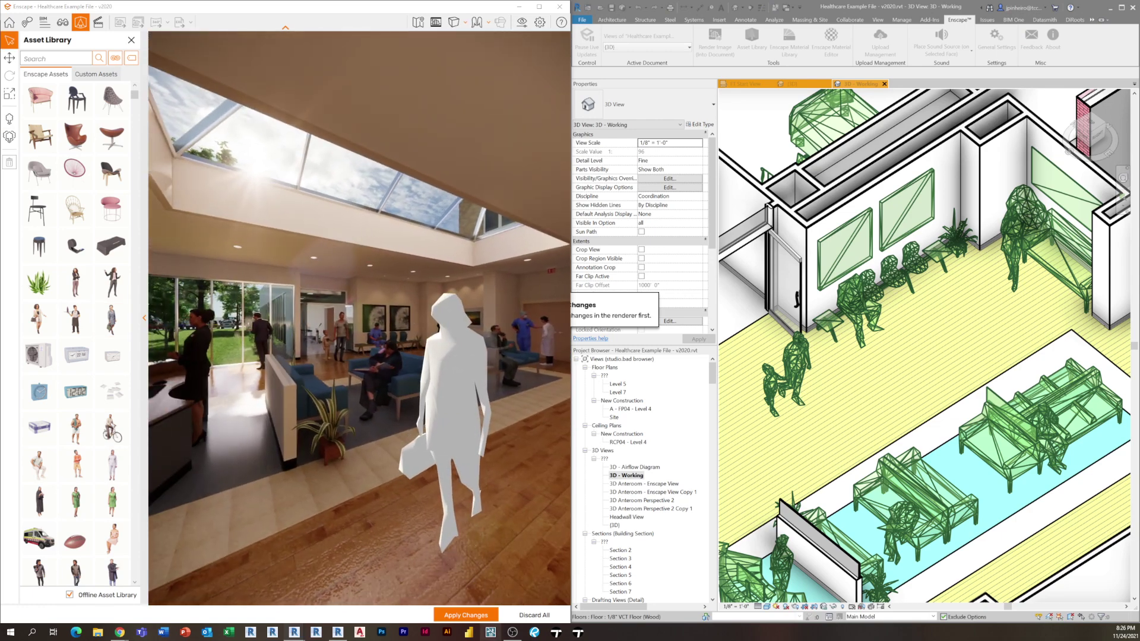
left_click(478, 616)
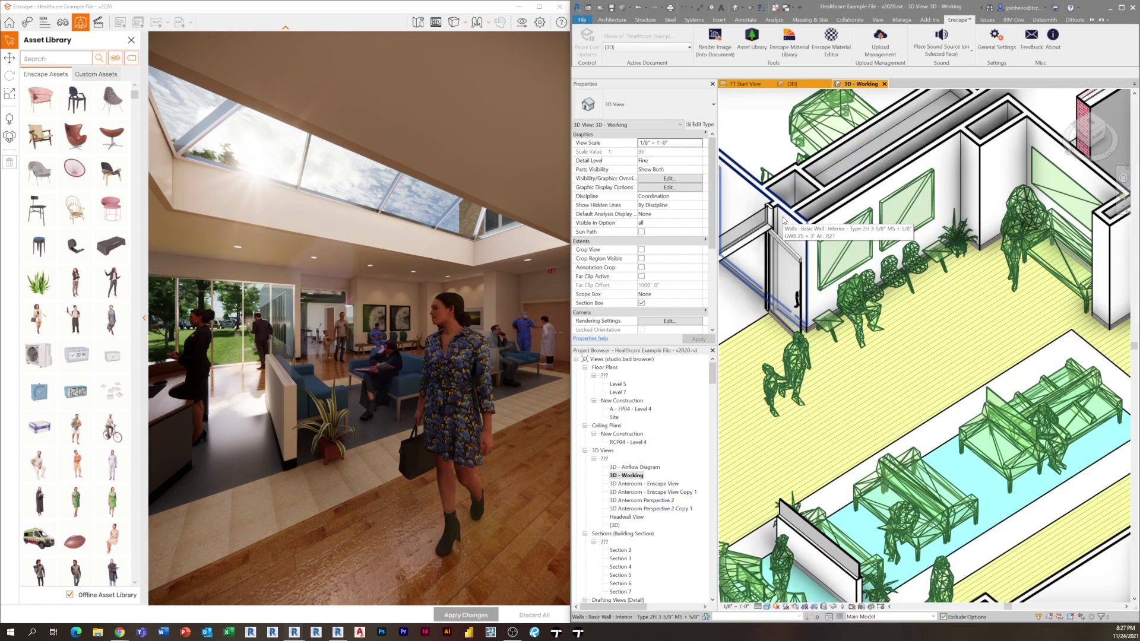
- Locate the newly placed woman in the Revit 3D view and check her properties
middle_click_drag(926, 381, 908, 279)
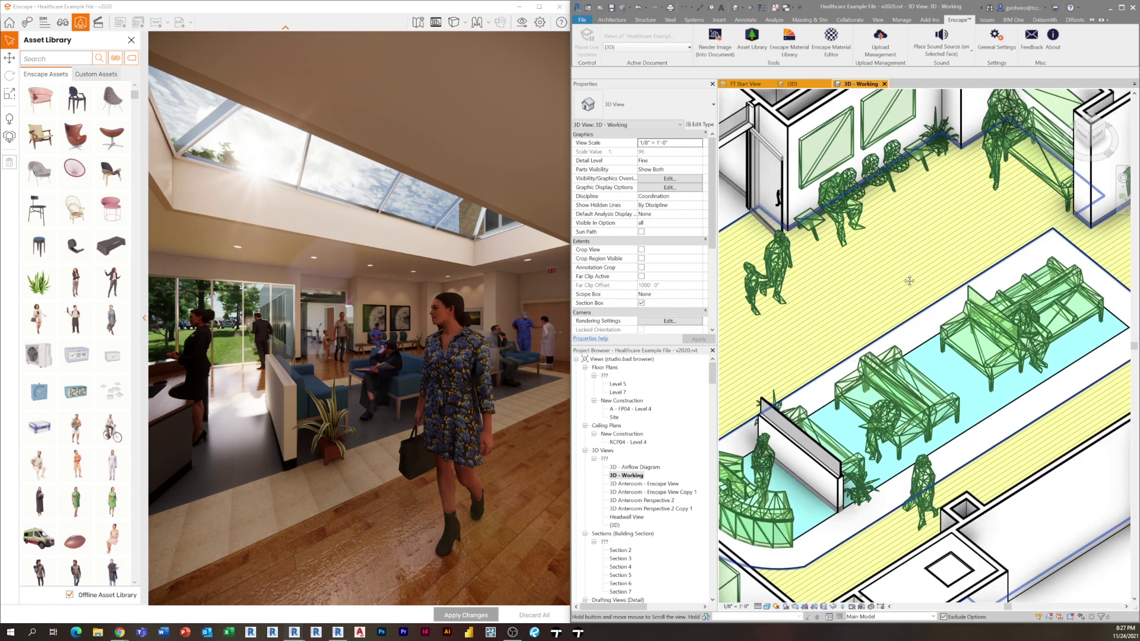
left_click(931, 492)
scroll(932, 492, "up", 4)
key("Escape")
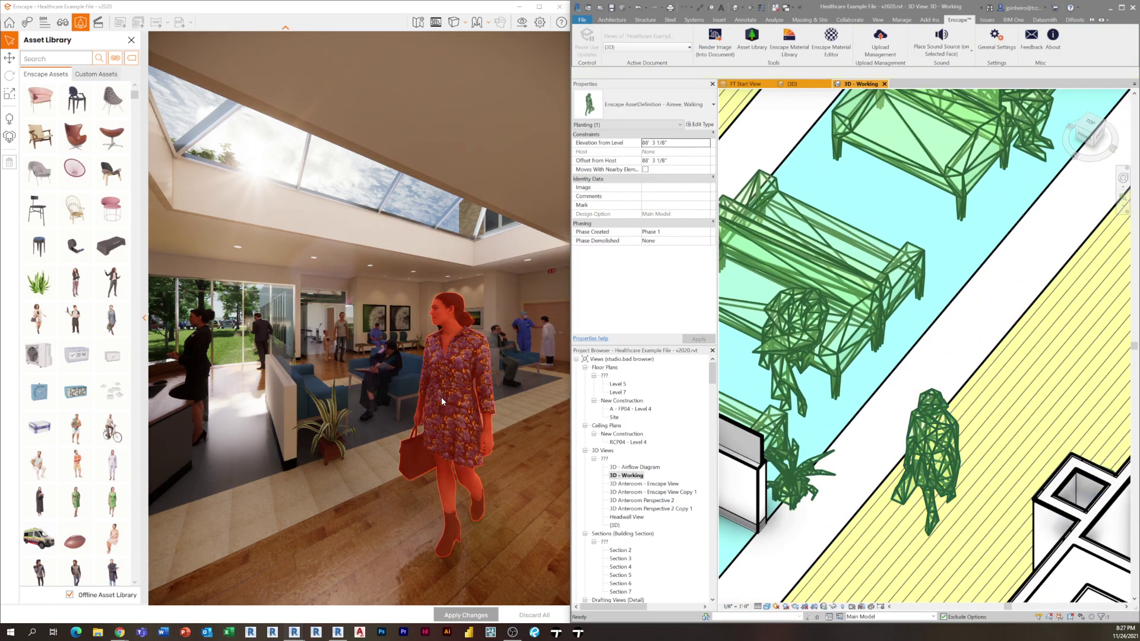
- Examine the placed woman and the neighbouring sofas up close in the rendered lobby
scroll(450, 400, "down", 5)
key("w")
left_click(39, 98)
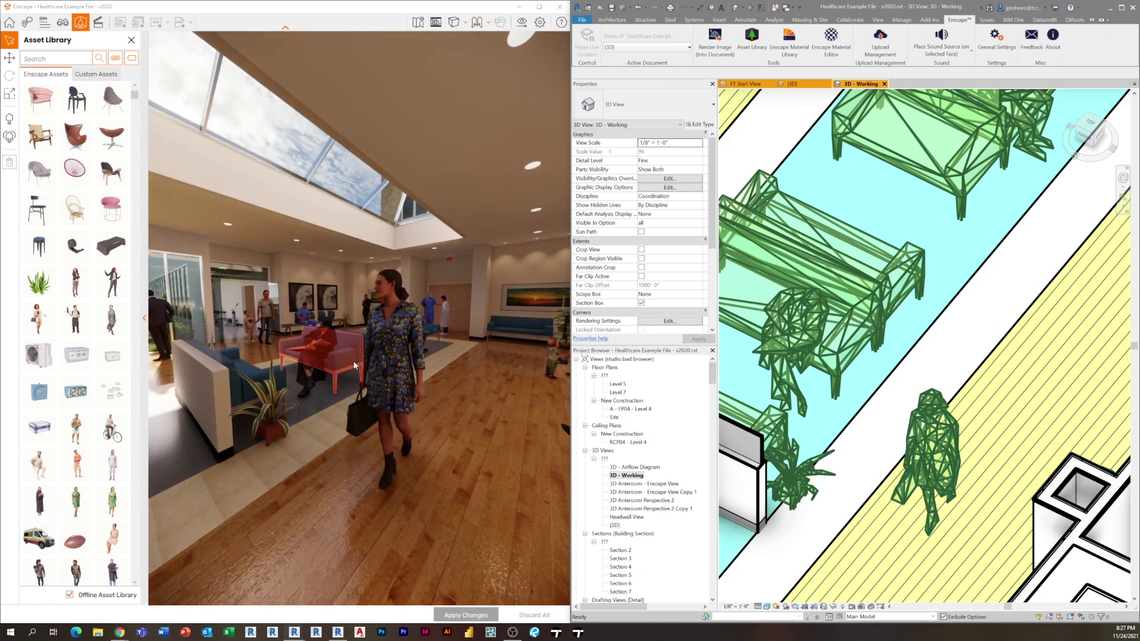
key("Escape")
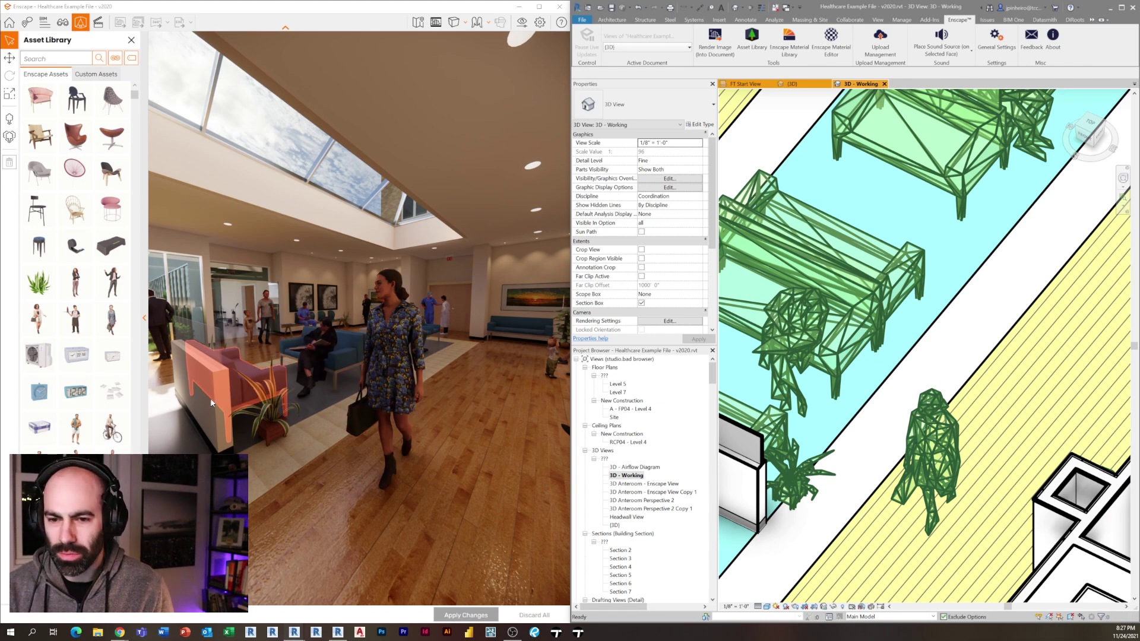
key("w")
key("a")
key("w")
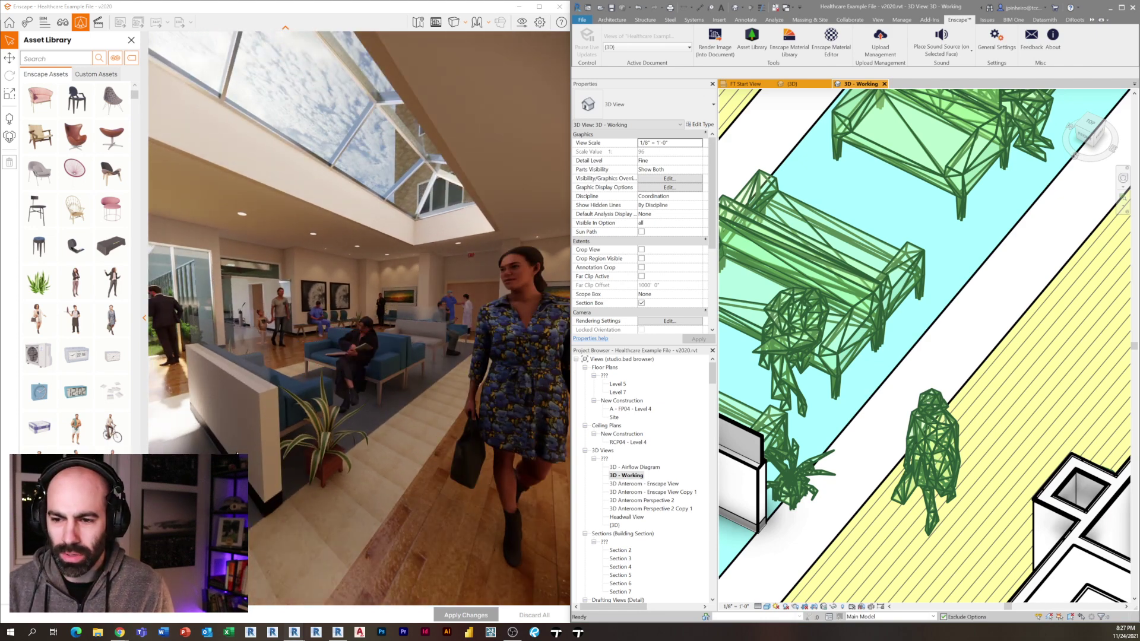
key("d")
- Move the walking woman across the wood floor next to the seating area with the Move tool
left_click(442, 406)
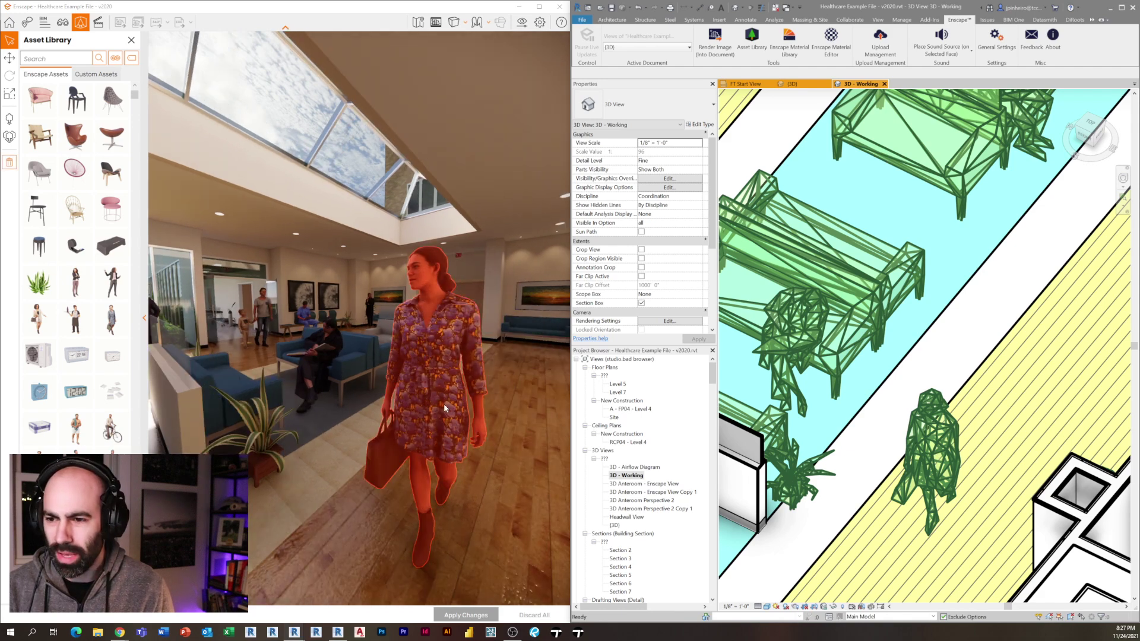
left_click(9, 57)
left_click(417, 425)
right_click_drag(464, 490, 377, 465)
mouse_move(378, 465)
left_mouse_down()
mouse_move(386, 458)
mouse_move(370, 472)
left_mouse_up()
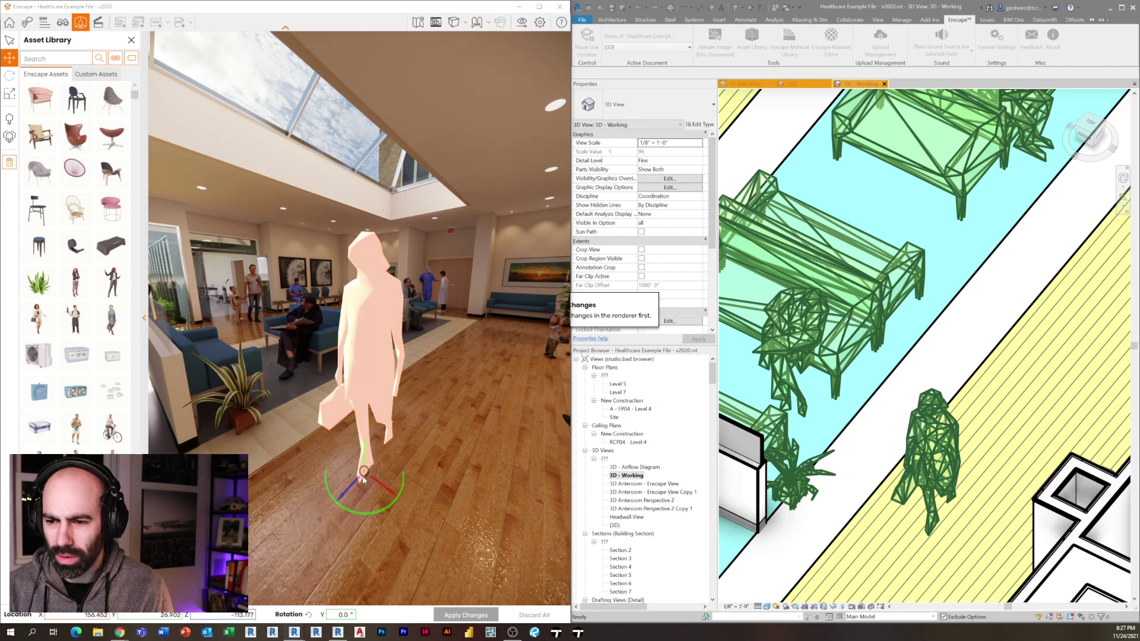
- Move the walking woman farther back and the potted plant forward along the tile floor, and apply the changes to the Revit model
left_click_drag(364, 474, 409, 413)
key("w")
key("a")
left_click_drag(347, 369, 417, 397)
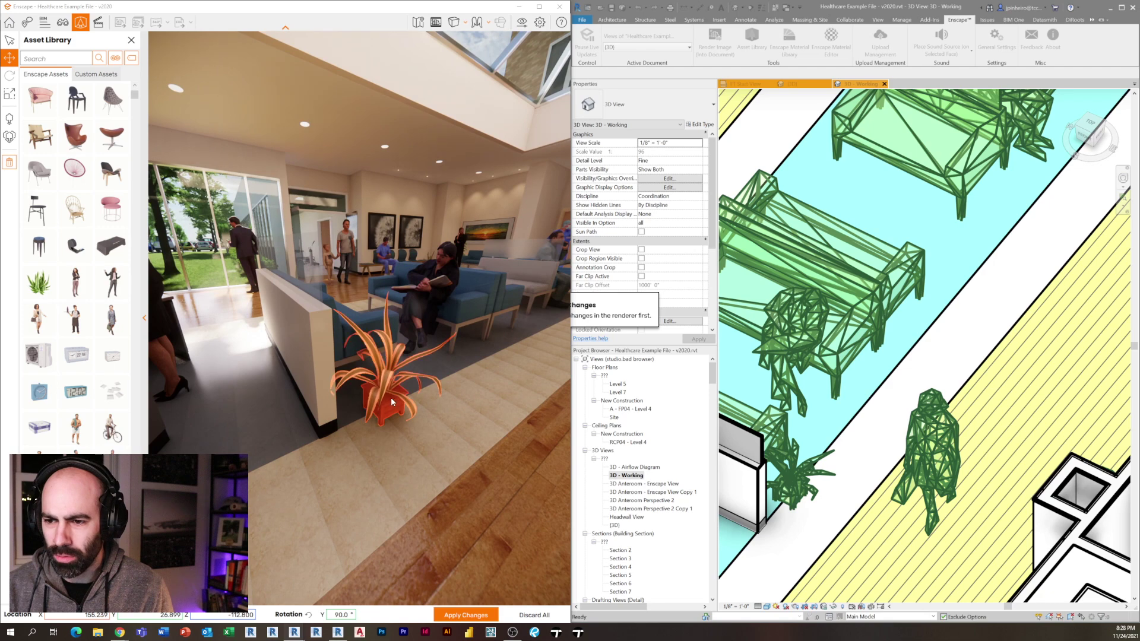
left_click(391, 397)
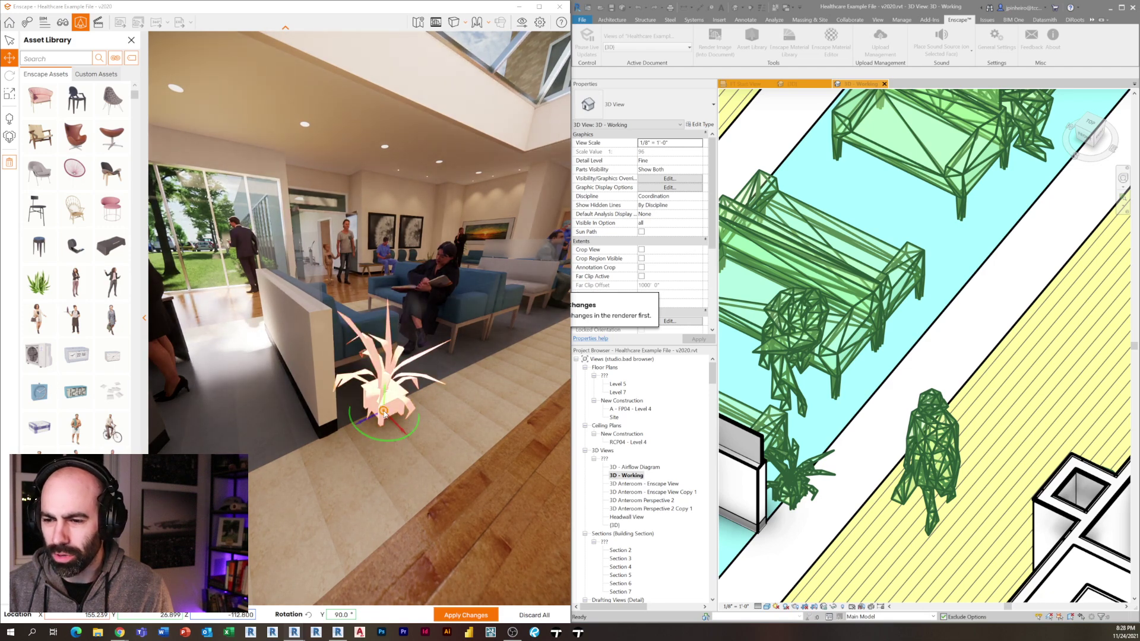
left_click_drag(387, 418, 360, 472)
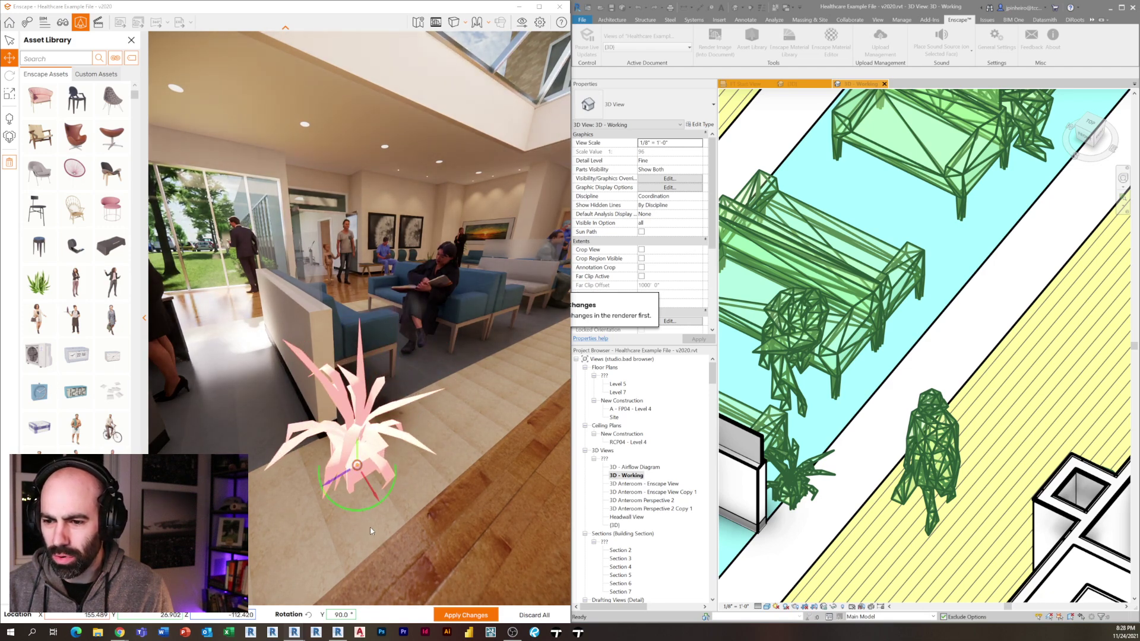
left_click_drag(372, 508, 380, 455)
left_click(466, 615)
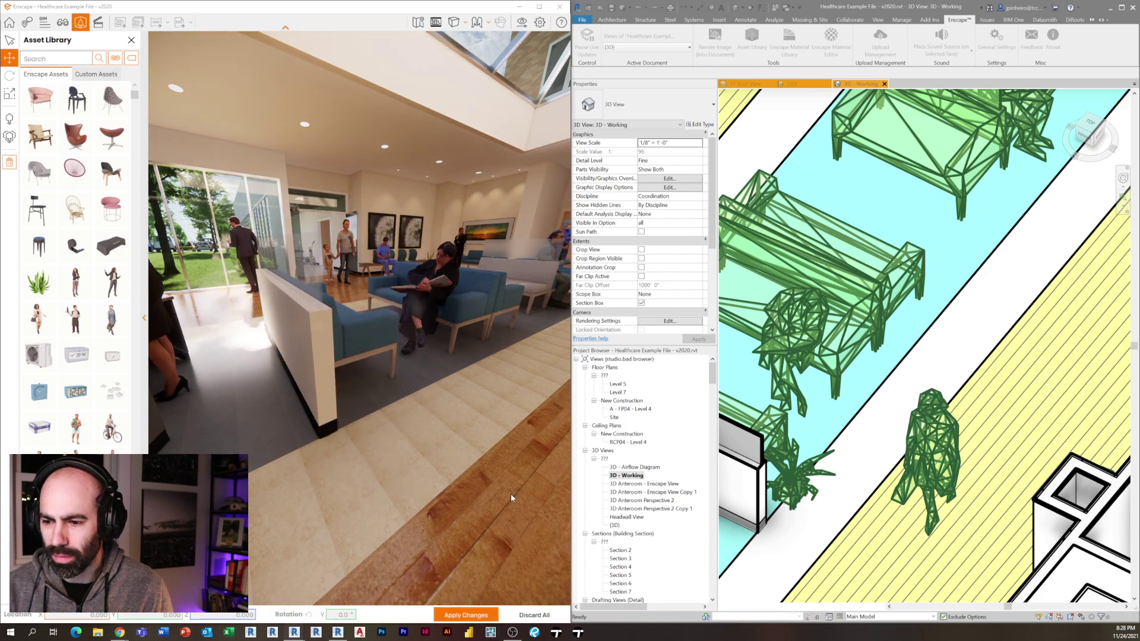
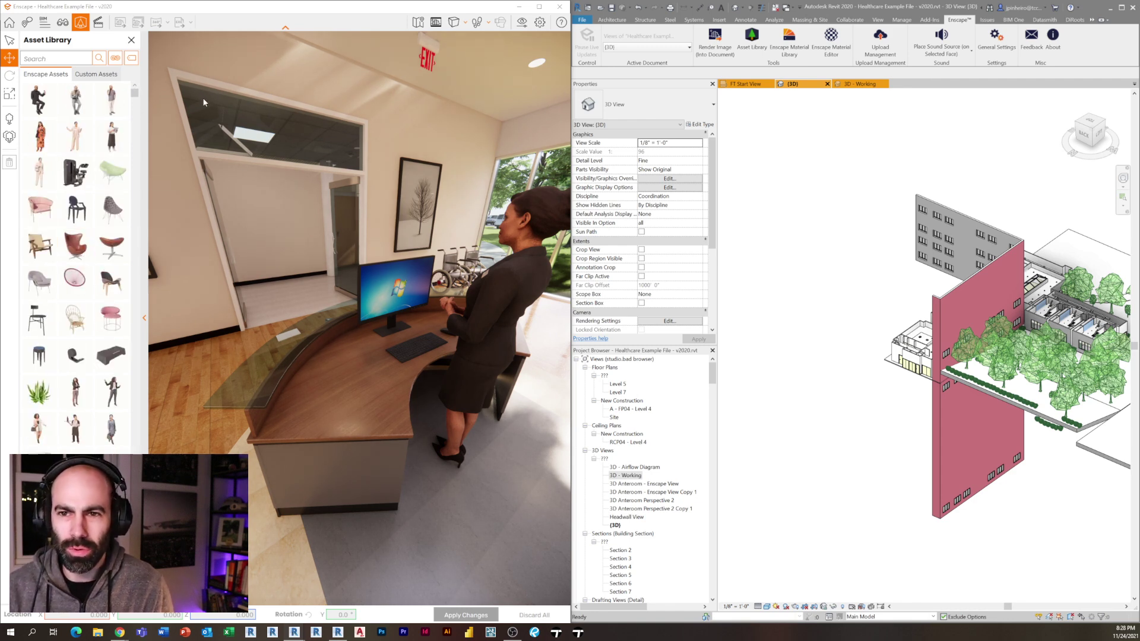
- Filter the asset library to the Accessories category with the Office tag
left_click(111, 60)
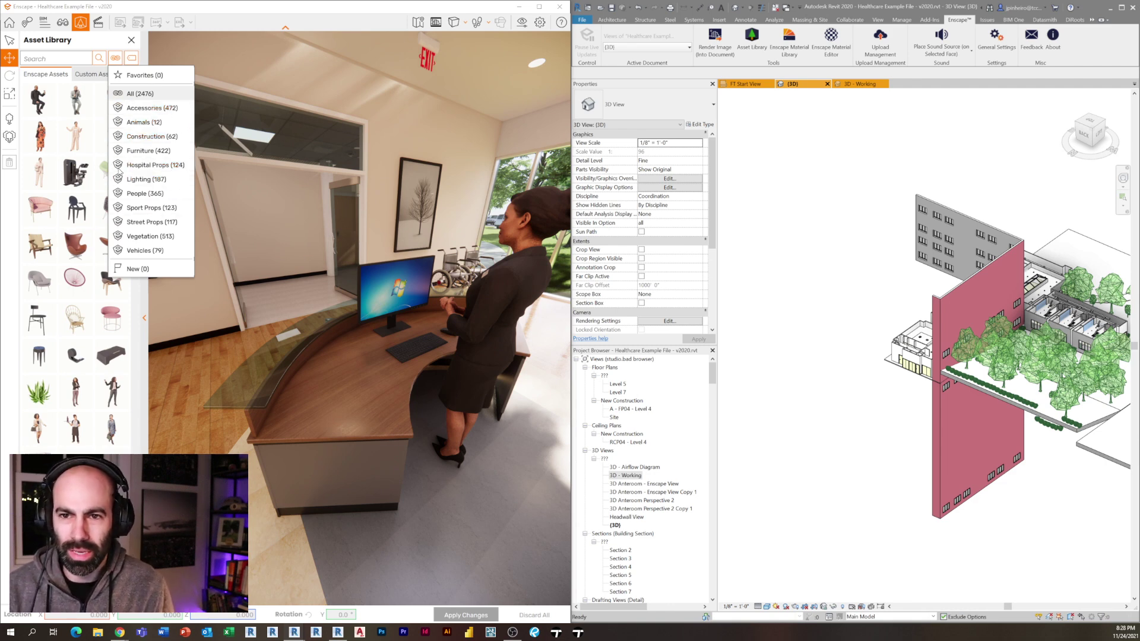
left_click(159, 109)
left_click(130, 57)
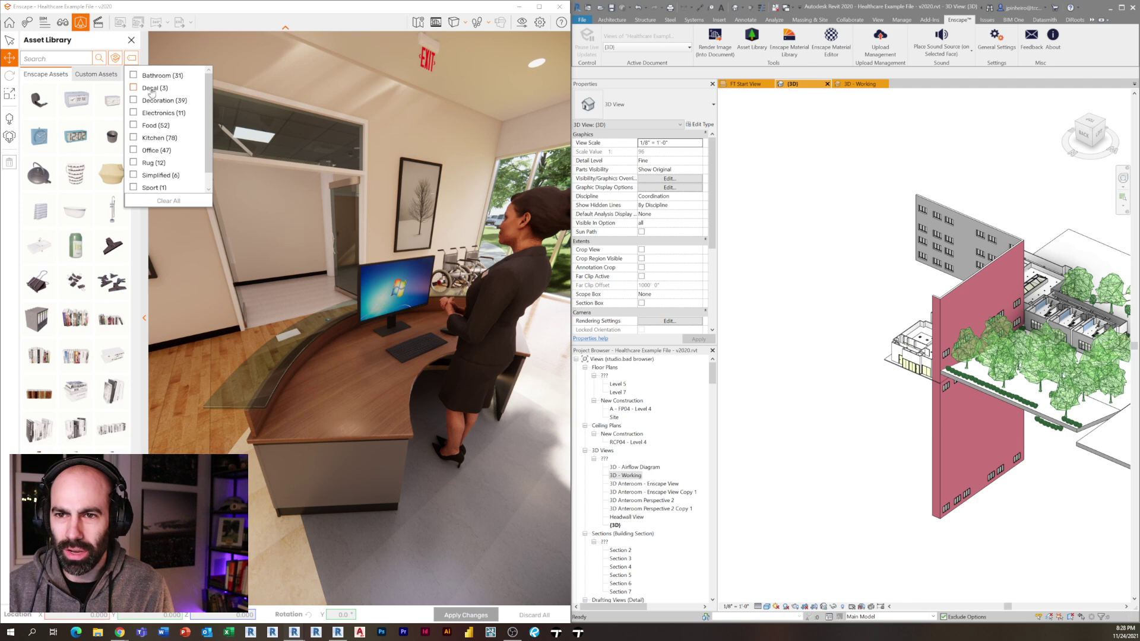
left_click(134, 150)
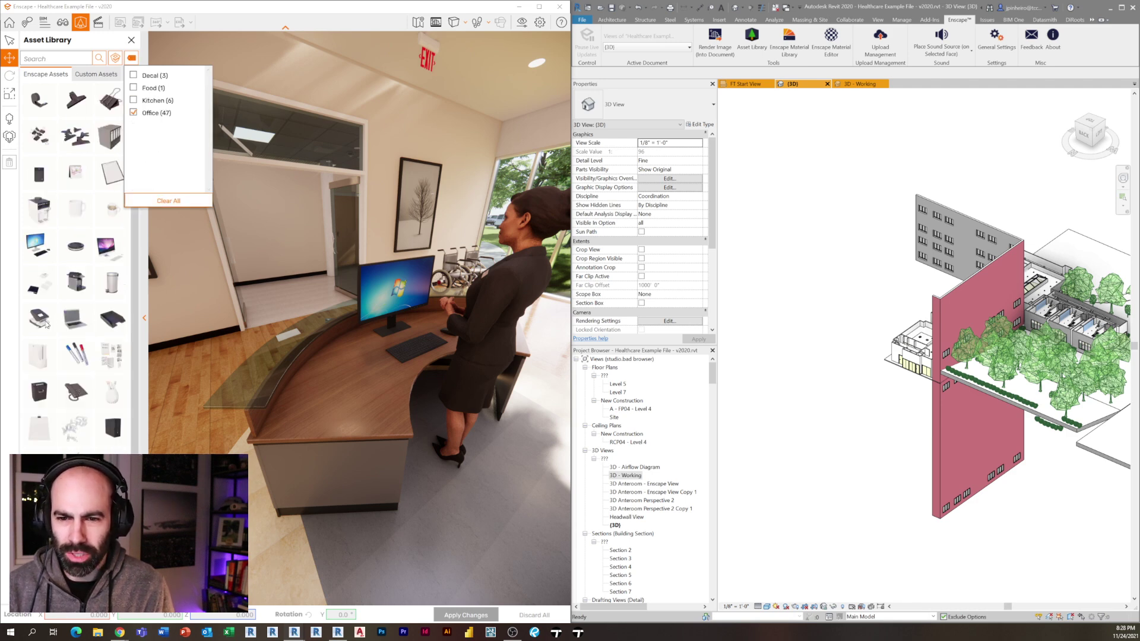
- Place a pencil cup and a pair of scissors on the curved reception desk, in front of the keyboard
scroll(75, 285, "down", 1)
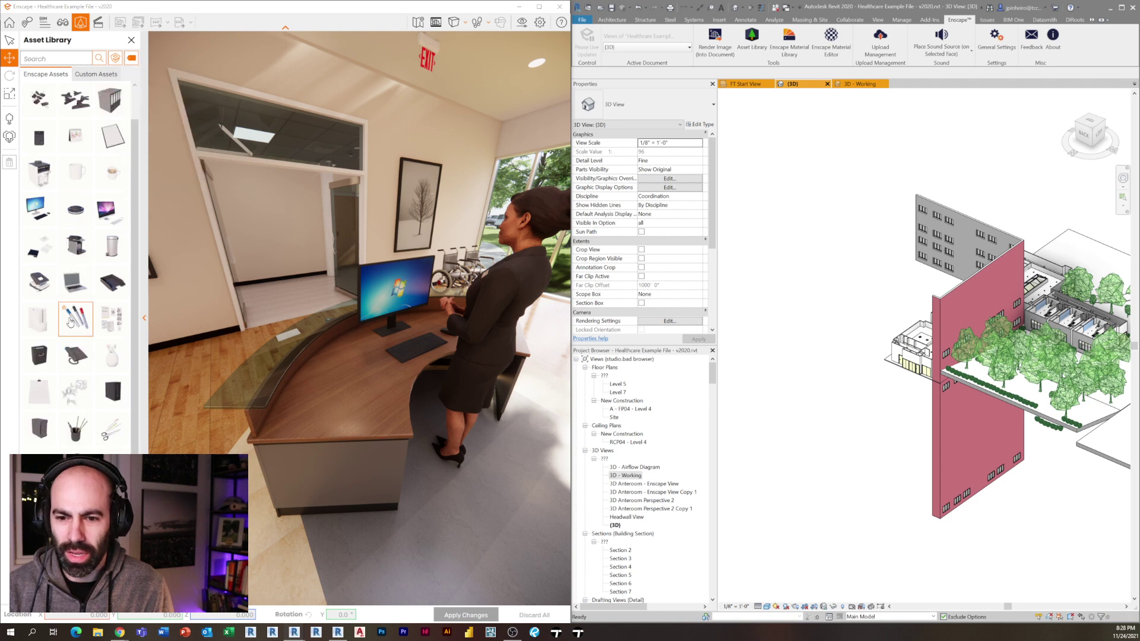
left_click(75, 427)
left_click(354, 343)
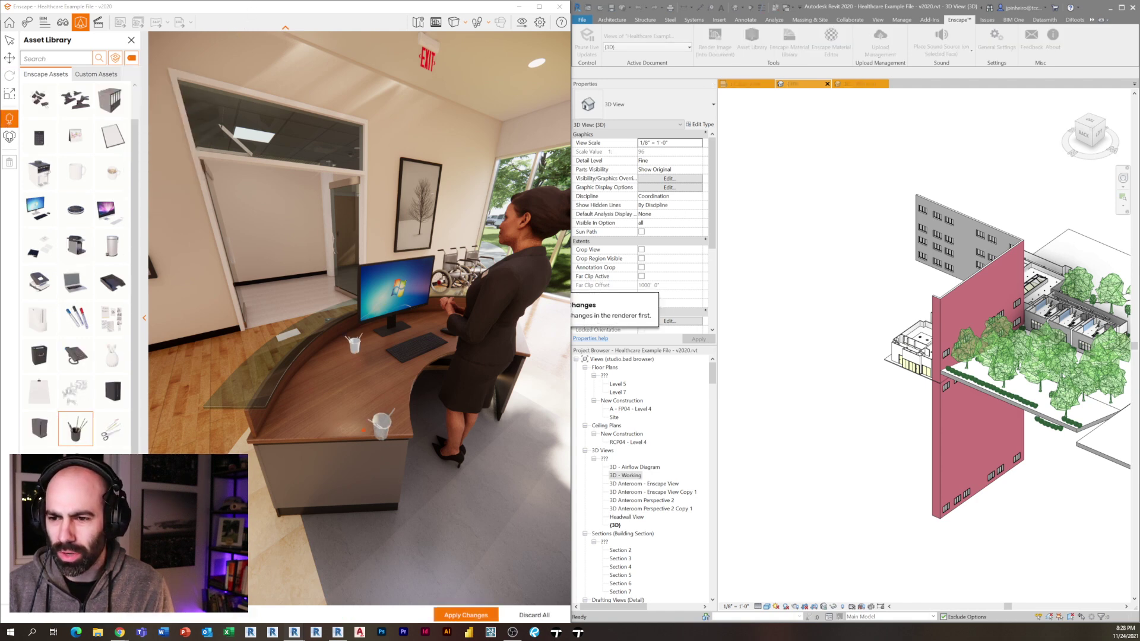
left_click(109, 435)
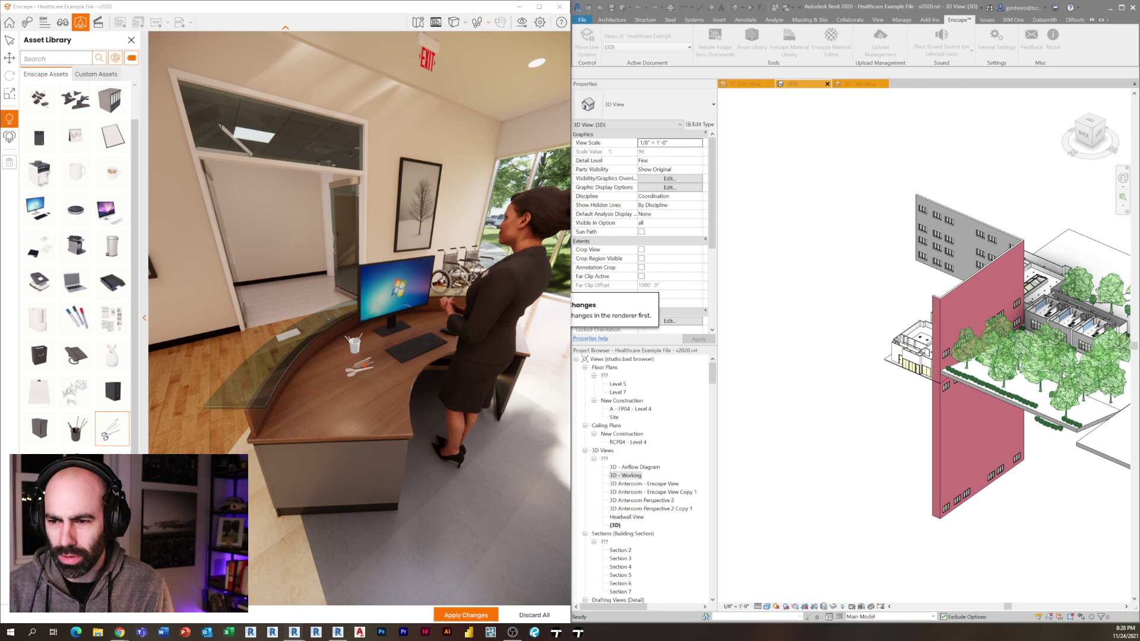
- Place the set of markers and the cordless phone near the front end of the reception desk
scroll(66, 359, "down", 2)
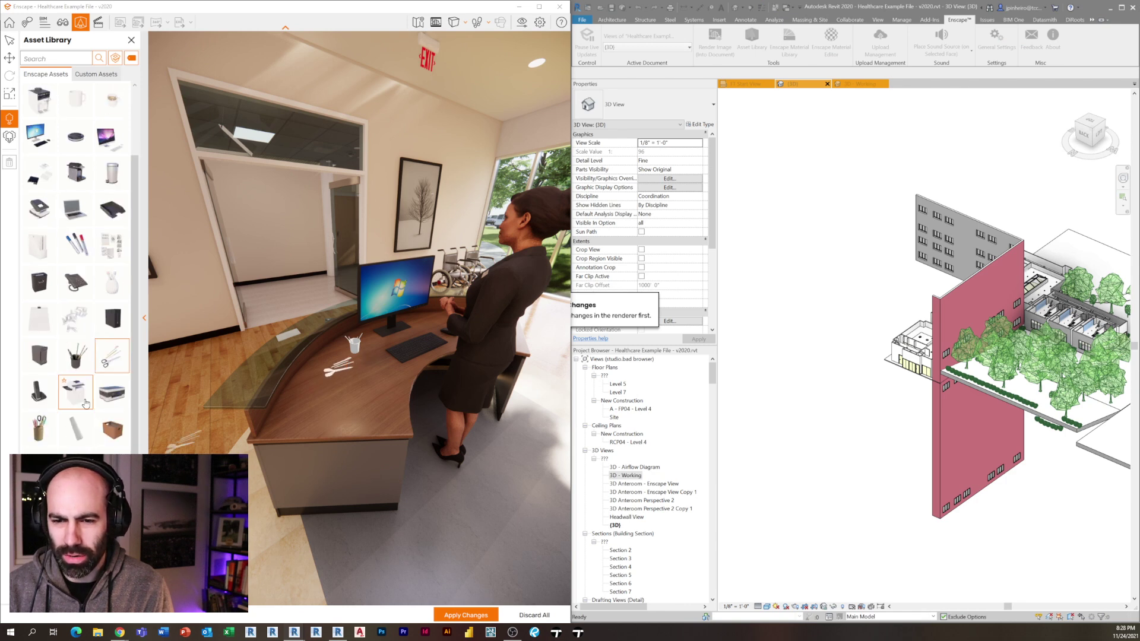
scroll(74, 386, "up", 2)
left_click(73, 325)
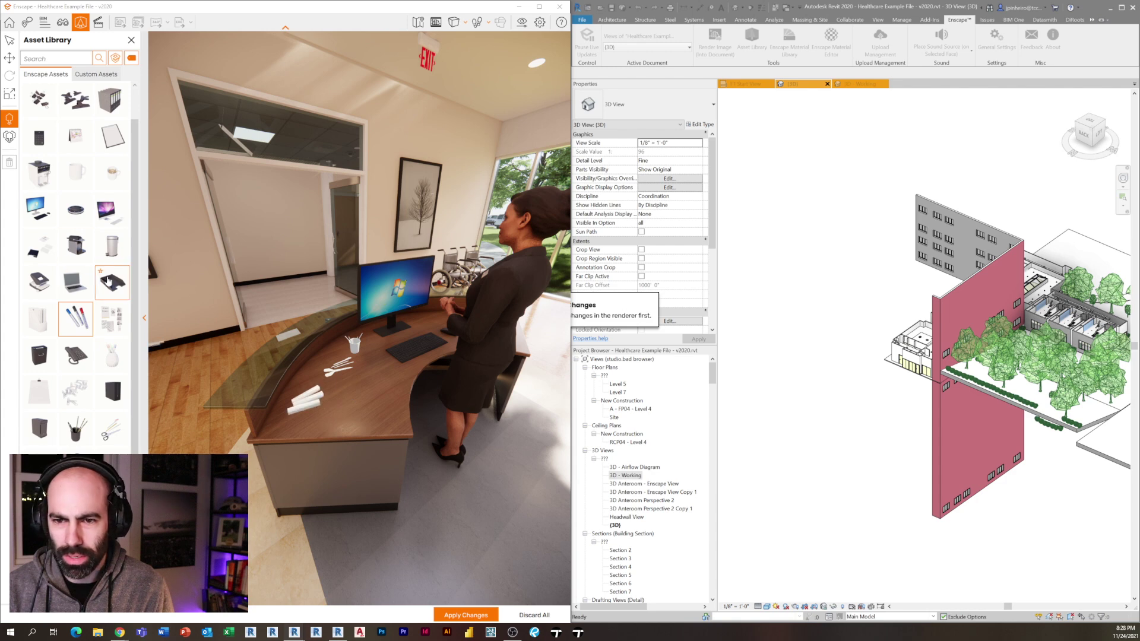
scroll(66, 311, "down", 2)
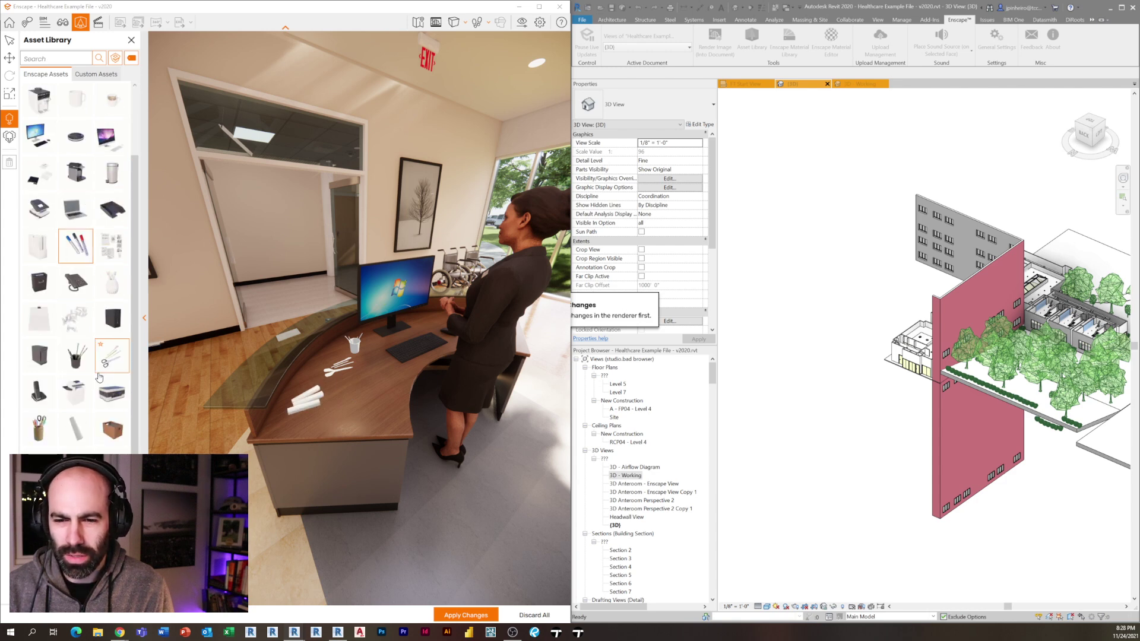
left_click(44, 402)
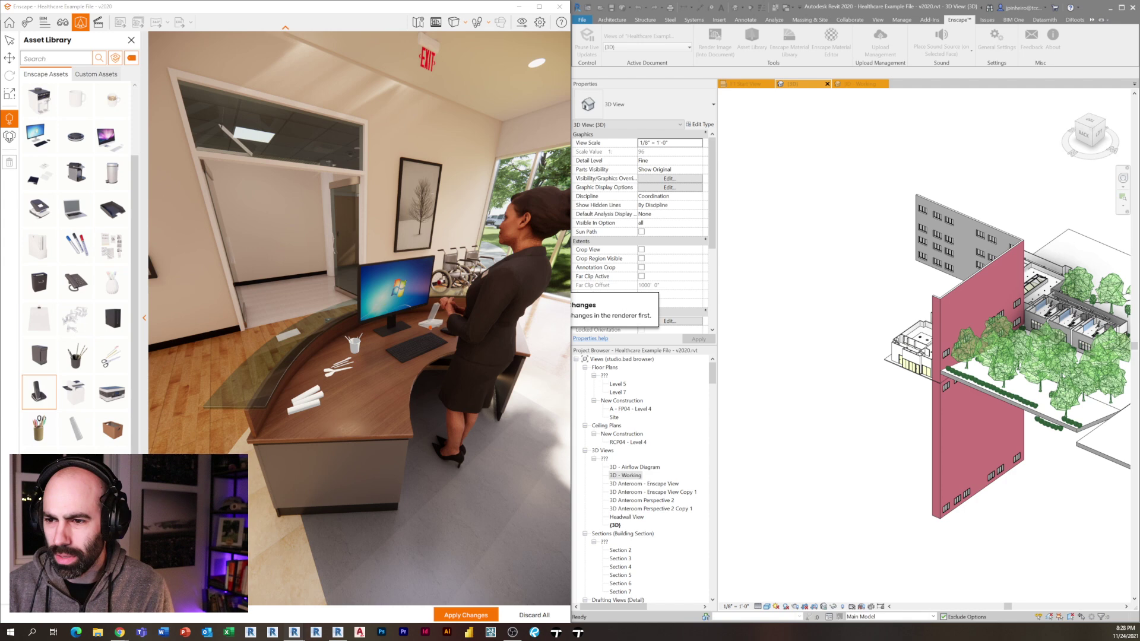
left_click(354, 413)
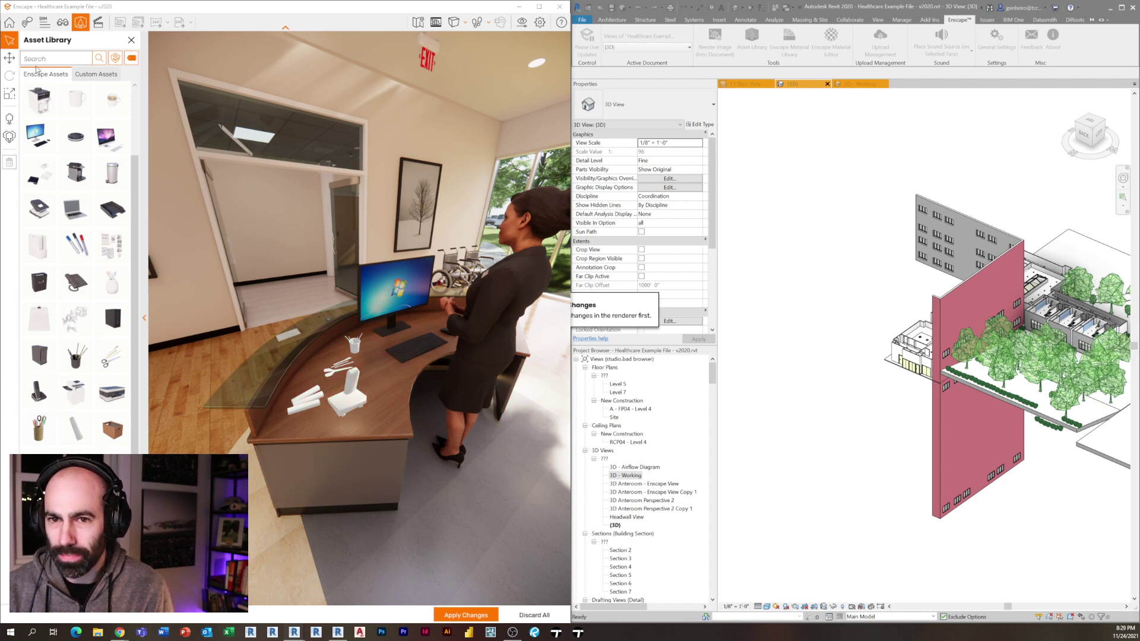
- Reposition the cordless phone on the desk with a rotation of -74.0°, and apply the changes to the Revit model
left_click(10, 58)
left_click(341, 404)
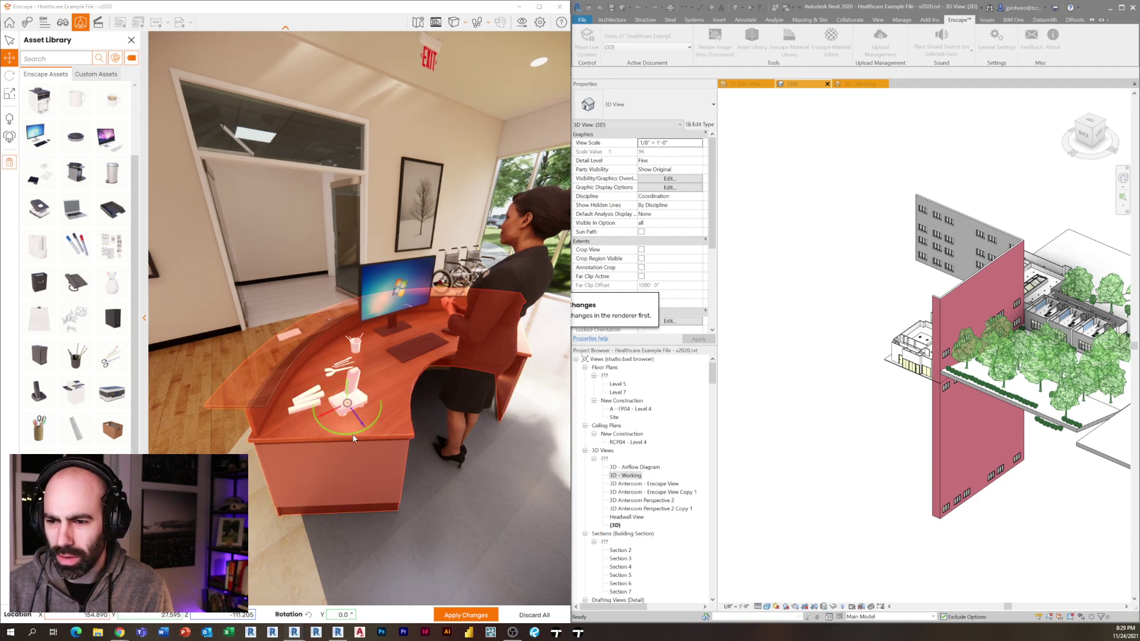
left_click_drag(350, 434, 357, 411)
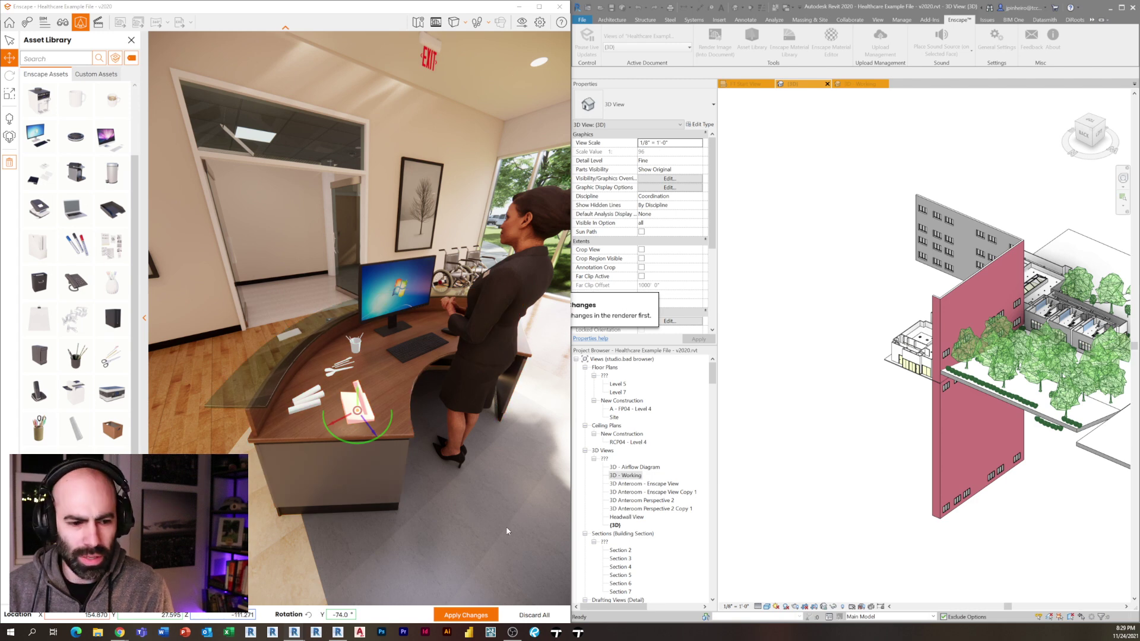
left_click(471, 615)
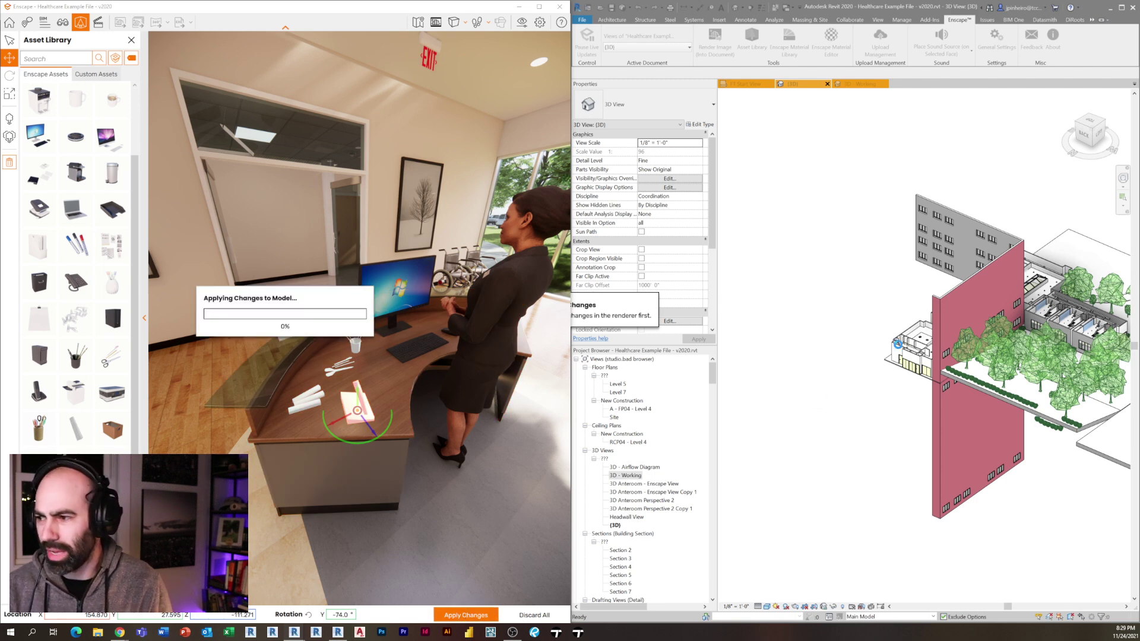
- Bring the reception desk into close view in Revit's 3D - Working view and turn on thin lines
left_click(846, 84)
scroll(949, 463, "down", 2)
scroll(870, 431, "up", 3)
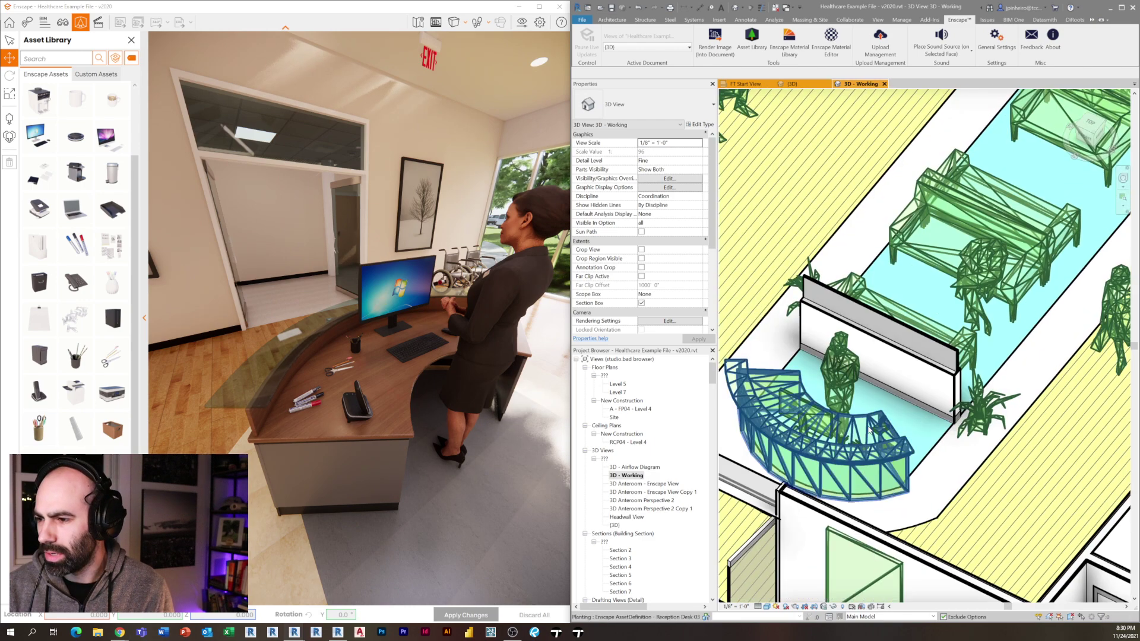
scroll(869, 430, "up", 2)
left_click(885, 431)
middle_click_drag(885, 432, 689, 444, "shift")
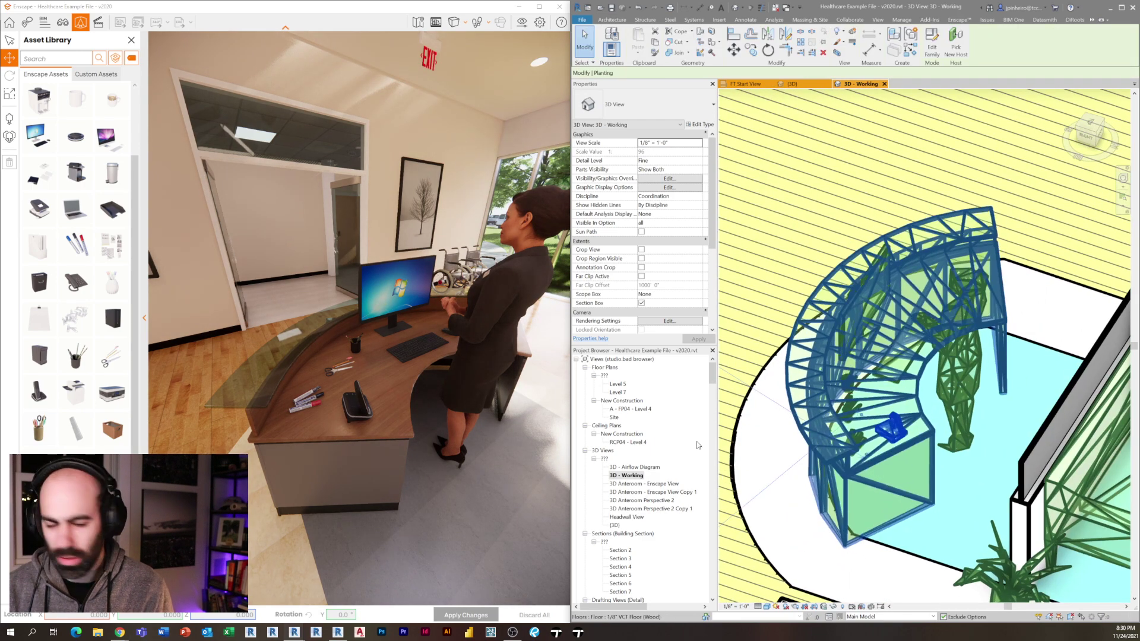
key("t")
key("l")
- Examine the pencil cup, scissors, markers and phone placed on the reception desk in the Revit 3D view
scroll(907, 432, "up", 1)
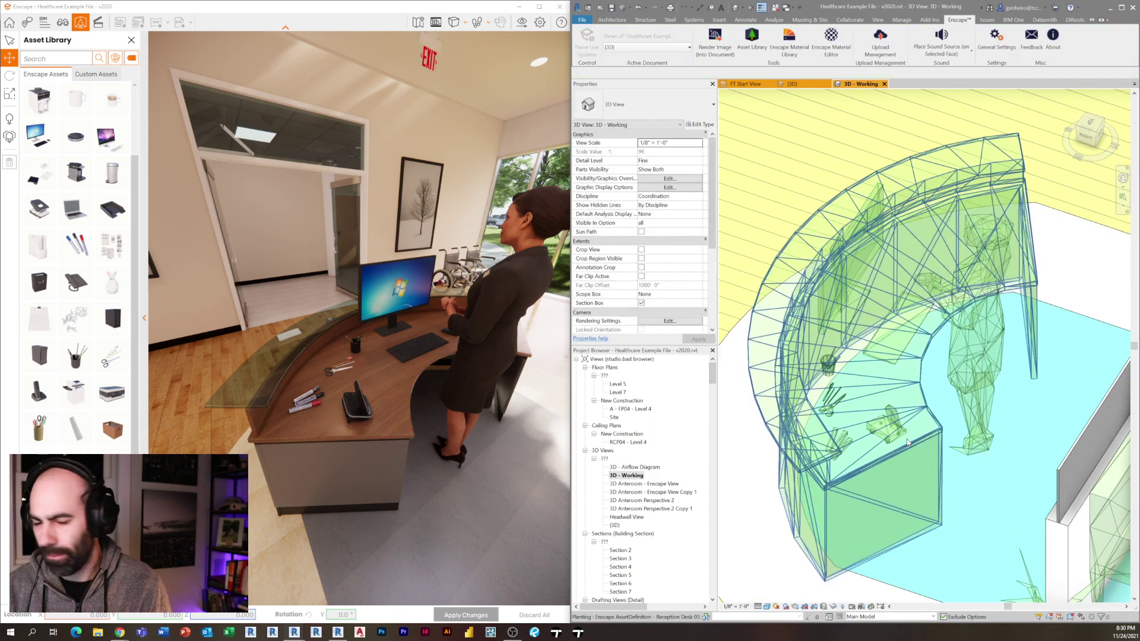
middle_click_drag(907, 432, 814, 433, "shift")
scroll(890, 427, "up", 3)
middle_click_drag(908, 428, 918, 467, "shift")
scroll(917, 466, "down", 3)
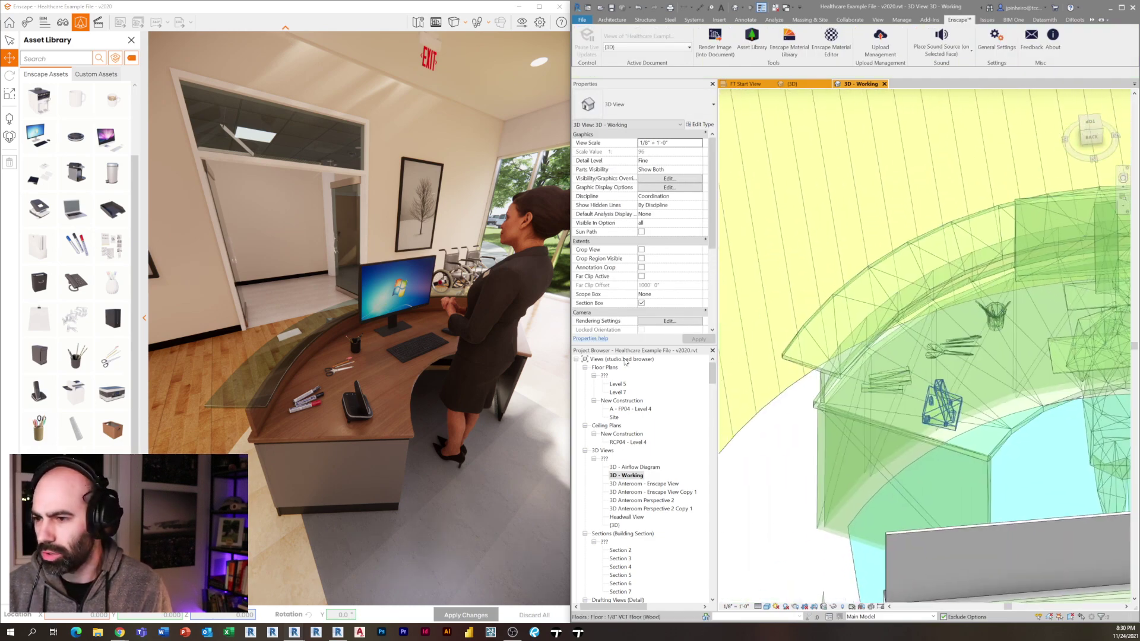
- Go from the lobby to the open lawn outside in the Enscape rendering, with the Enscape window maximized
key("w")
left_click_drag(481, 386, 410, 297)
key("w")
key("w")
key("w")
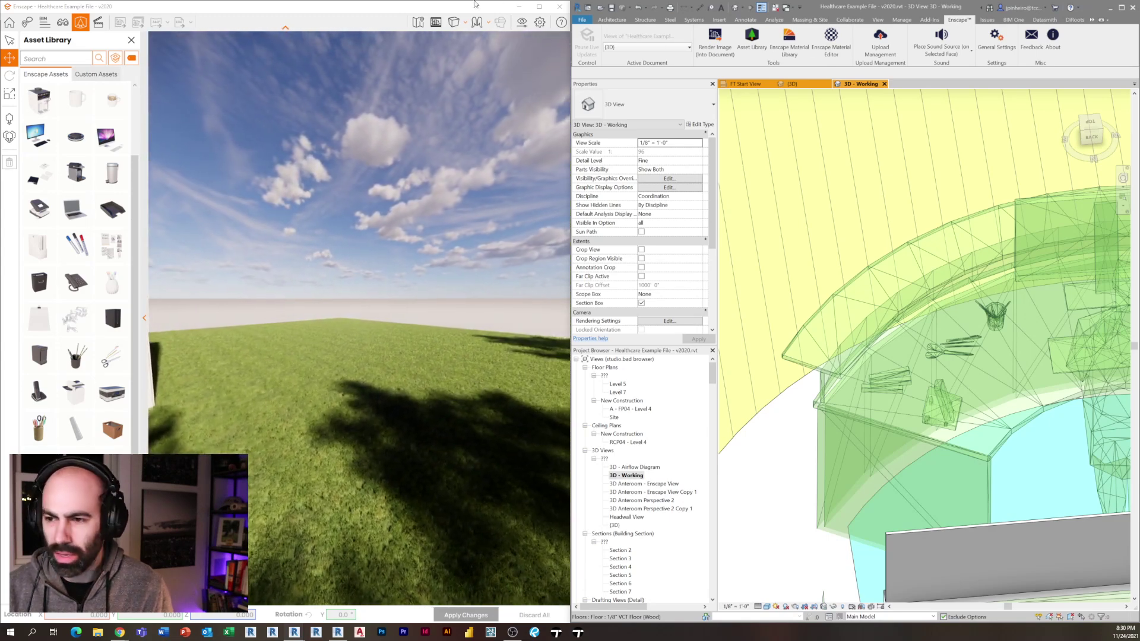
double_click(391, 11)
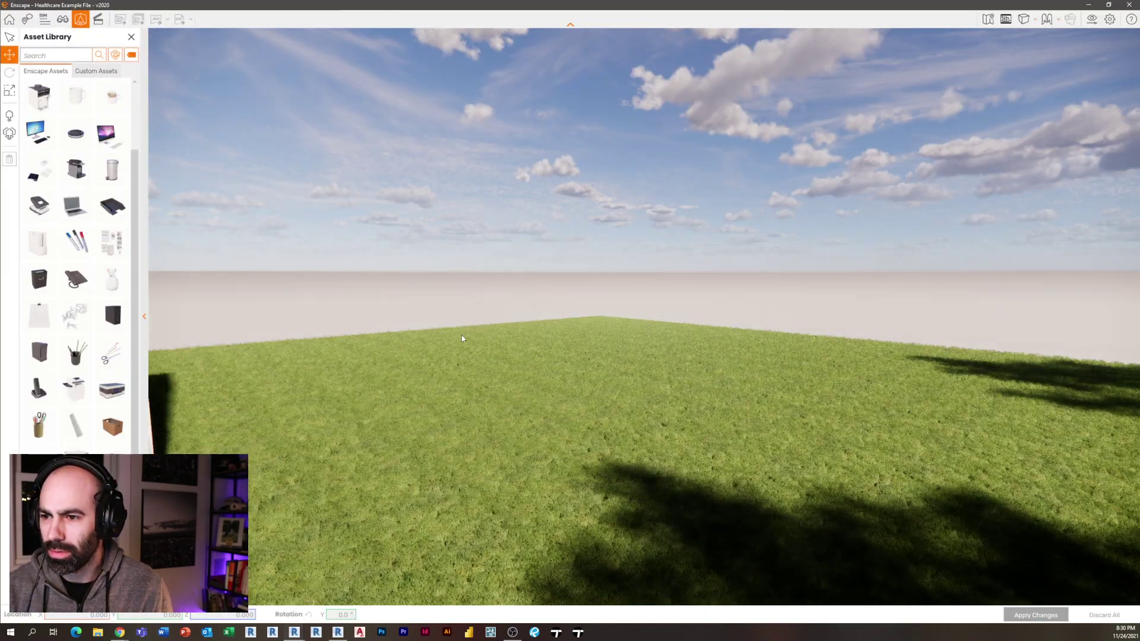
key("s")
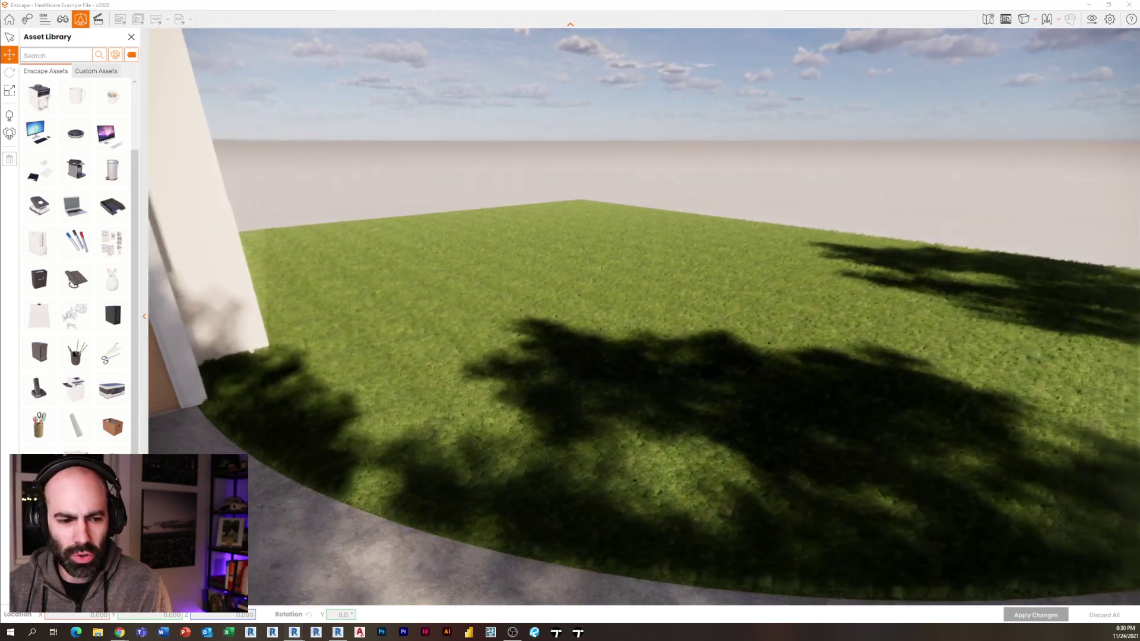
key("w")
left_click_drag(516, 363, 473, 368)
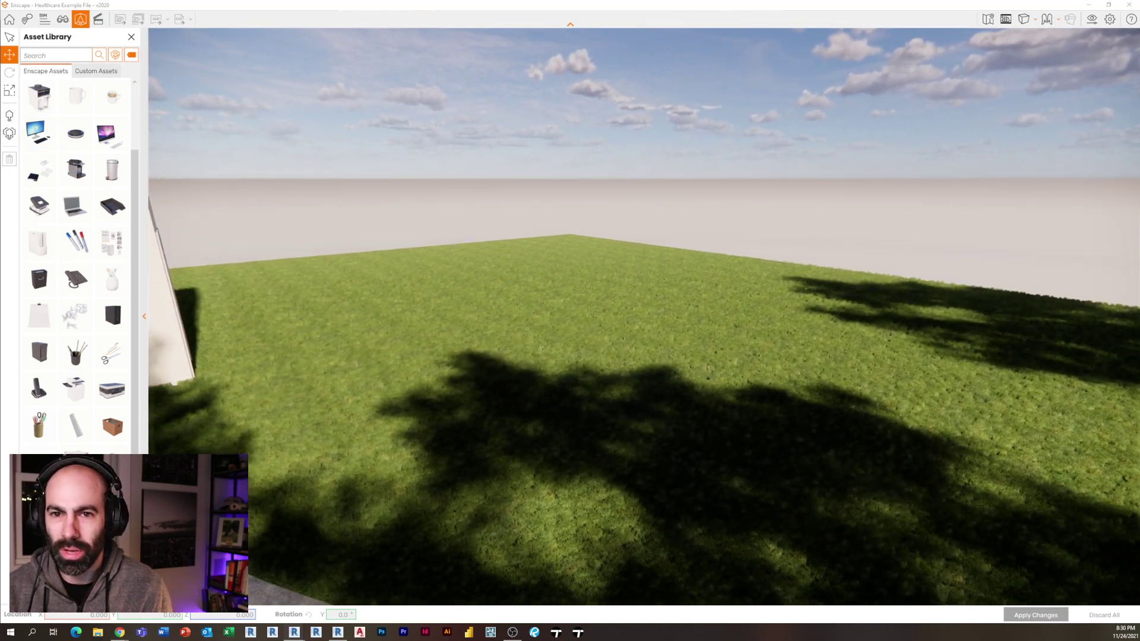
- Start Multi Asset Placement and clear the Office tag filter from the asset library
left_click(10, 133)
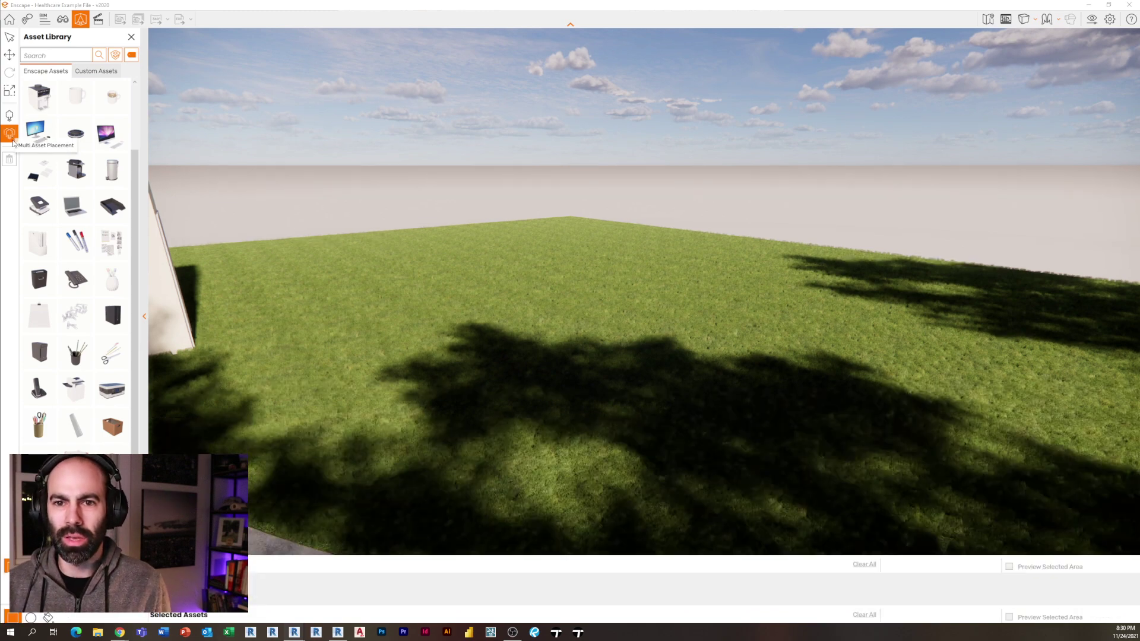
left_click(11, 137)
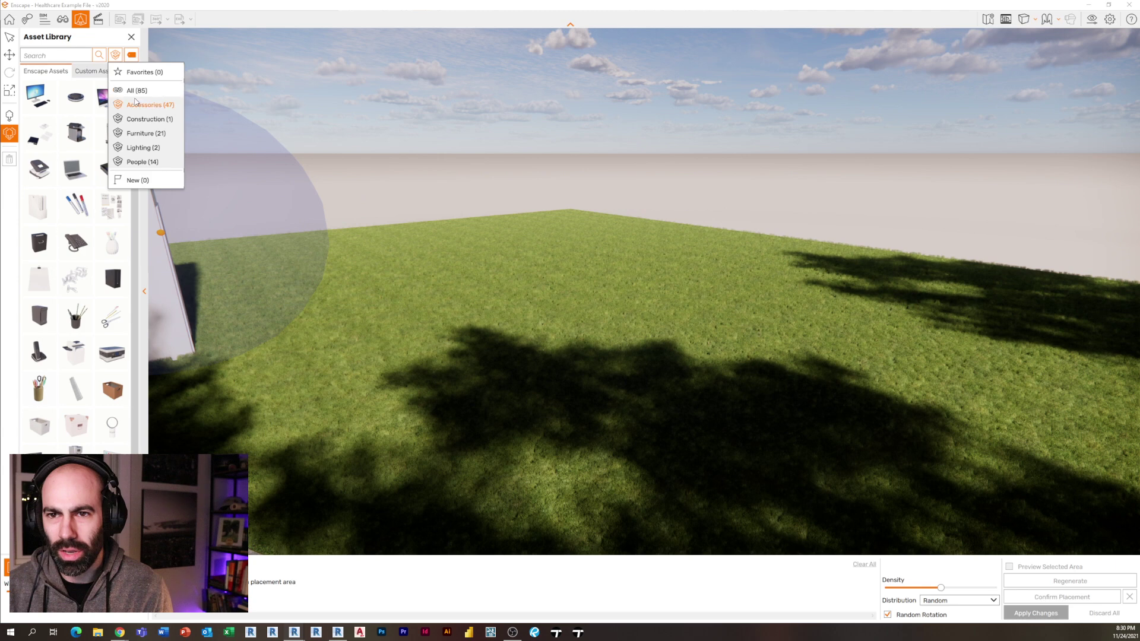
left_click(131, 55)
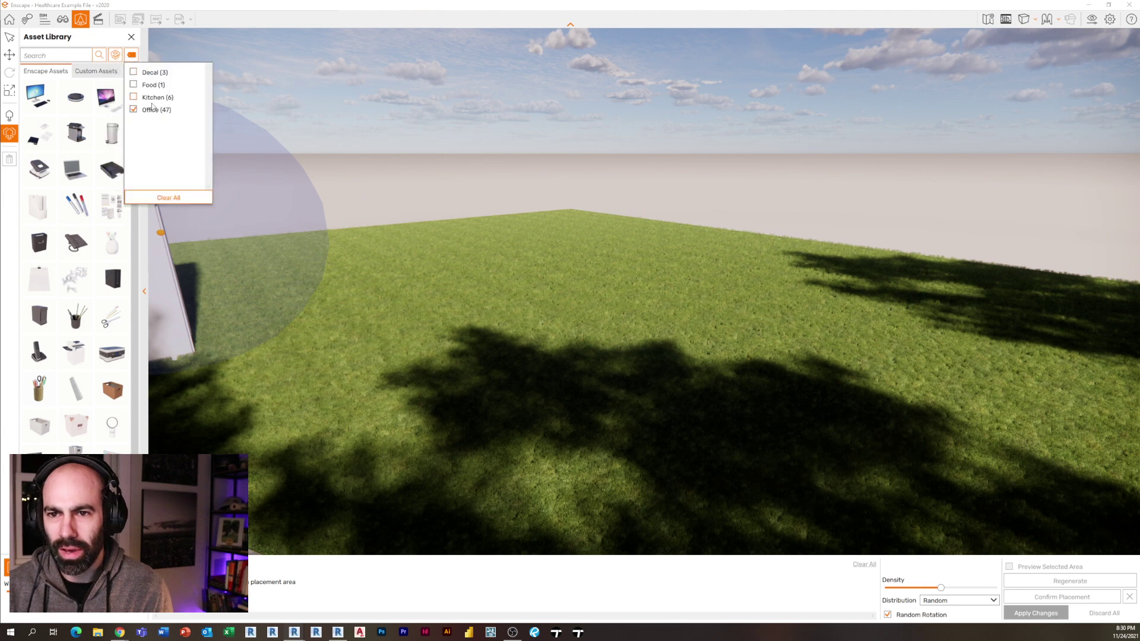
left_click(165, 197)
- Filter the asset library to the Vegetation category with the Tree tag
left_click(115, 57)
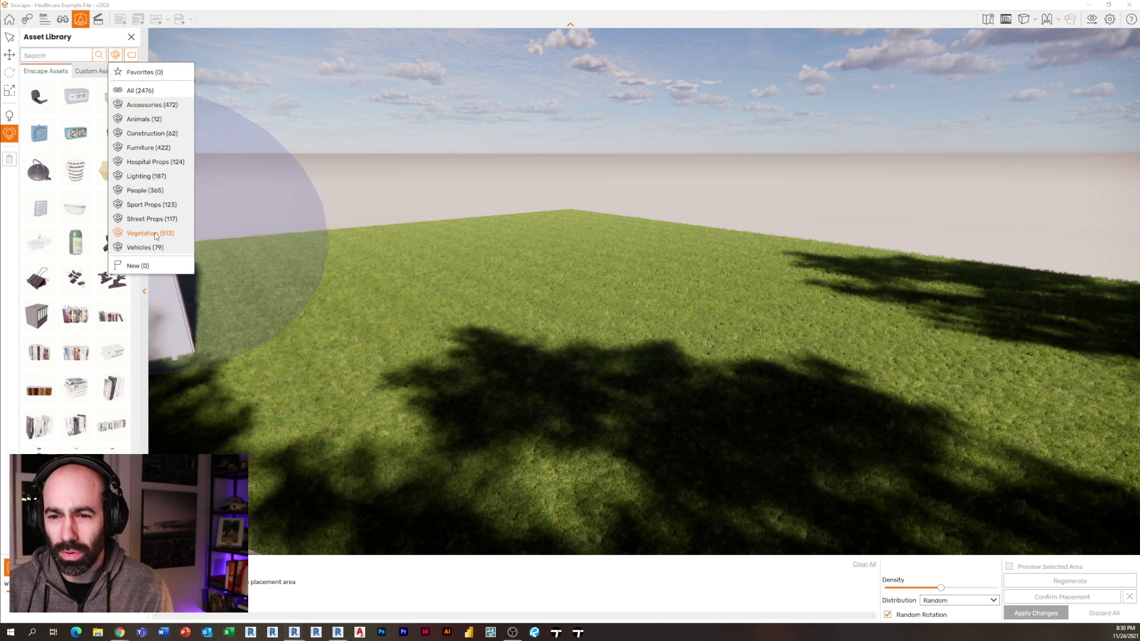
left_click(143, 233)
left_click(131, 54)
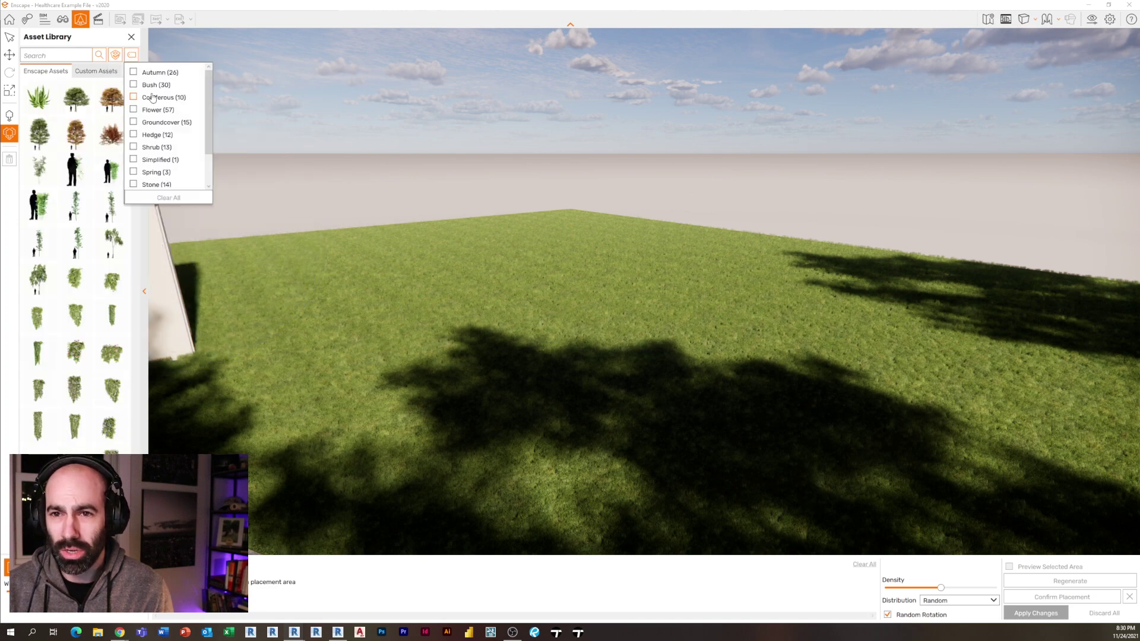
scroll(159, 164, "down", 3)
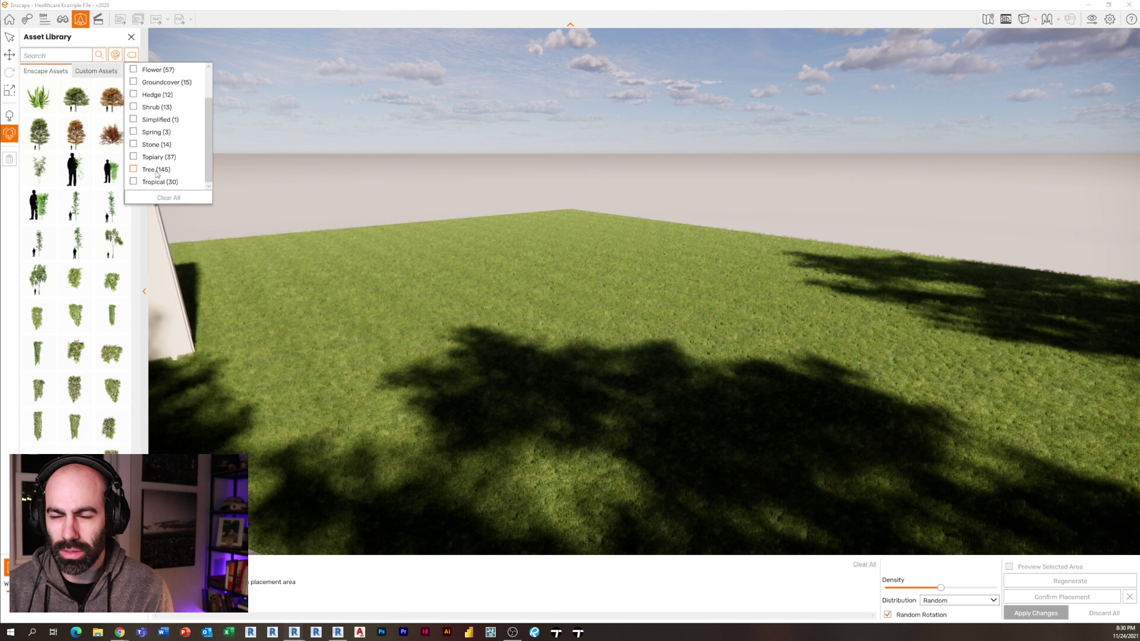
left_click(157, 172)
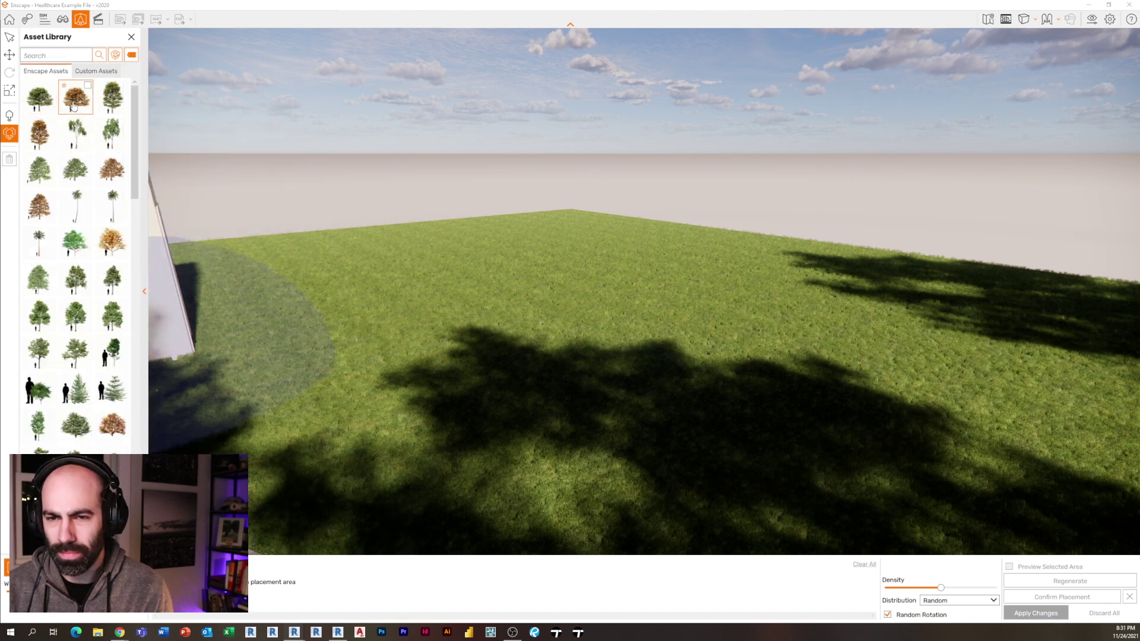
- Select four green trees from the library for multi-asset placement, including Ash 05 and two smaller, slender trees
left_click(52, 87)
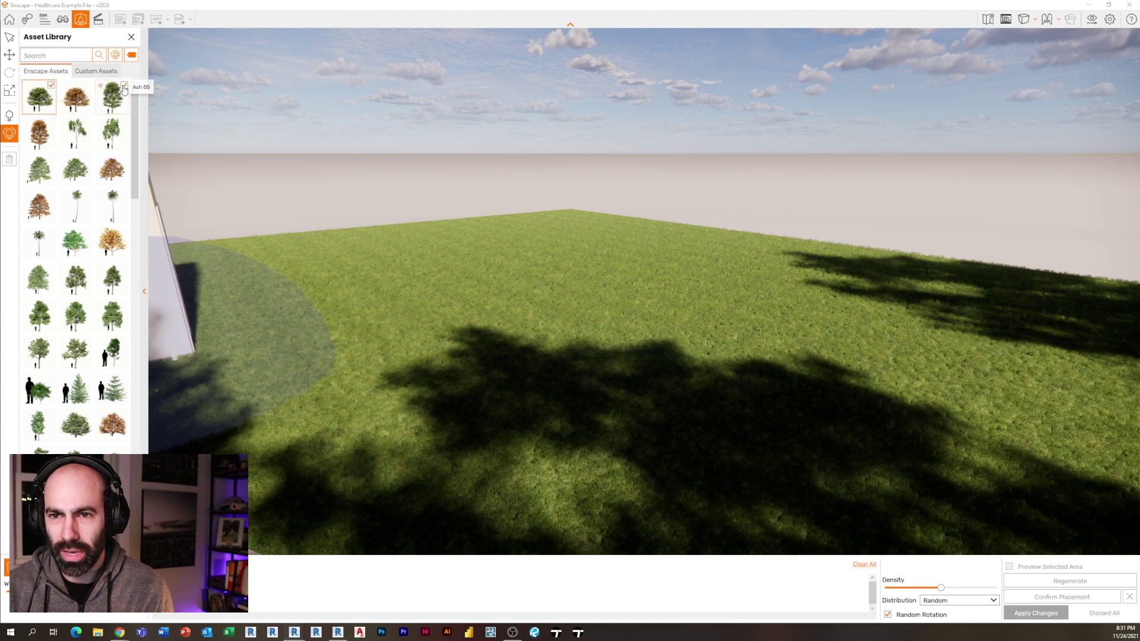
left_click(124, 340)
scroll(101, 378, "down", 1)
scroll(100, 378, "down", 2)
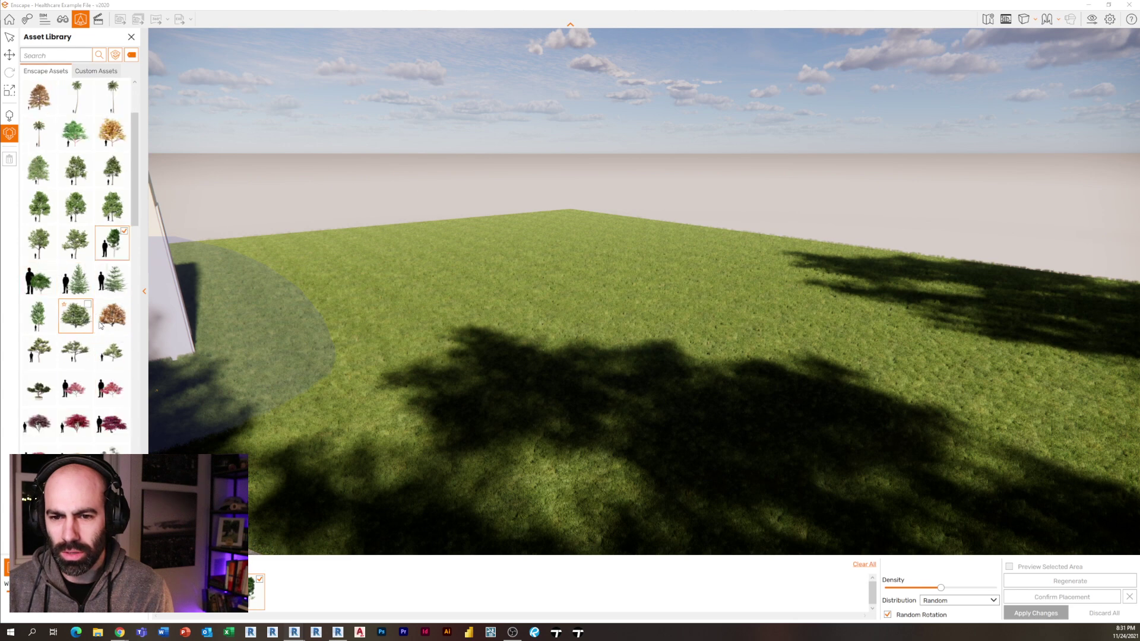
left_click(51, 306)
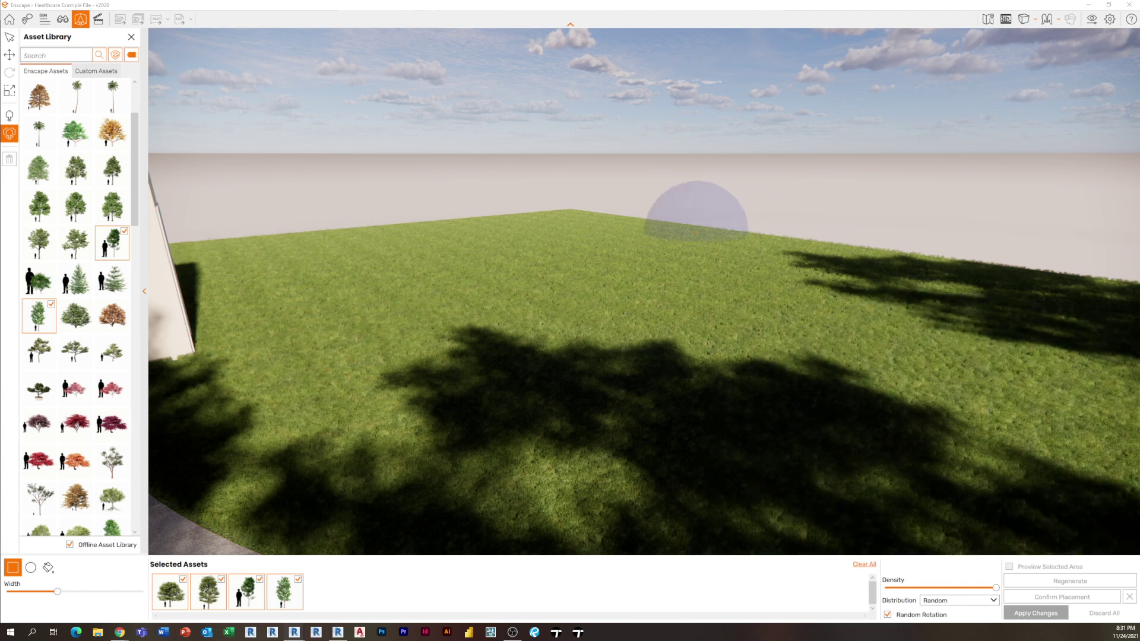
- Lay out a straight placement strip across the lawn, widen it, and keep the Random distribution for the trees
mouse_move(343, 276)
left_mouse_down()
mouse_move(758, 333)
mouse_move(870, 316)
mouse_move(985, 338)
mouse_move(931, 324)
left_mouse_up()
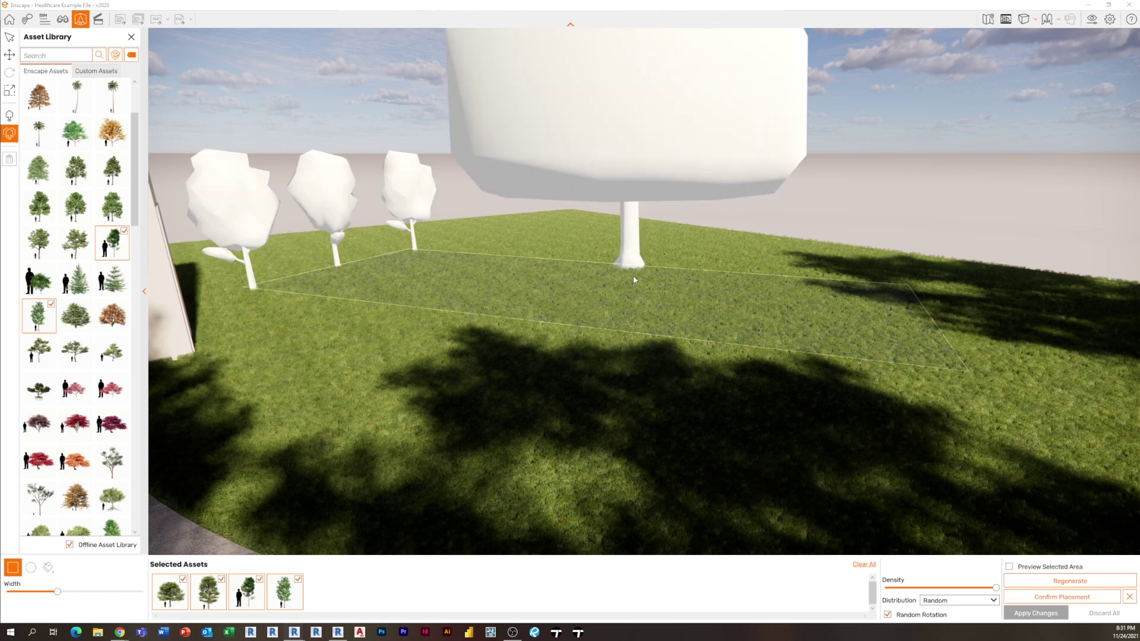
left_click_drag(52, 594, 90, 595)
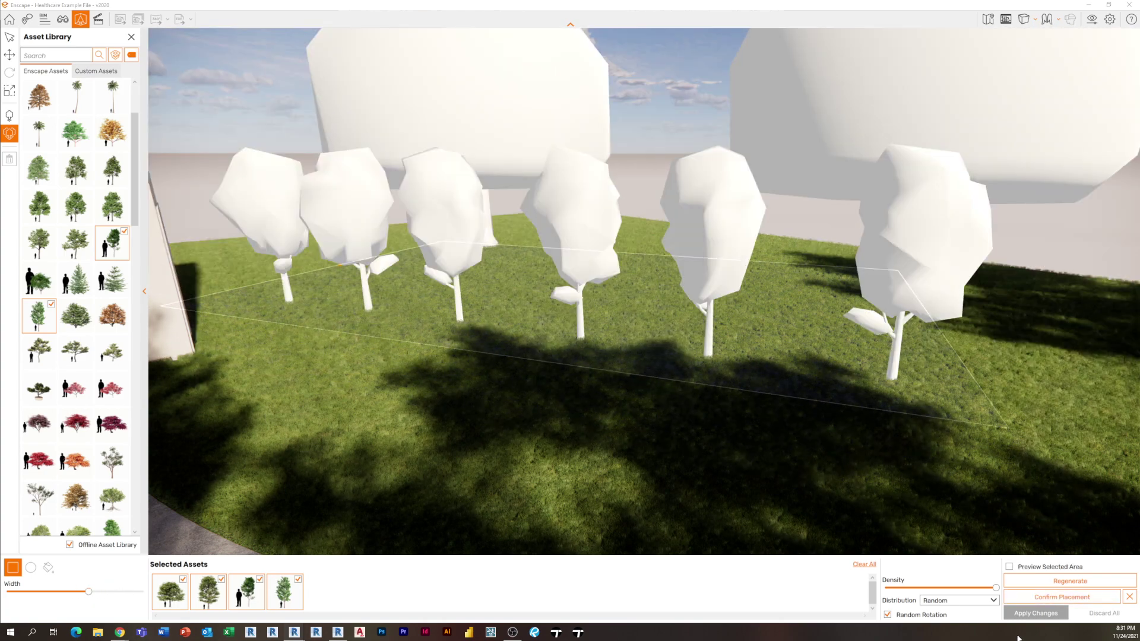
left_click(958, 601)
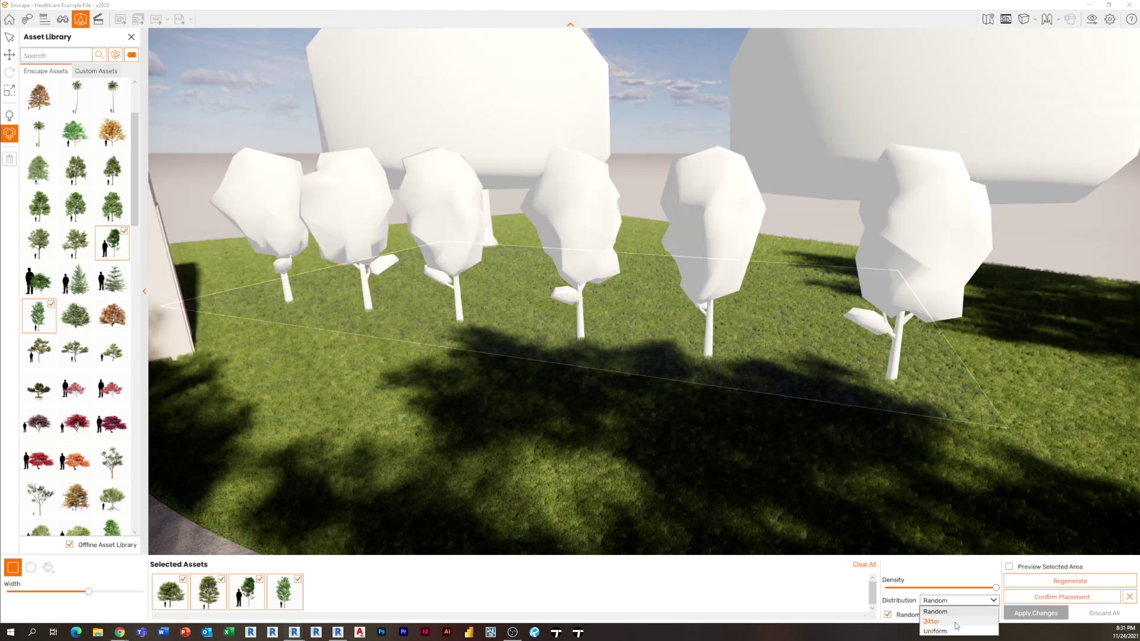
left_click(950, 612)
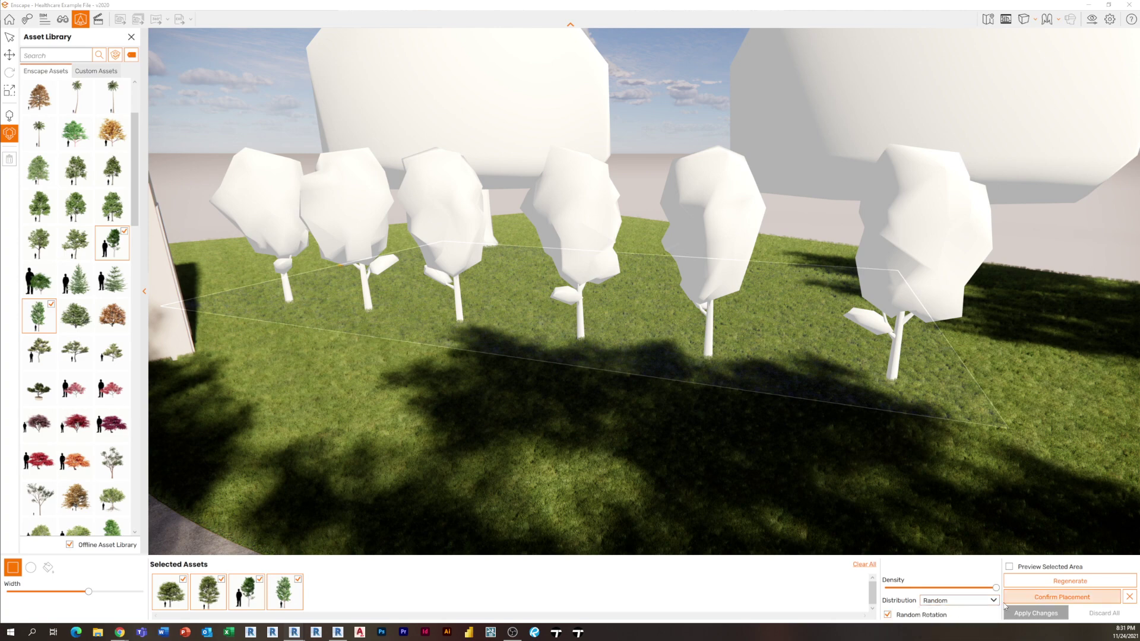
- Confirm the tree placement, apply the changes to the model, and exit asset placement
left_click(1063, 597)
left_click(1036, 613)
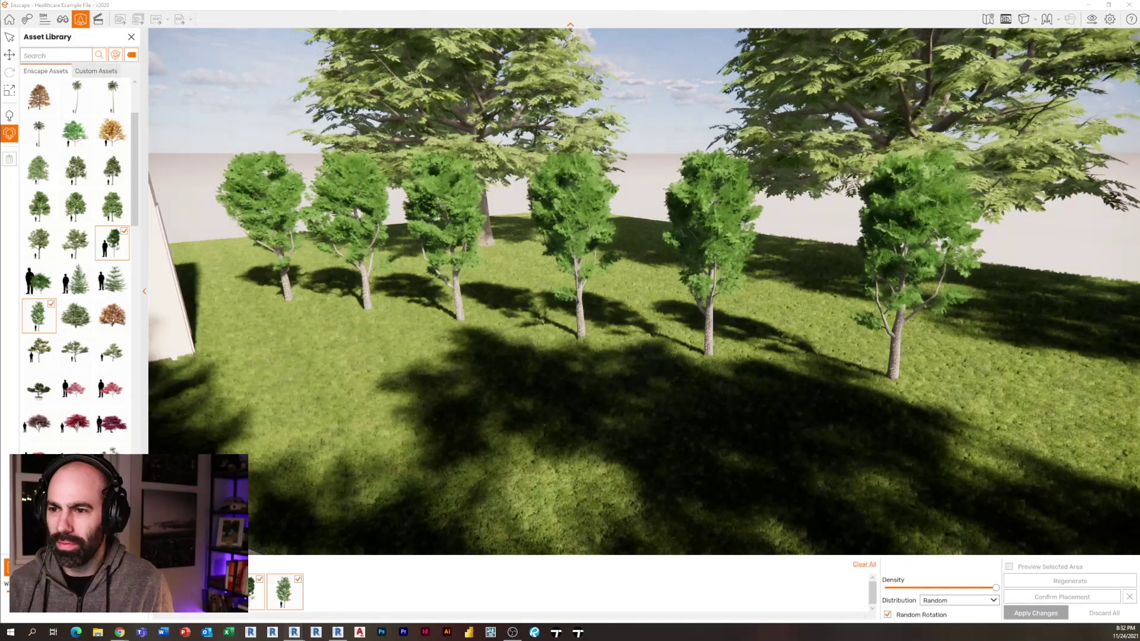
key("Escape")
key("Escape")
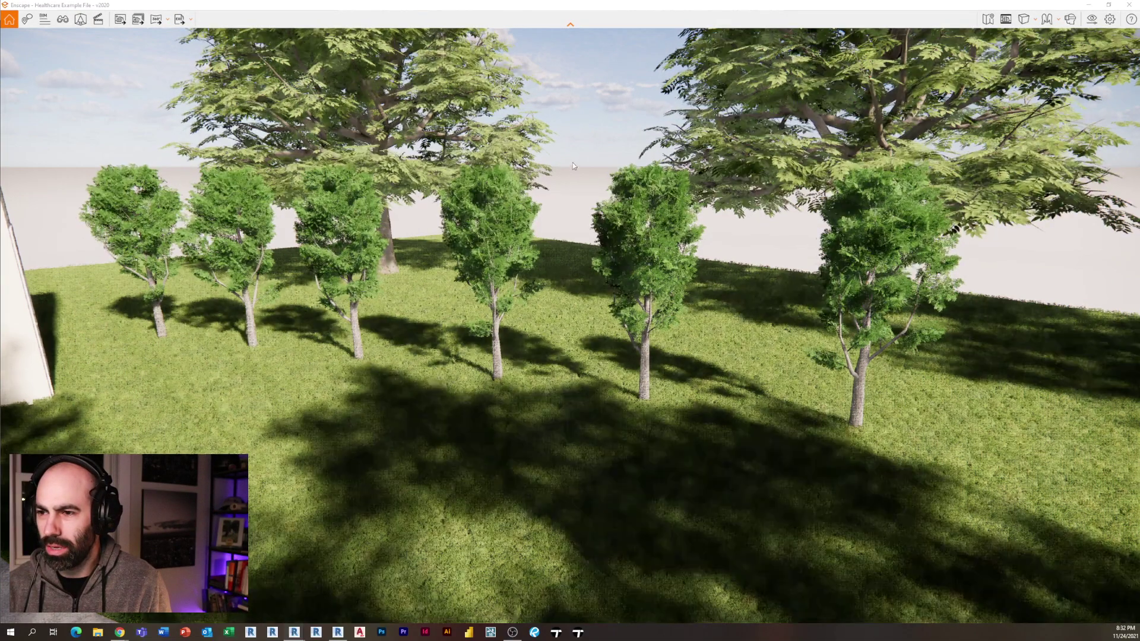
- Examine the placed row of small trees and the large trees behind it from different spots around the lawn
scroll(571, 160, "down", 3)
key("s")
key("d")
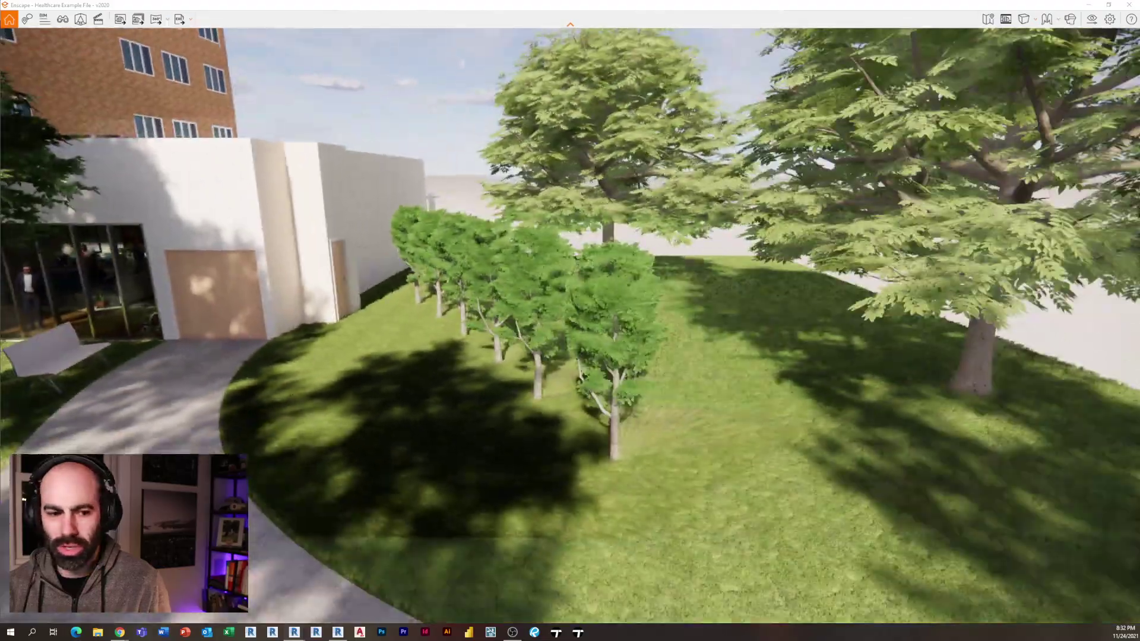
key("w")
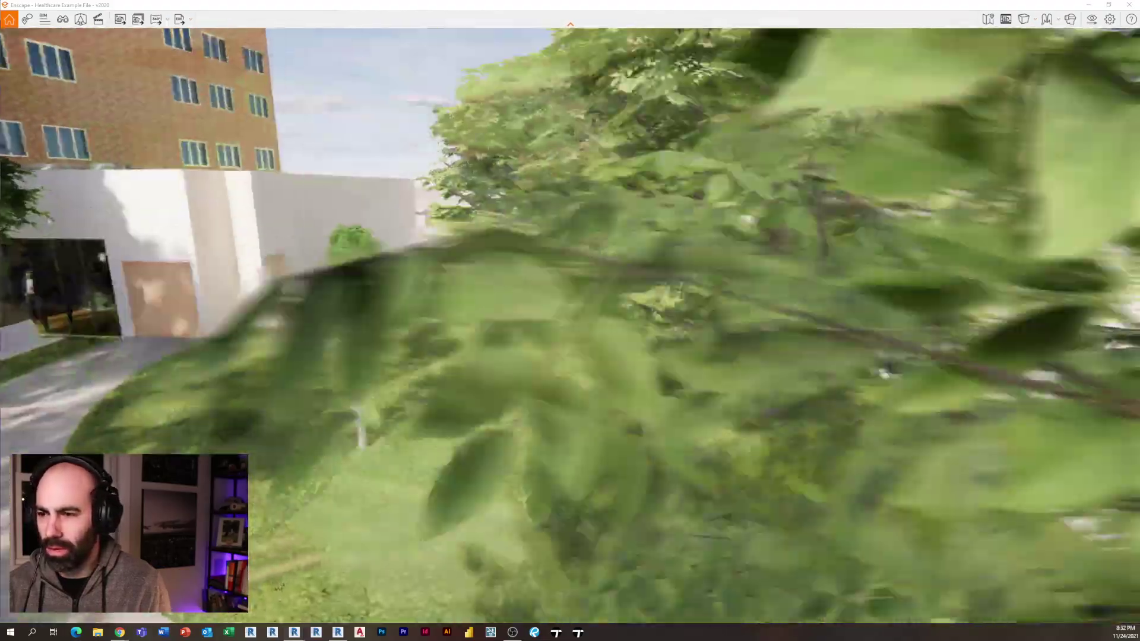
scroll(570, 321, "down", 5)
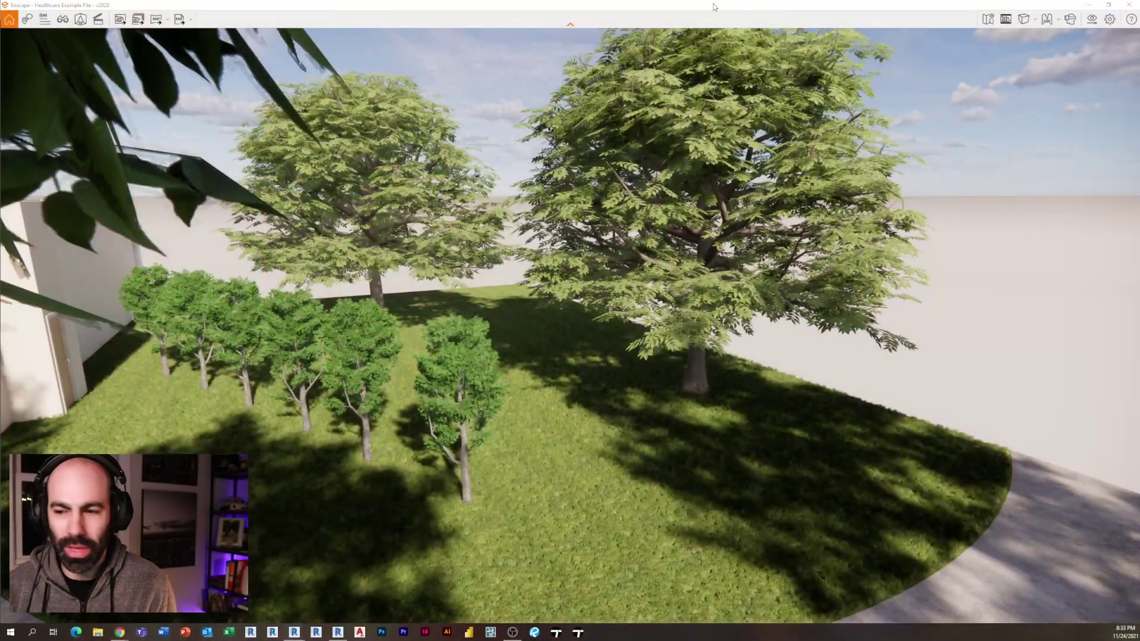
left_click_drag(647, 358, 445, 351)
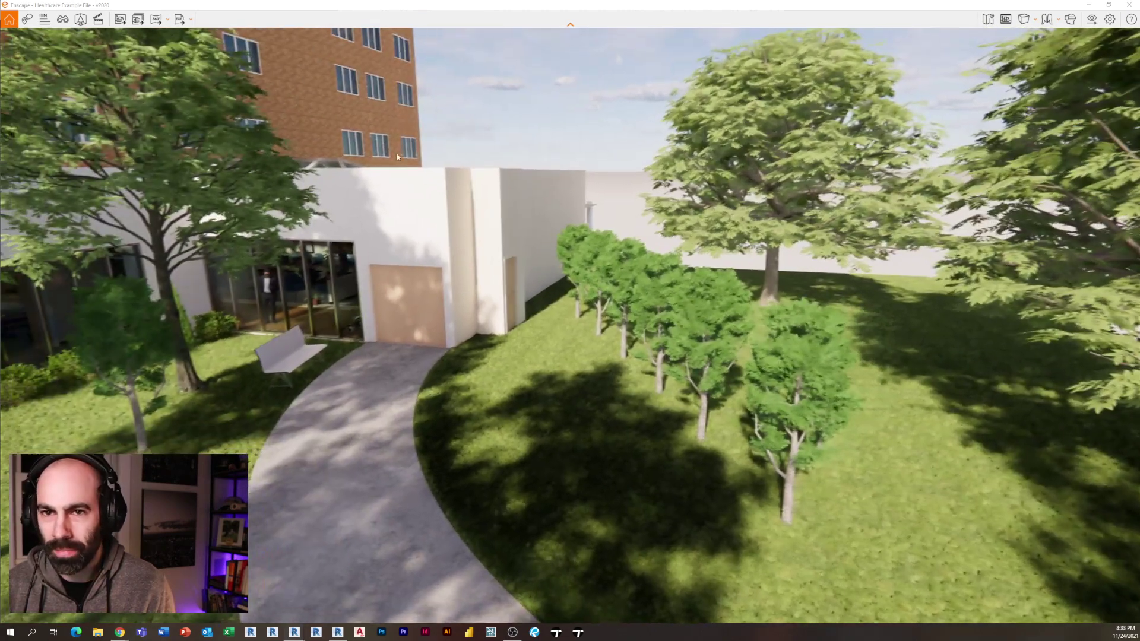
- Go inside the building and save the lobby view facing the reception desk and seating as Tour 1
left_click(62, 22)
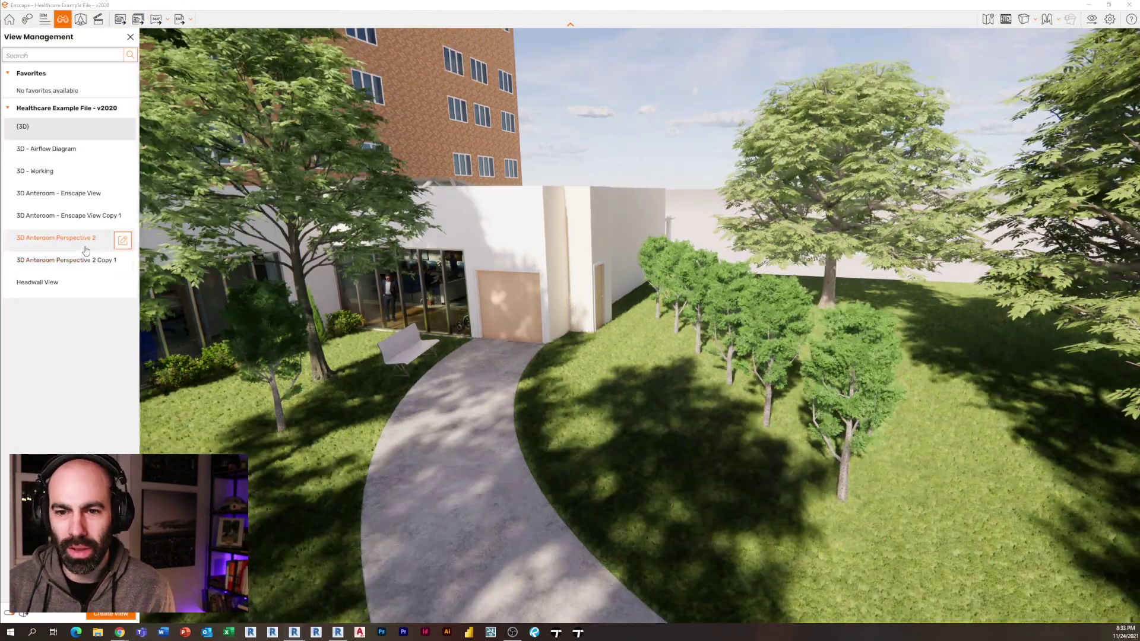
left_click_drag(493, 325, 505, 511)
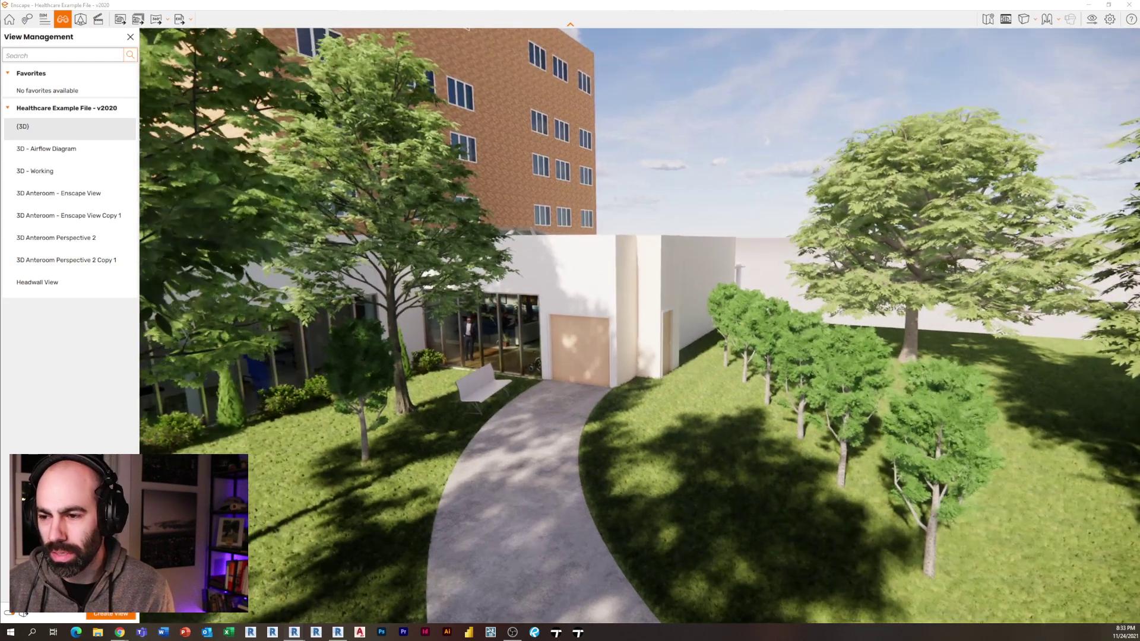
key("w")
scroll(508, 464, "up", 6)
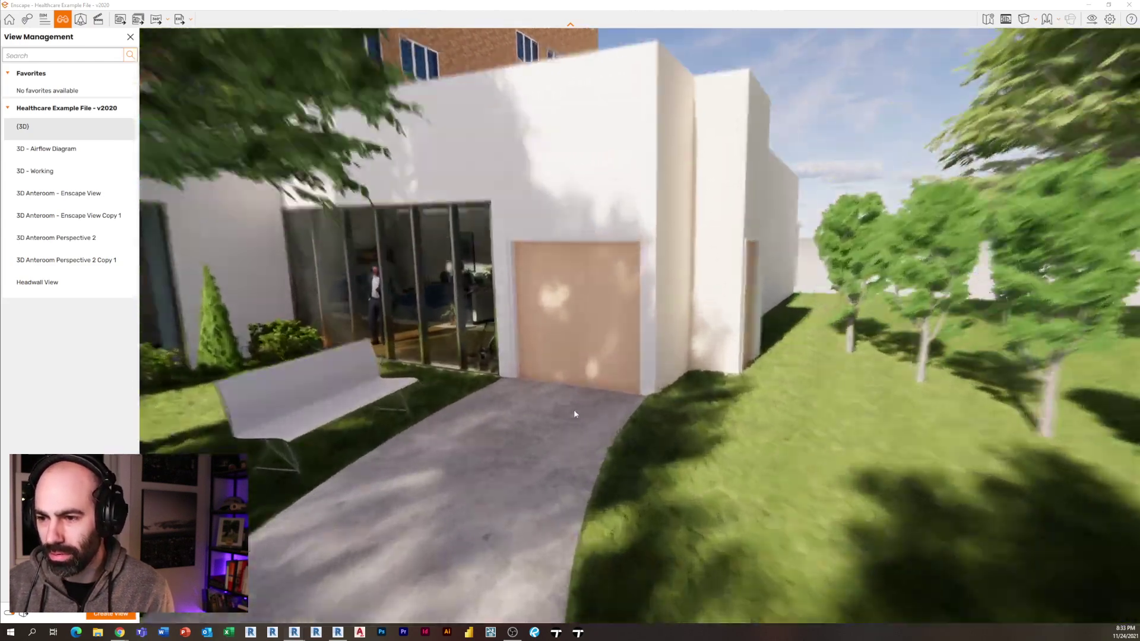
key("w")
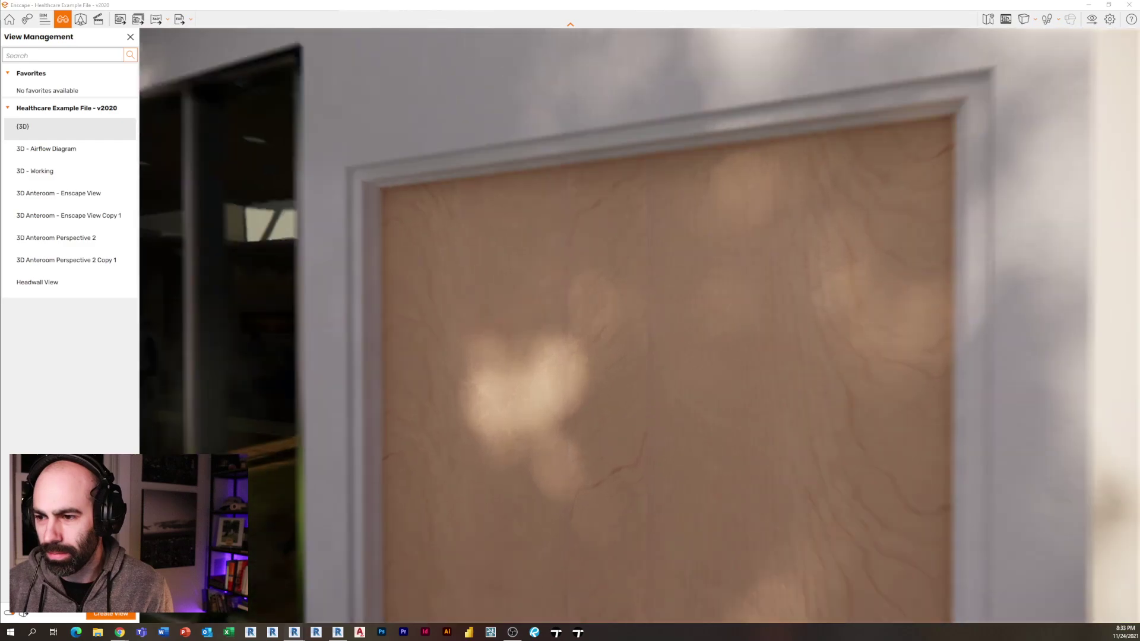
key("w")
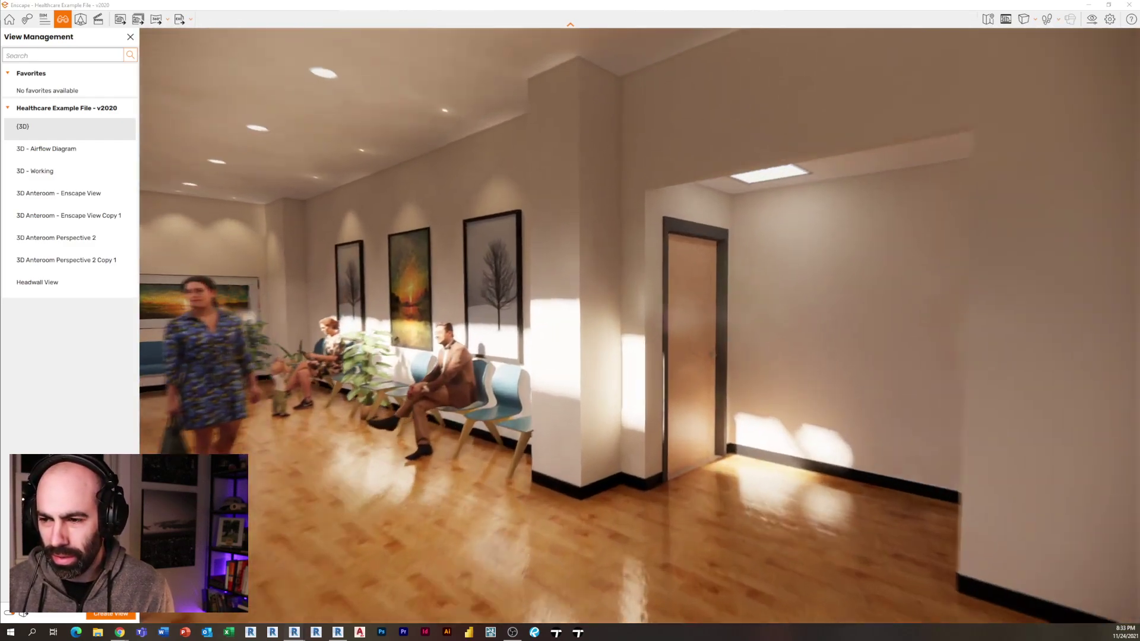
left_click_drag(639, 325, 386, 305)
left_click(119, 614)
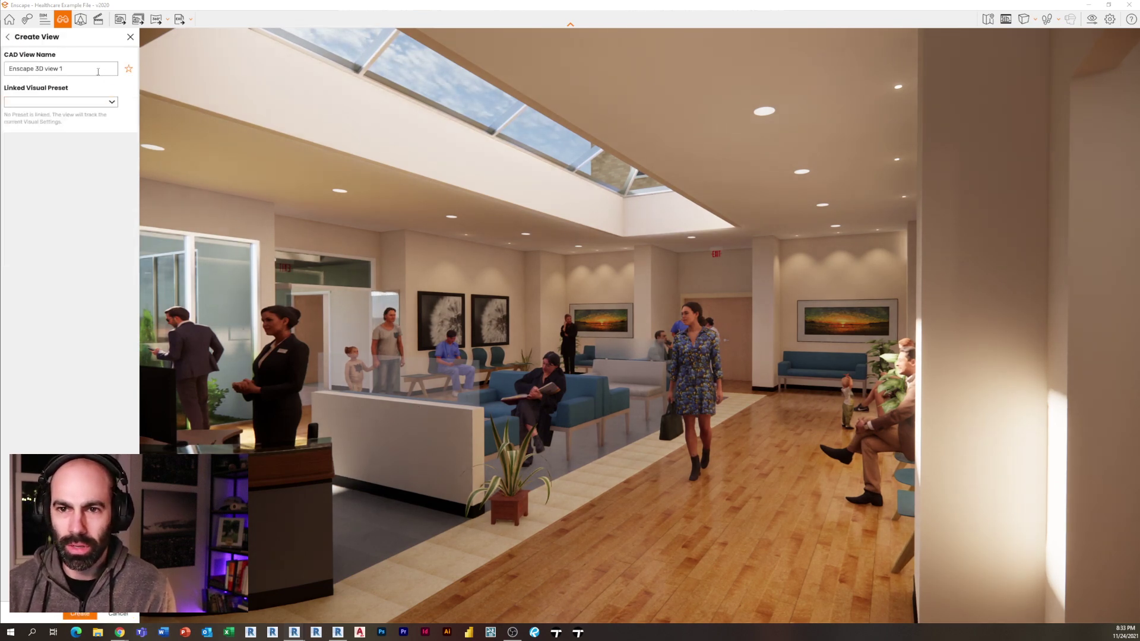
triple_click(102, 71)
type("Tour")
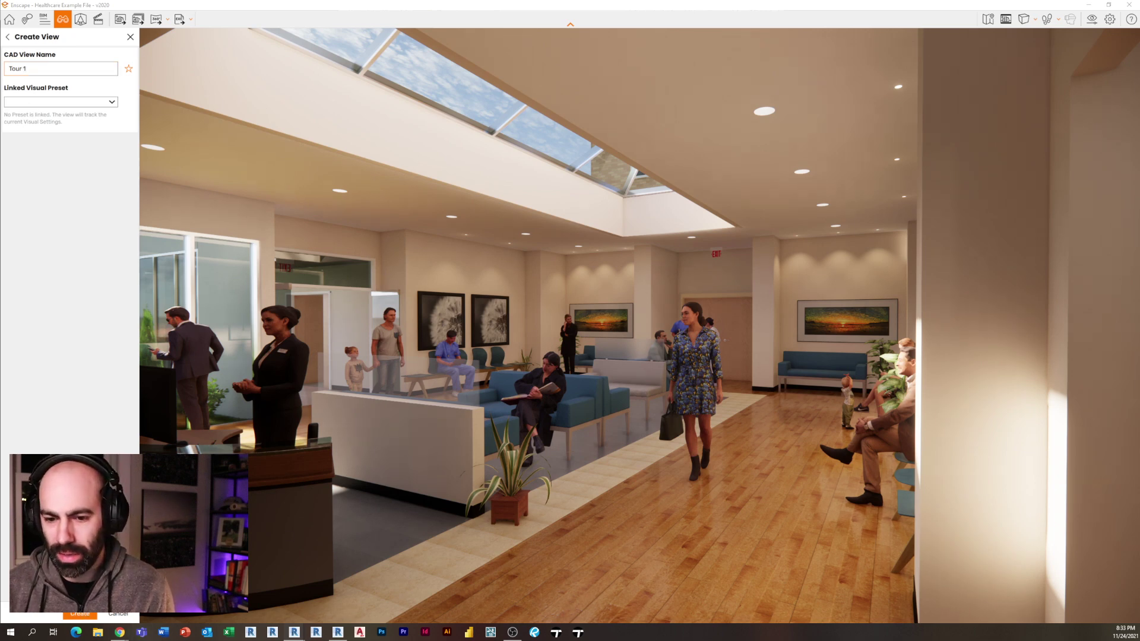
left_click(83, 615)
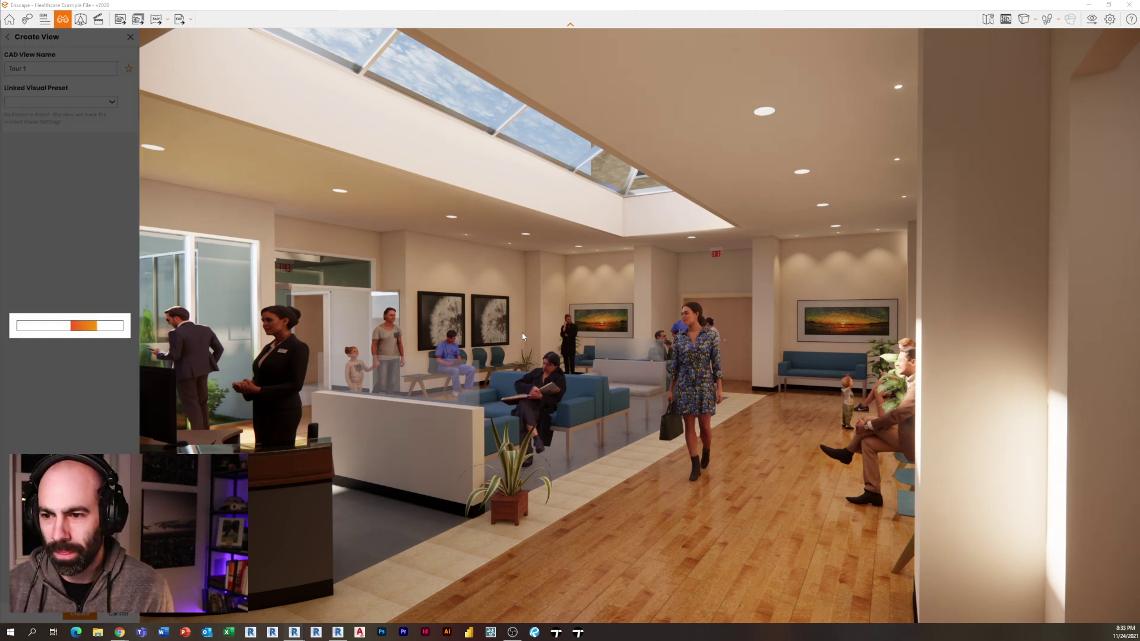
- Move farther into the waiting area and save the view across the blue seating toward the windows as Tour 2
key("w")
left_click_drag(542, 339, 349, 315)
key("d")
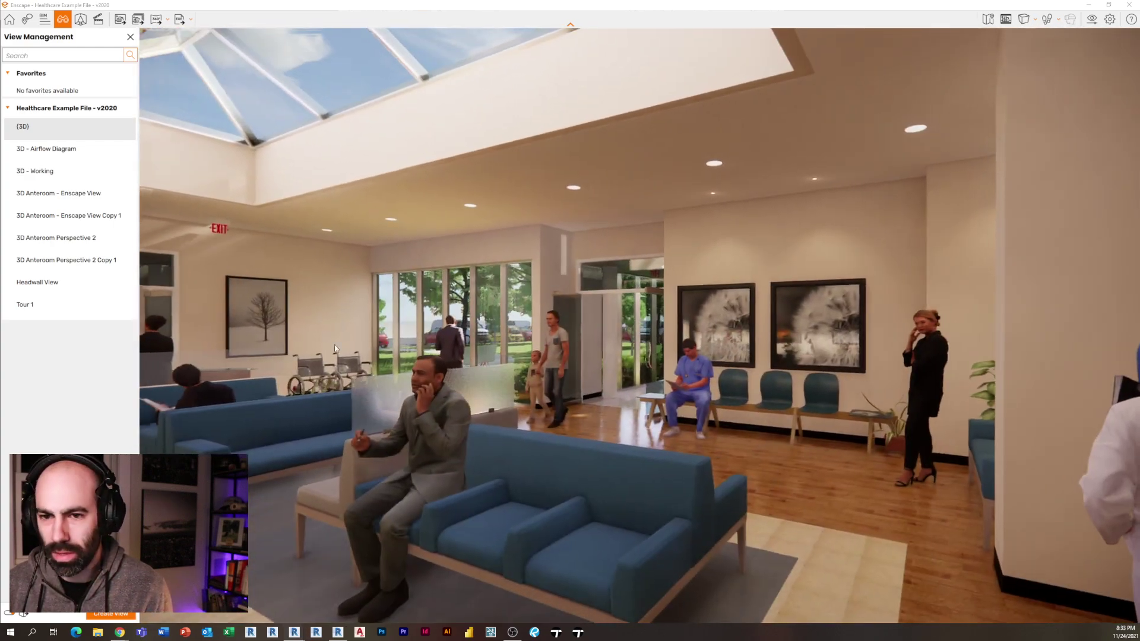
left_click(111, 614)
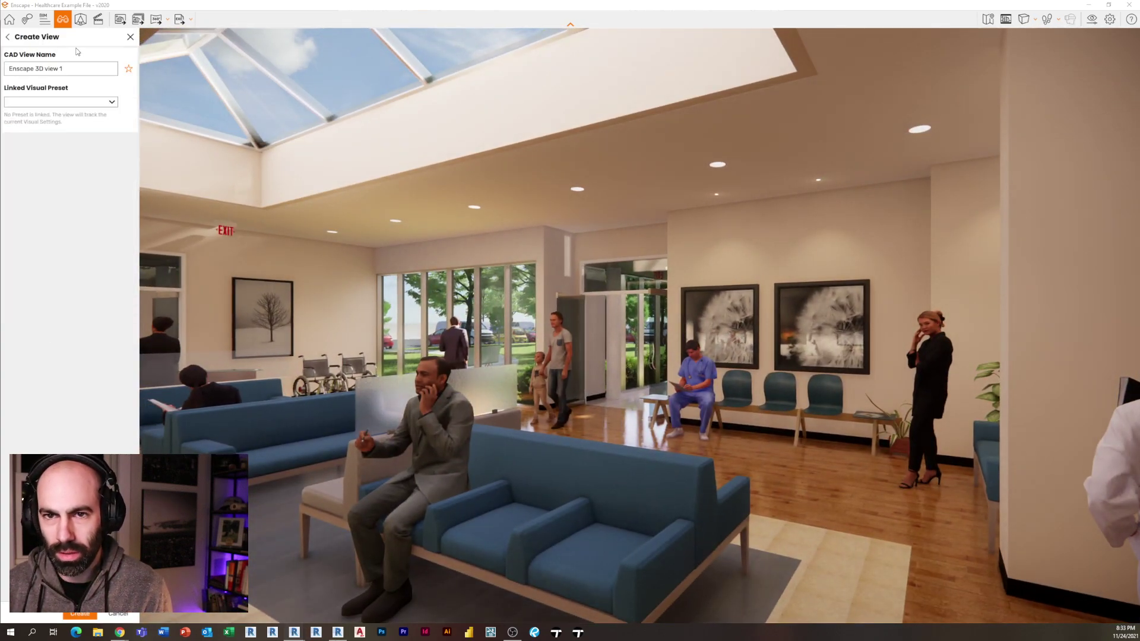
left_click(60, 68)
type("Tour 2")
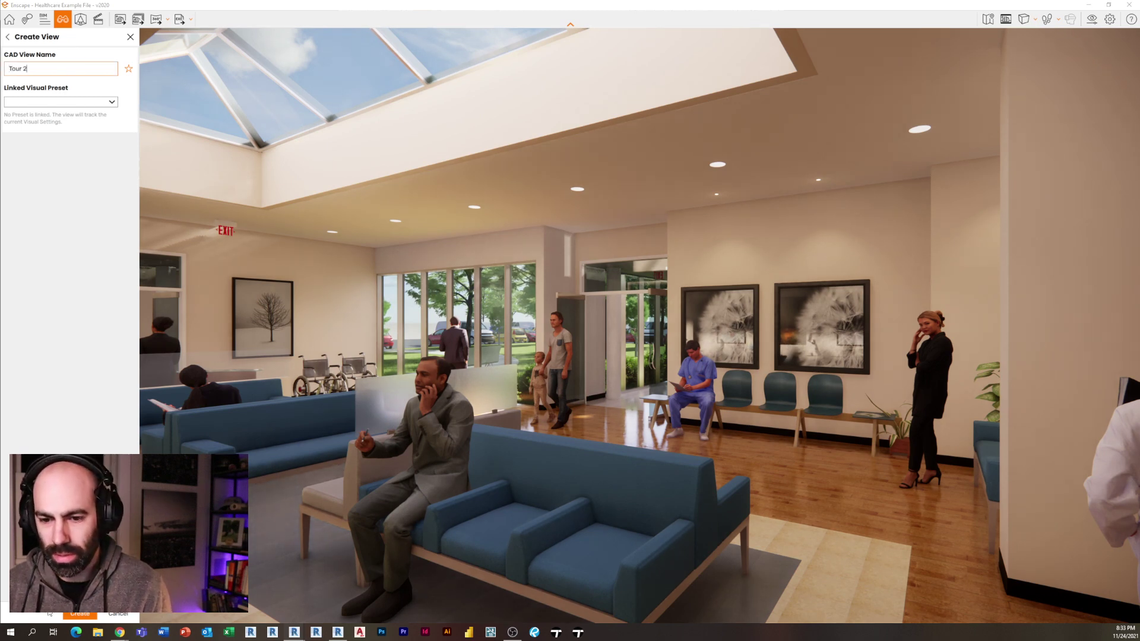
left_click(75, 614)
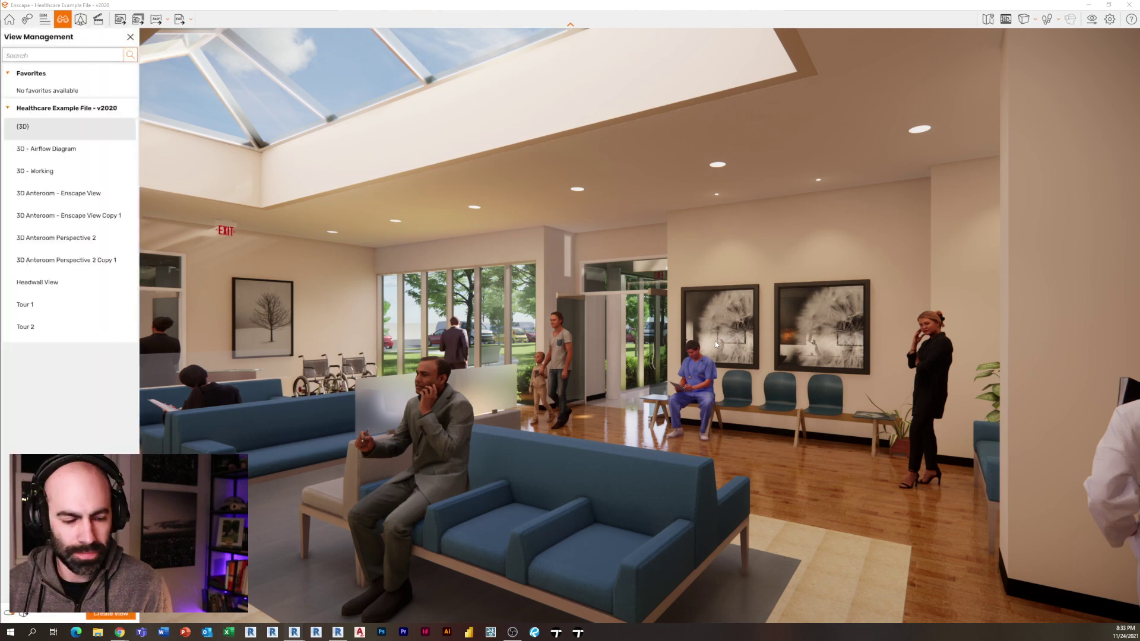
- Go to the glazed hospital corridor and save the view down its length as Tour 3
left_click_drag(715, 341, 440, 334)
left_click_drag(524, 361, 504, 374)
key("w")
key("w")
key("s")
double_click(545, 489)
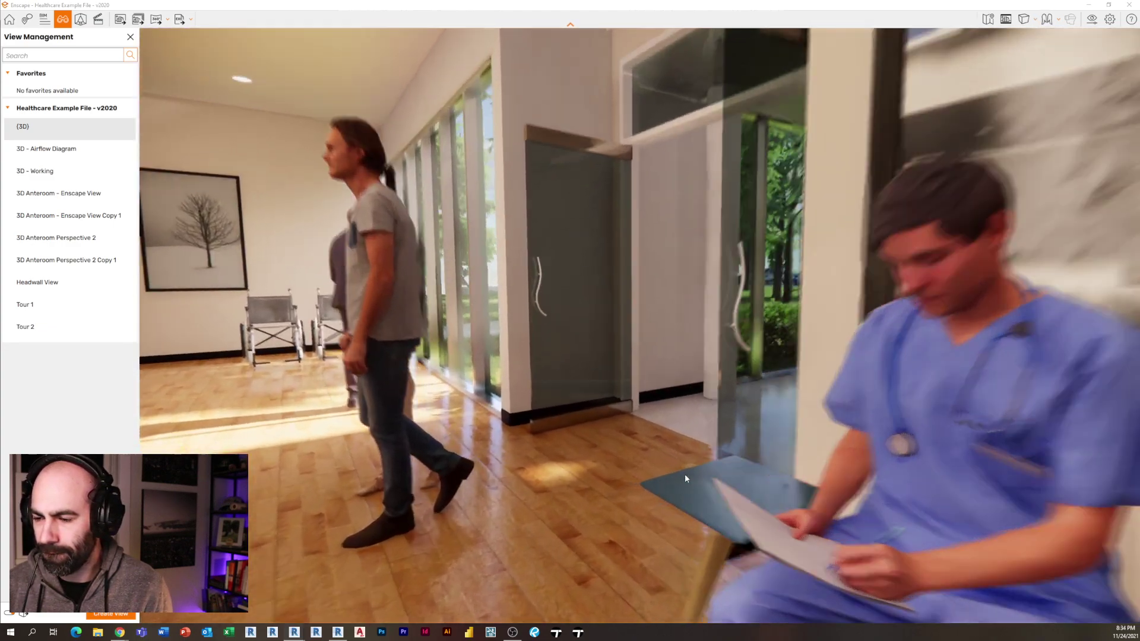
key("space")
left_click_drag(545, 490, 870, 469)
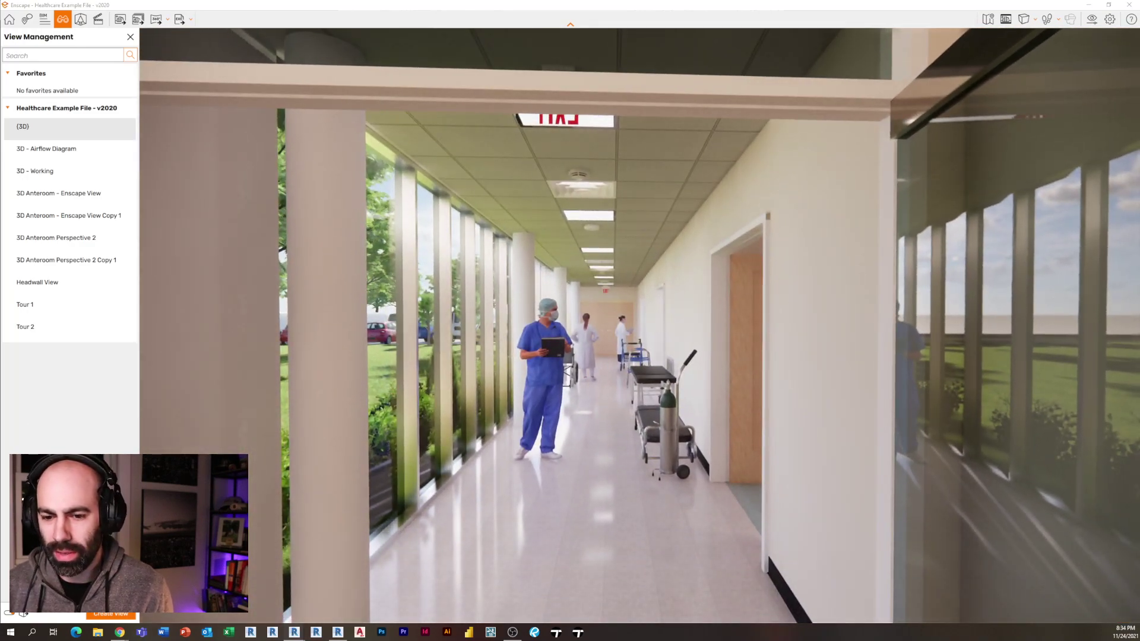
left_click(110, 614)
left_click(79, 73)
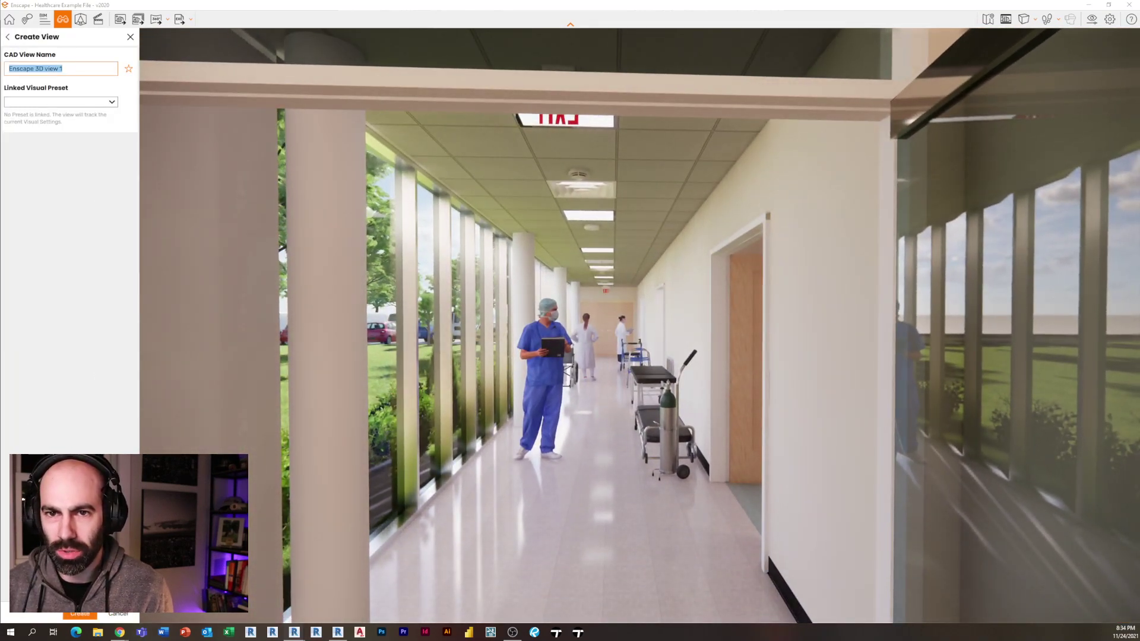
type("Tour 3")
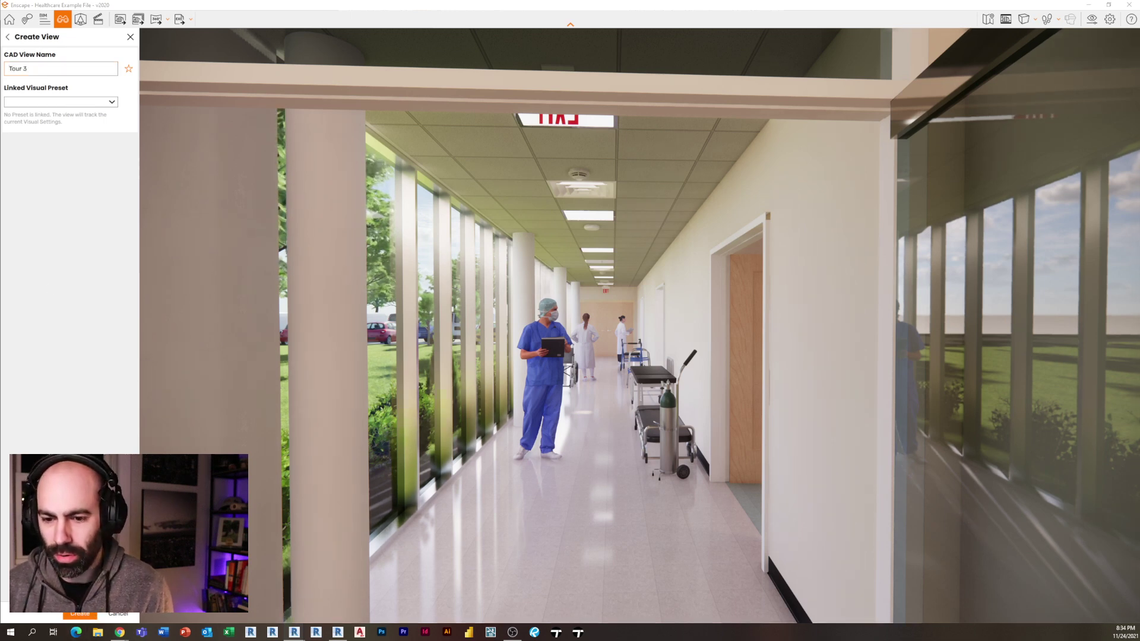
key("Return")
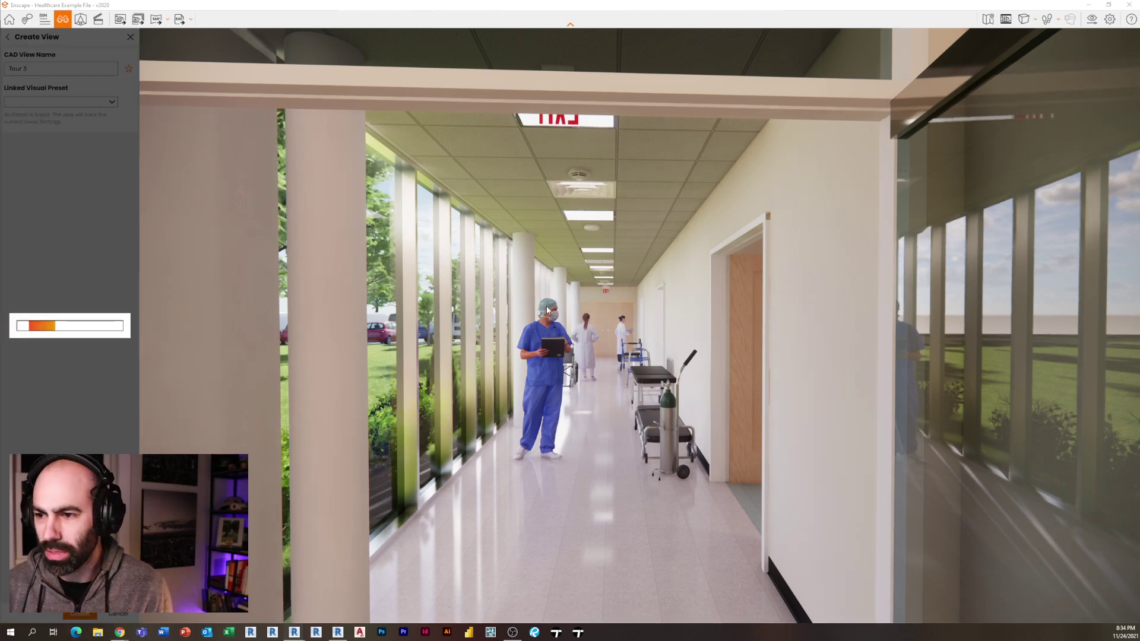
- Return to the lobby and select the Tour 1, Tour 2 and Tour 3 views for batch rendering
left_click_drag(548, 300, 979, 303)
key("w")
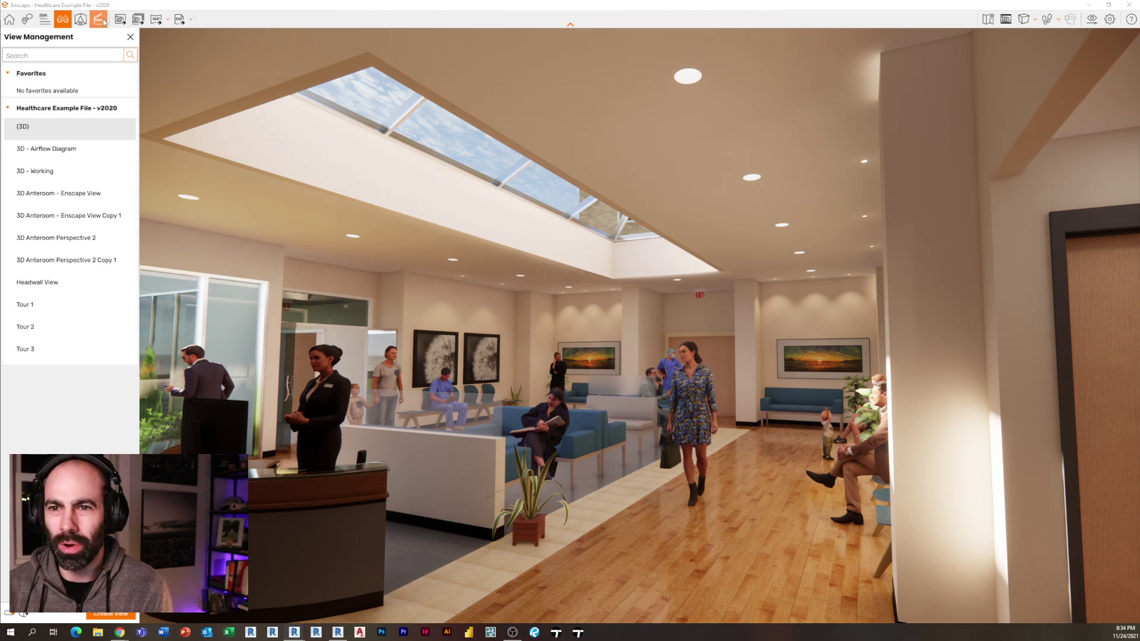
left_click(139, 18)
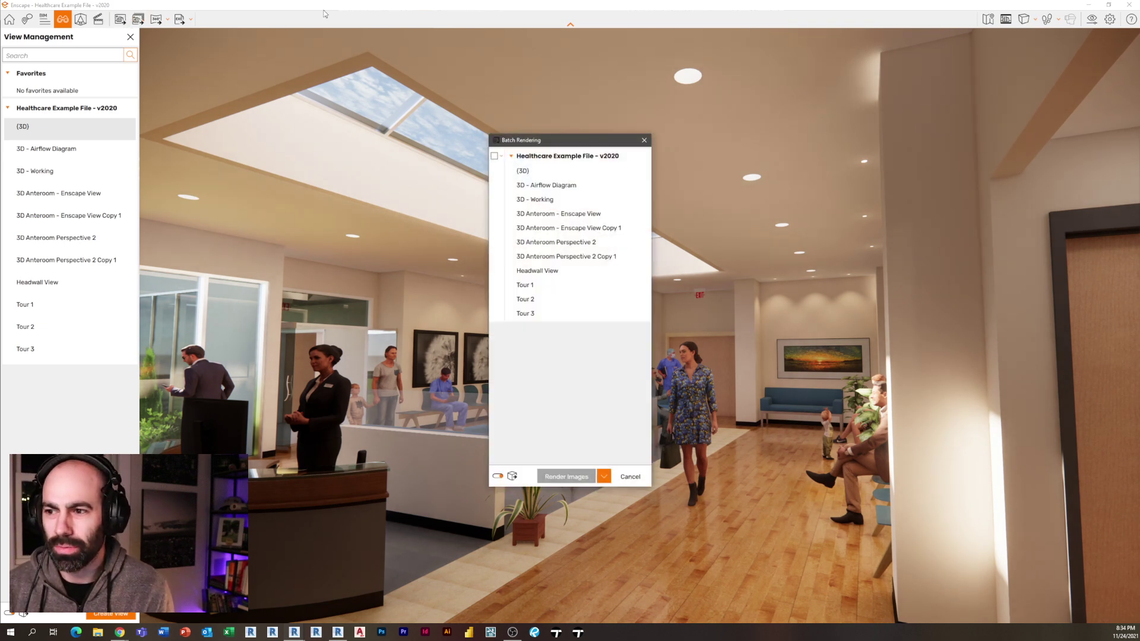
left_click_drag(552, 142, 458, 97)
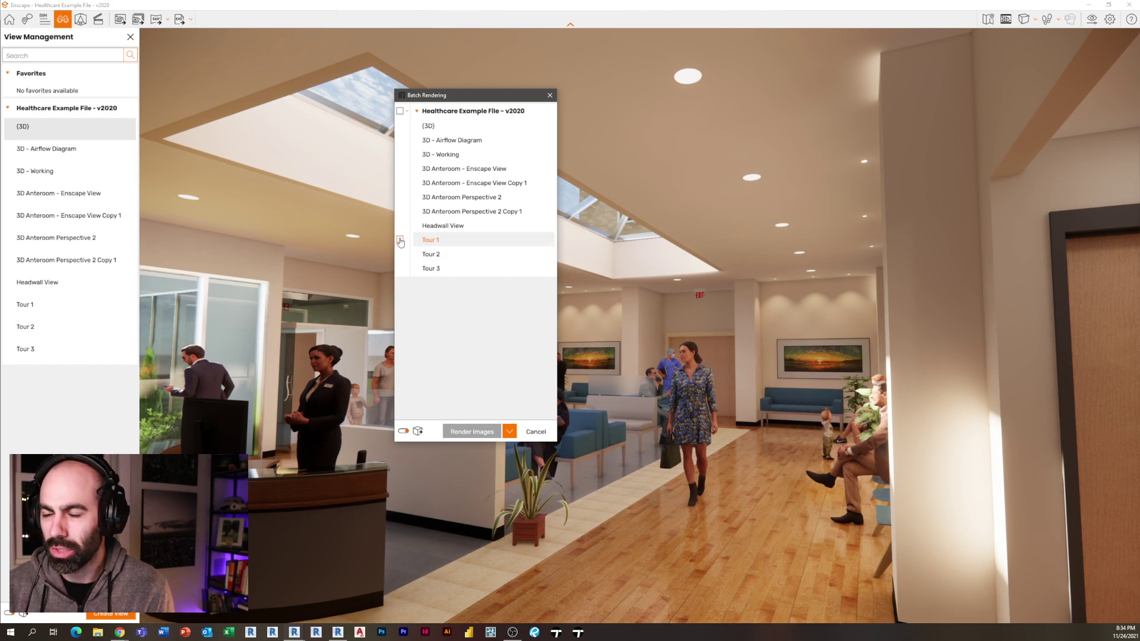
left_click(401, 240)
left_click(400, 254)
left_click(400, 269)
left_click(509, 432)
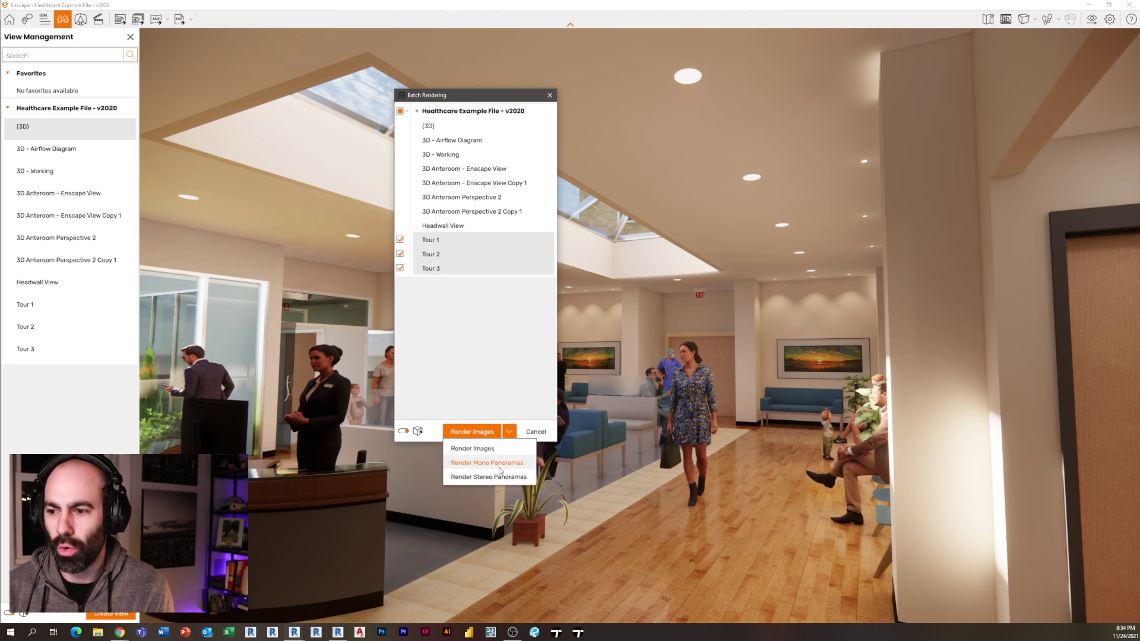
left_click(531, 348)
left_click(514, 431)
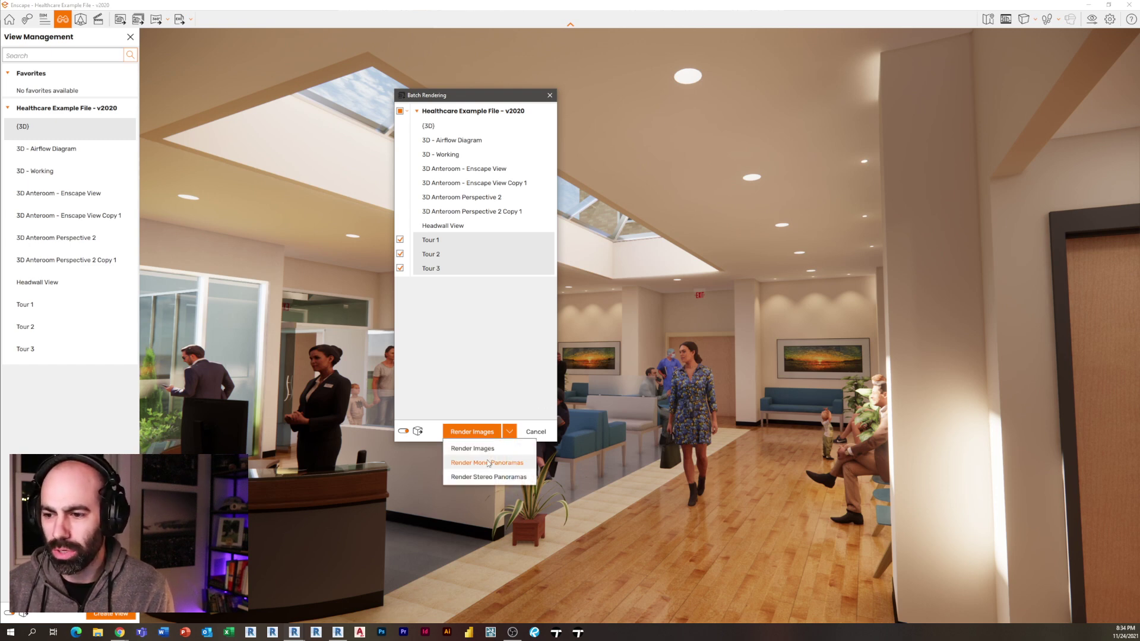
left_click(553, 412)
left_click(535, 432)
- Switch to Revit's healthcare model and review the panoramas of Healthcare Example File - v2020 in Enscape's Upload Management
left_click(1089, 5)
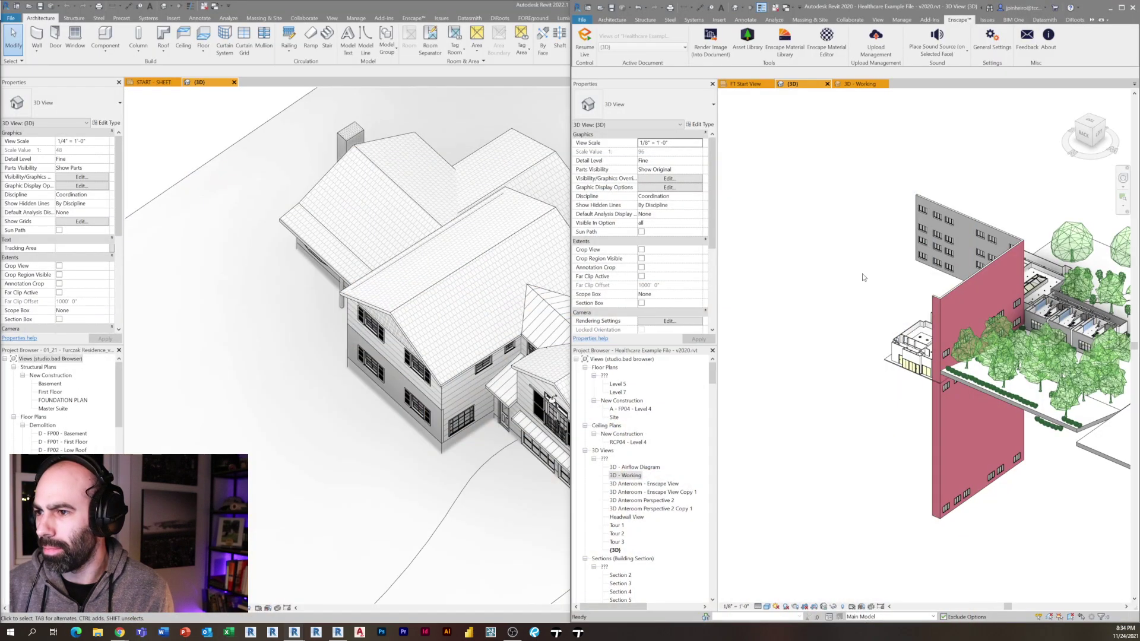
left_click(1122, 7)
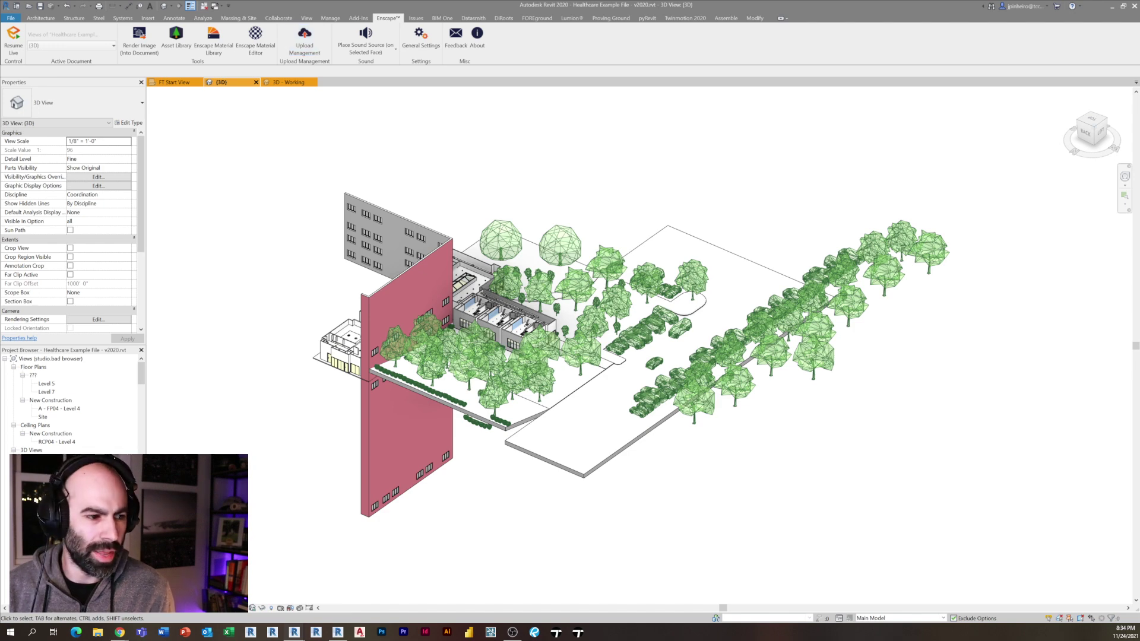
mouse_move(387, 116)
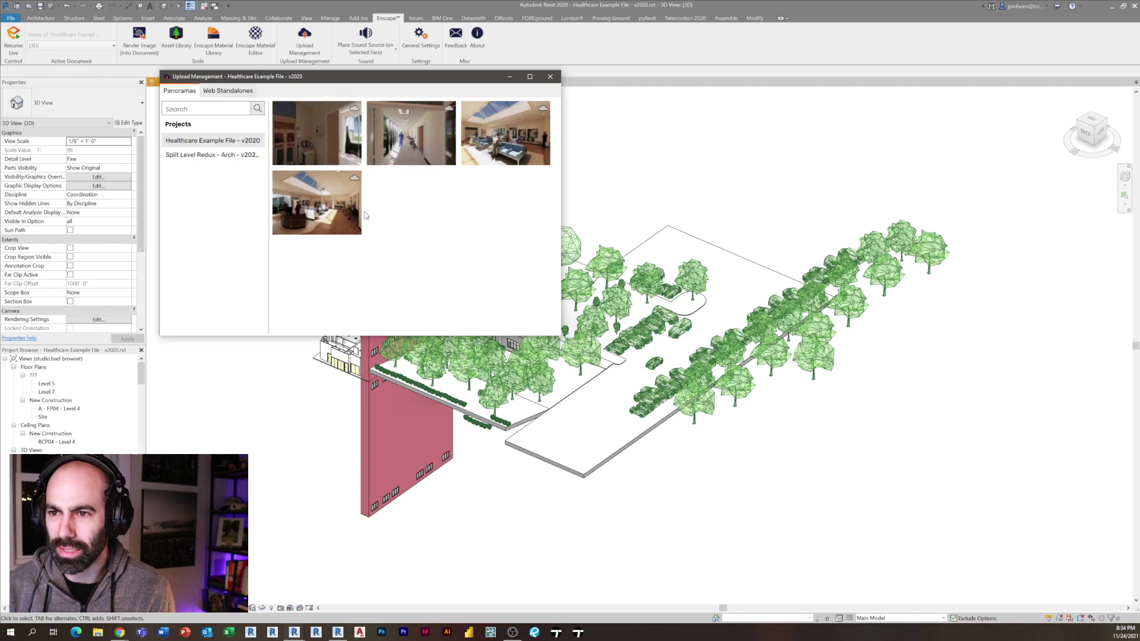
mouse_move(450, 125)
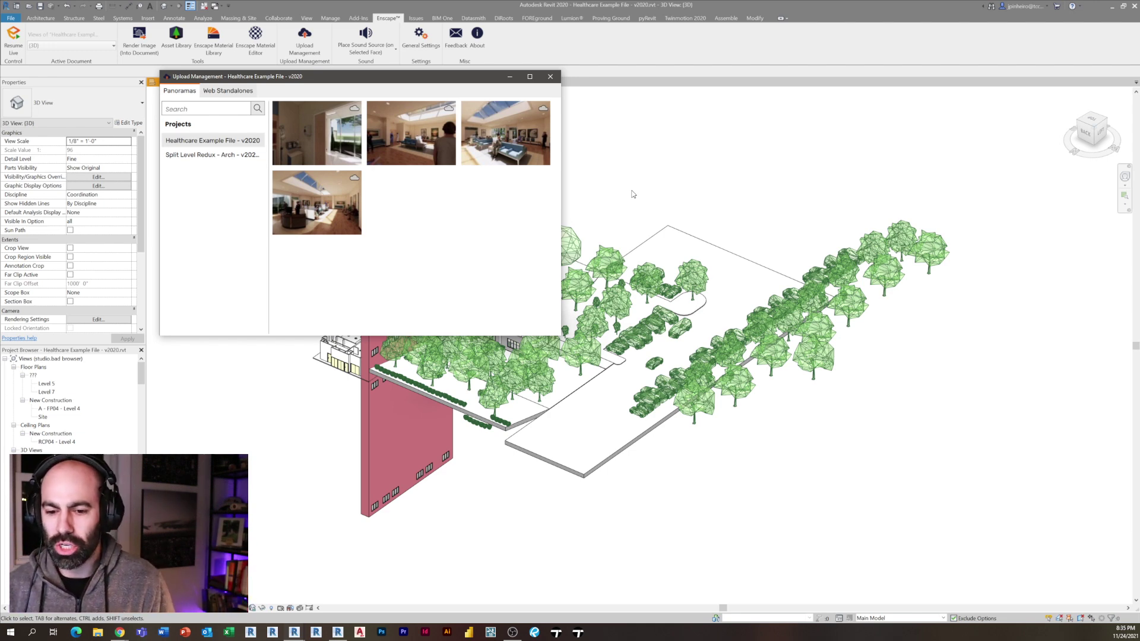
- Switch to the Enscape account in Chrome, open the 11/23/2021 1:57 PM mono panorama and look around the patient room
left_click(121, 633)
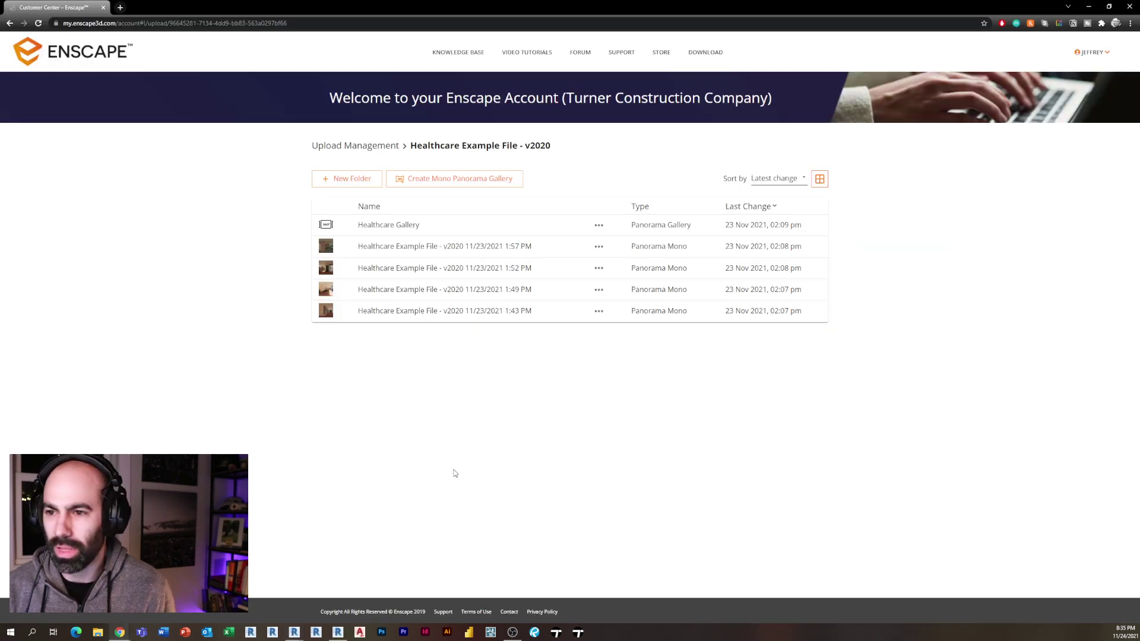
left_click(543, 249)
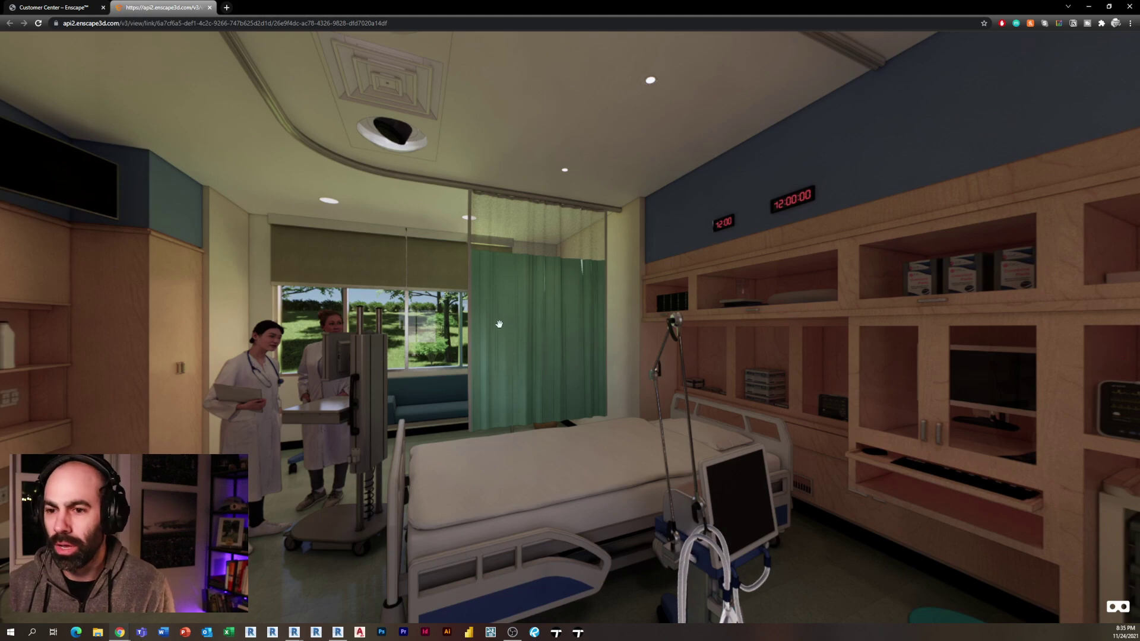
left_click_drag(500, 324, 376, 277)
left_click_drag(570, 350, 766, 315)
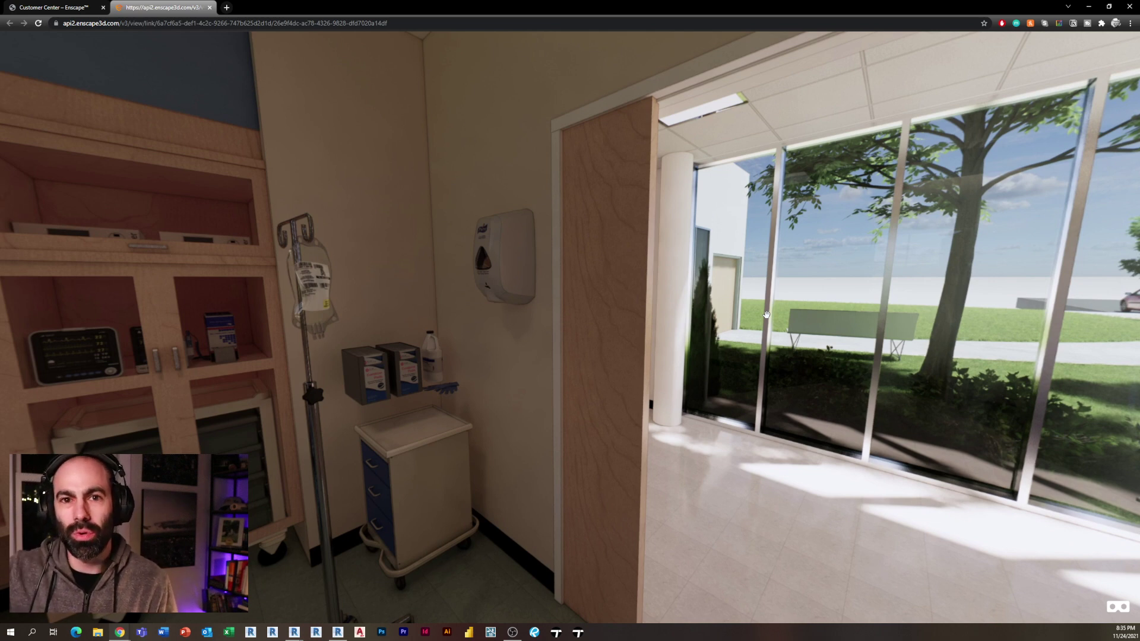
- Return to the project's upload list and view the panorama selection for a new mono panorama gallery without creating one
left_click(56, 7)
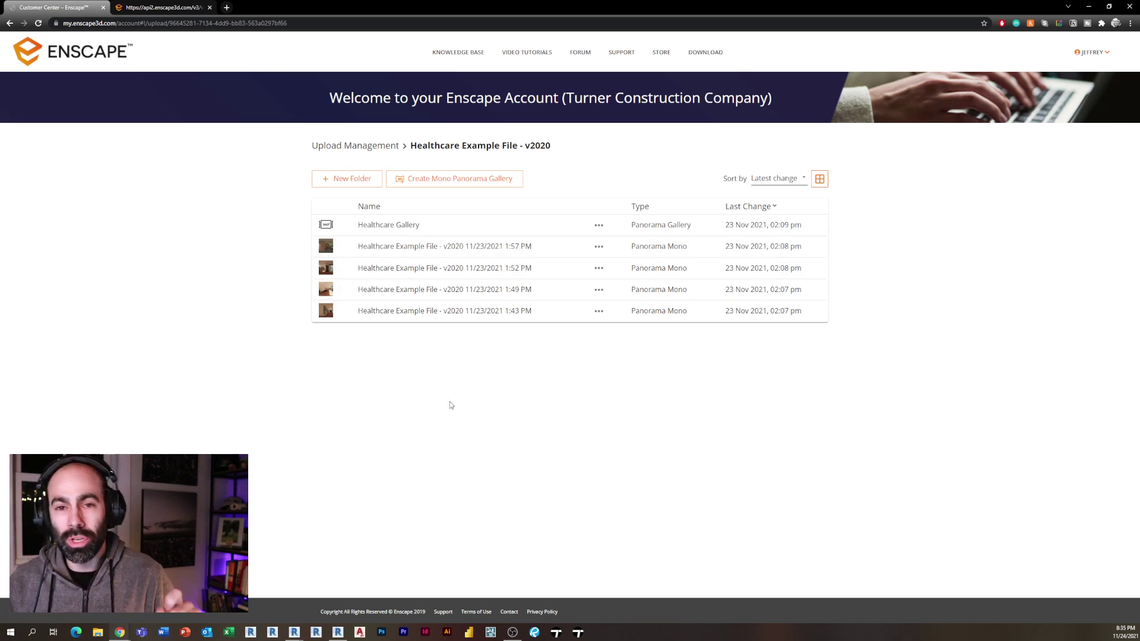
left_click(453, 184)
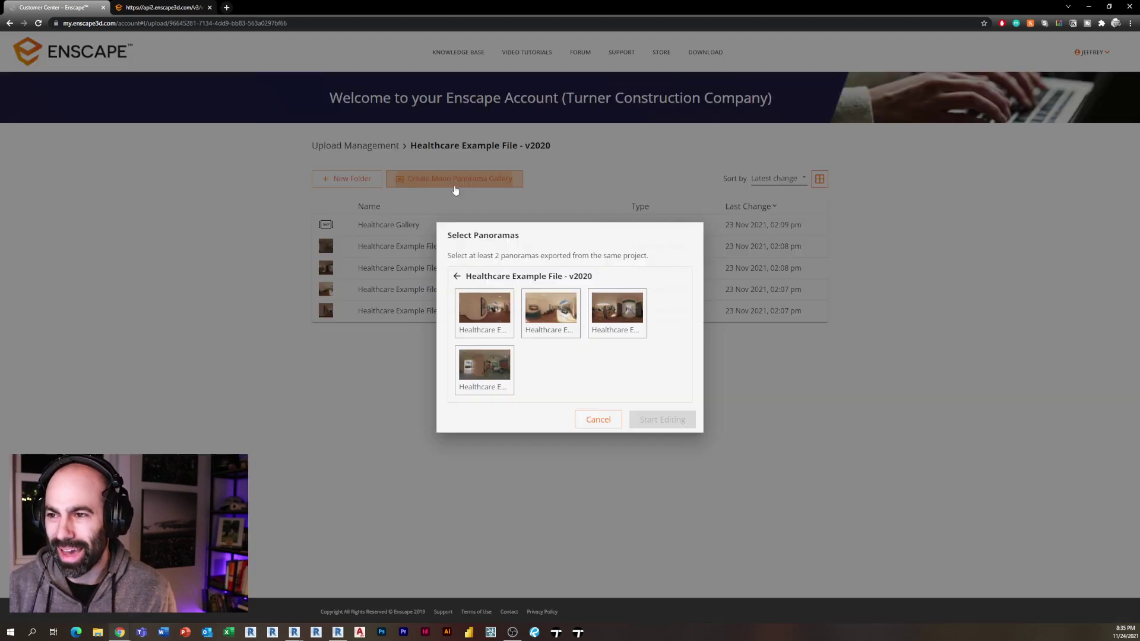
left_click(598, 419)
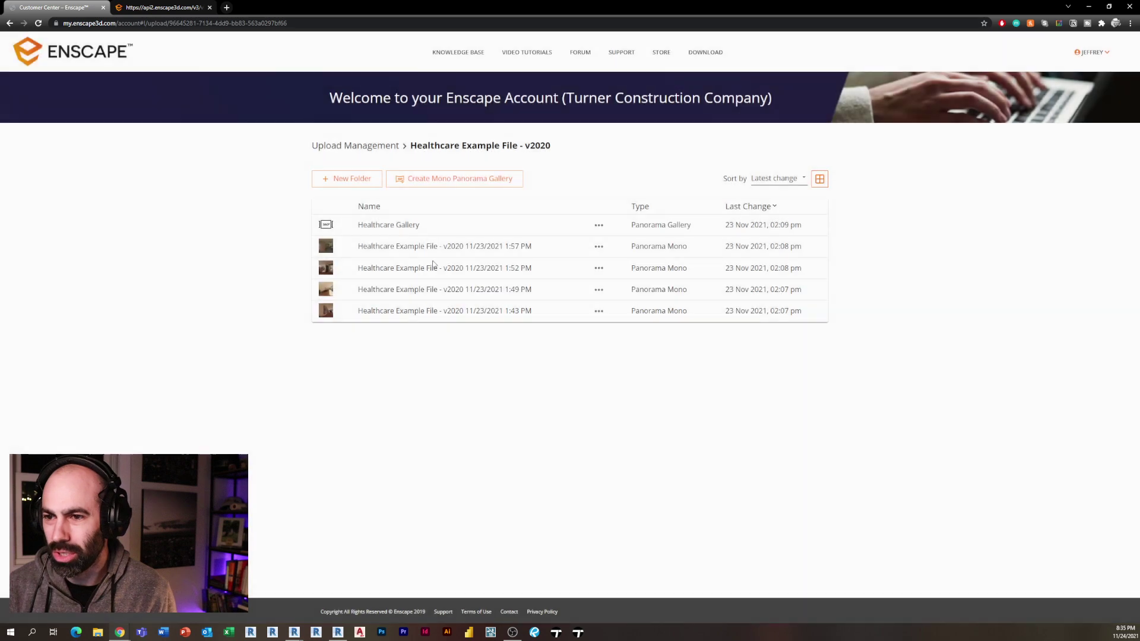
- Open the Healthcare Gallery and look through its waiting area and entrance panoramas, ending at the reception lobby
left_click(426, 227)
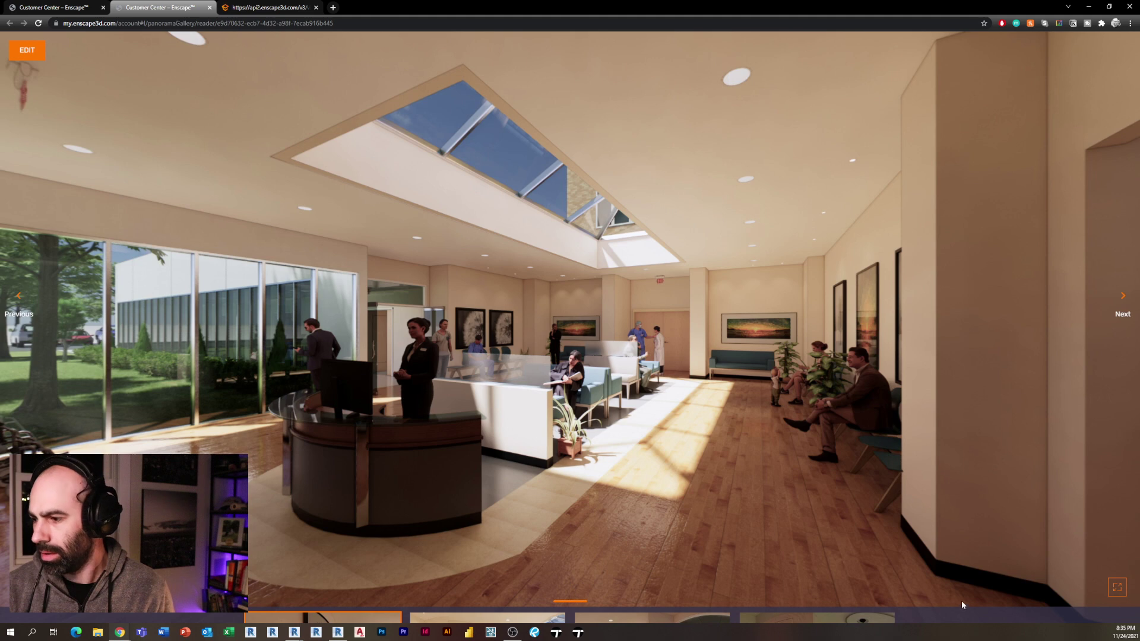
mouse_move(503, 613)
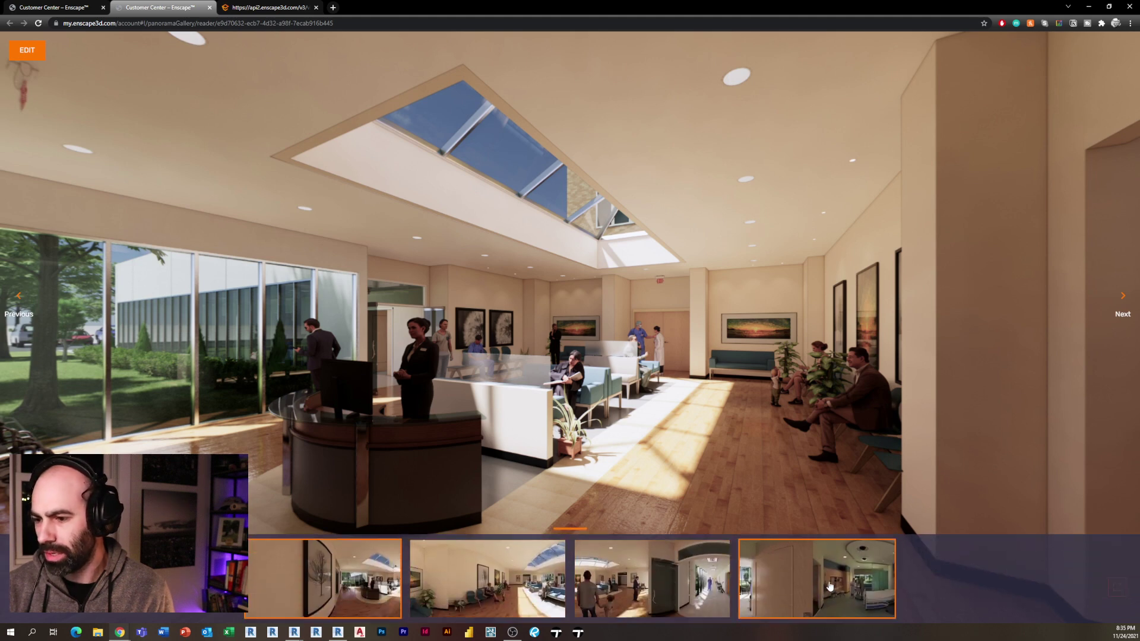
left_click(511, 604)
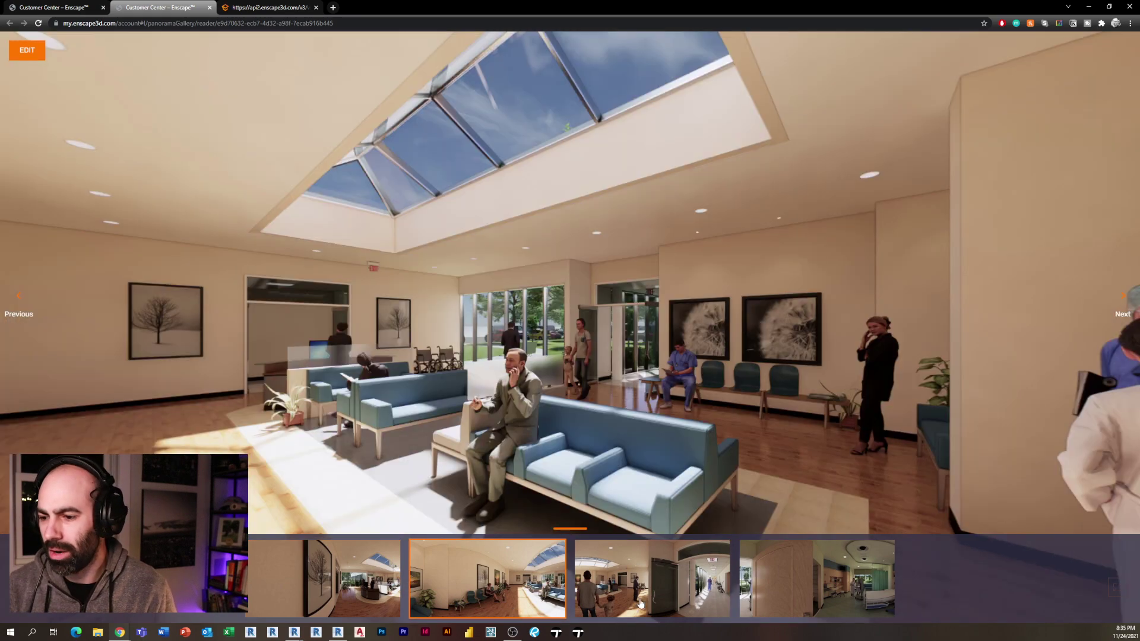
left_click(633, 604)
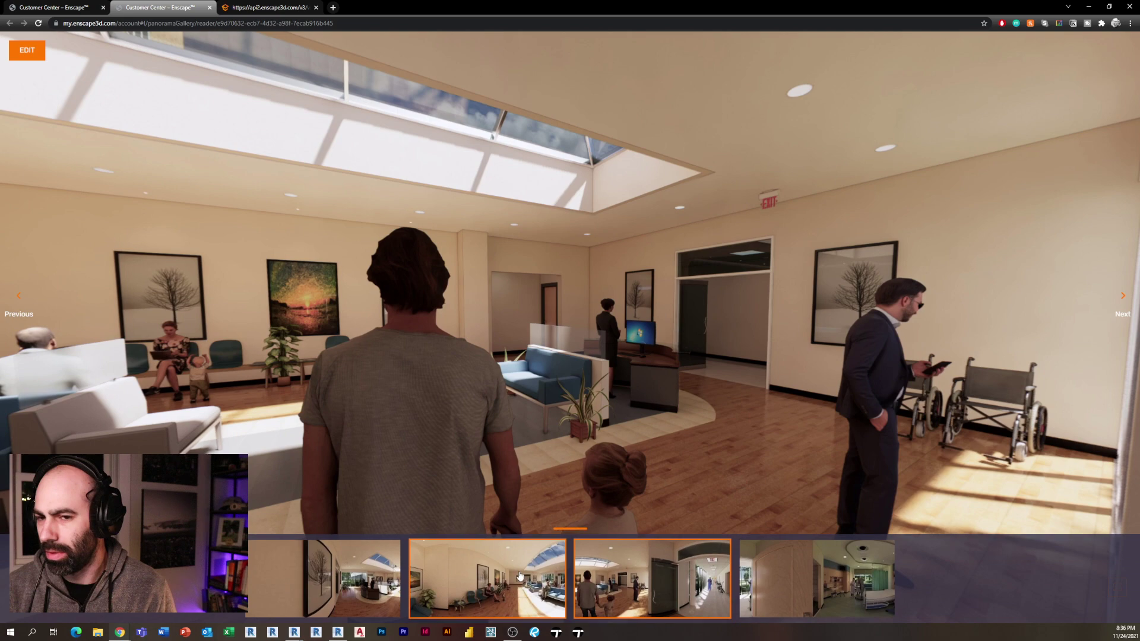
left_click(528, 613)
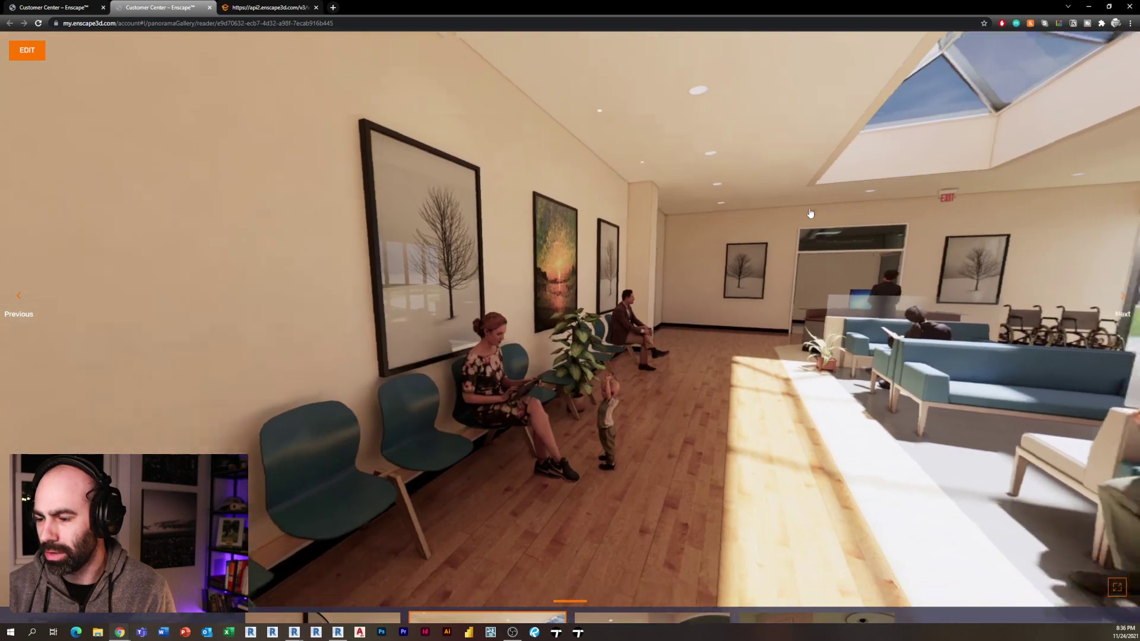
left_click_drag(810, 213, 594, 184)
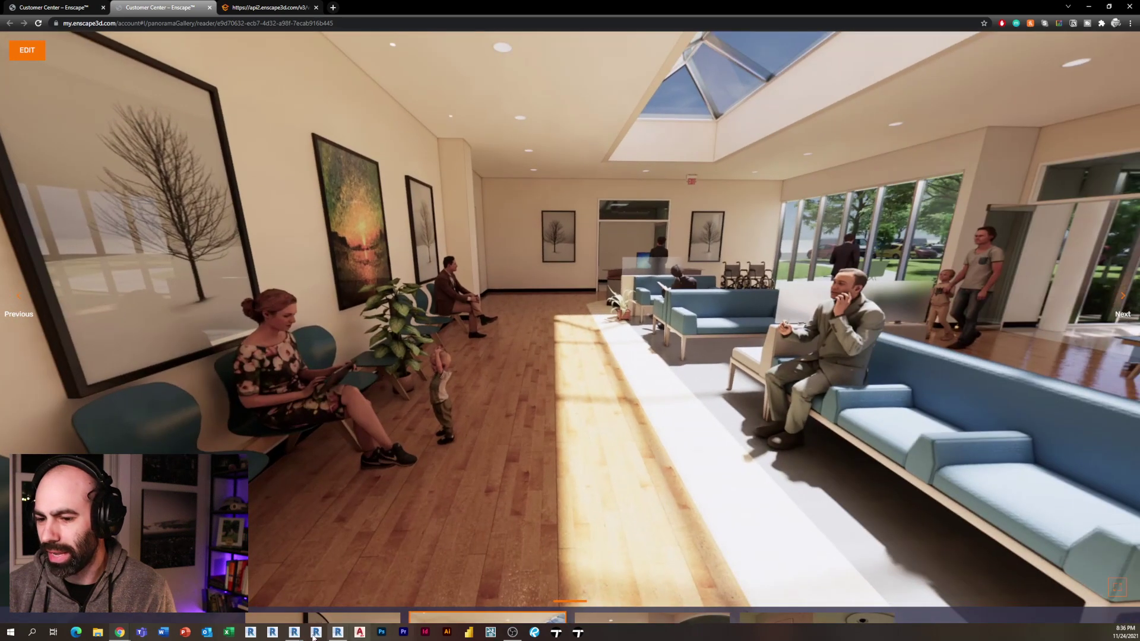
left_click(337, 602)
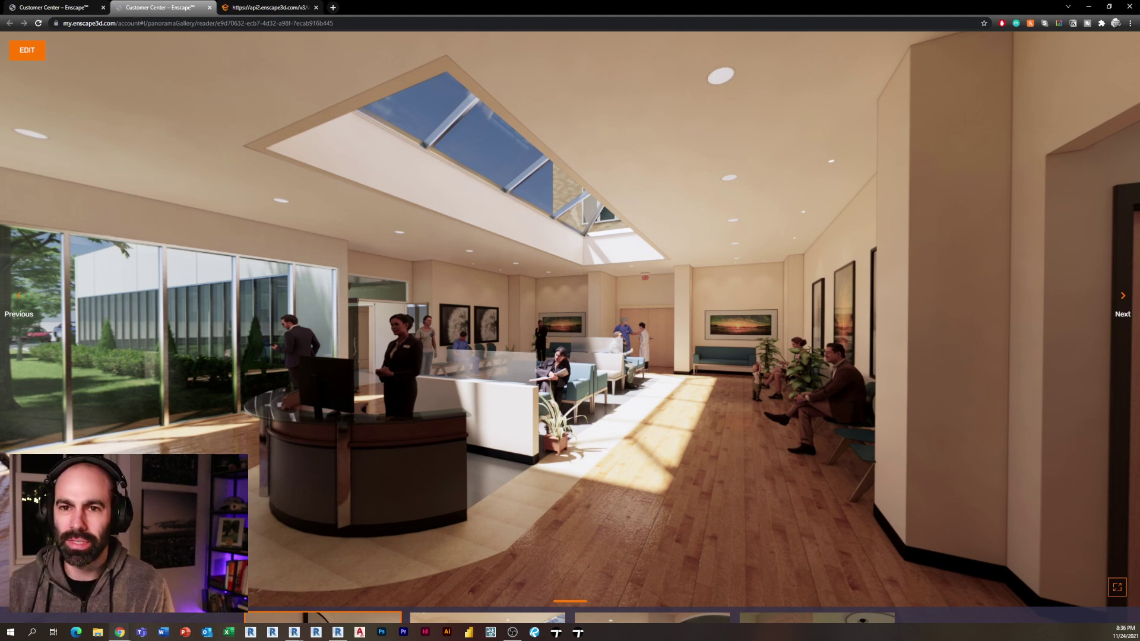
- Edit the Healthcare Gallery and activate Tour mode with all waypoints shown
left_click(28, 51)
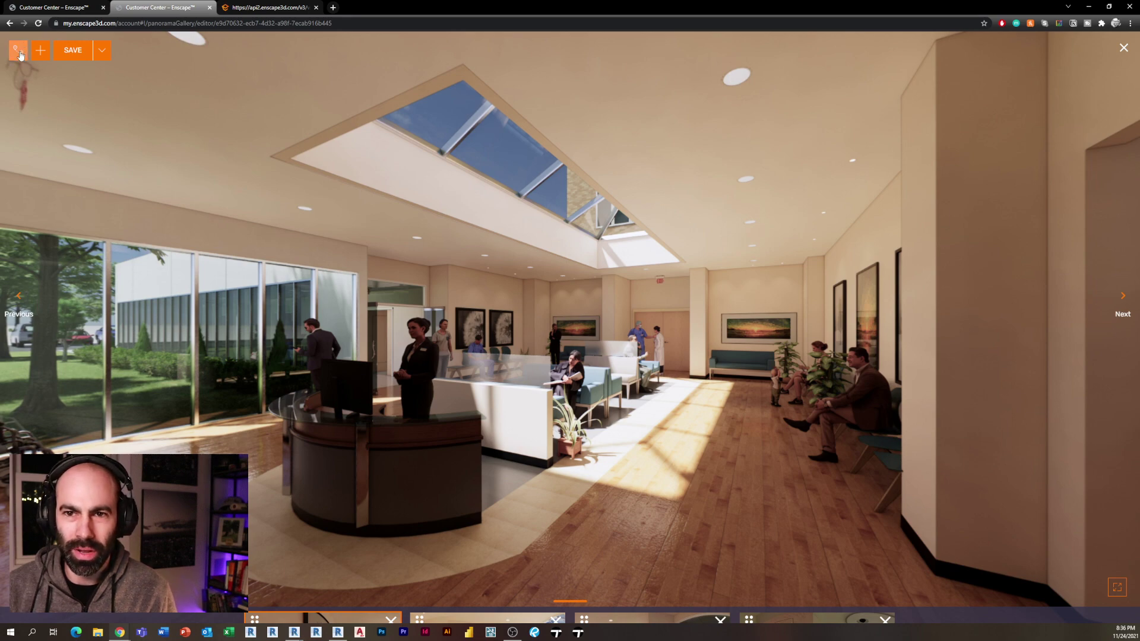
left_click(18, 51)
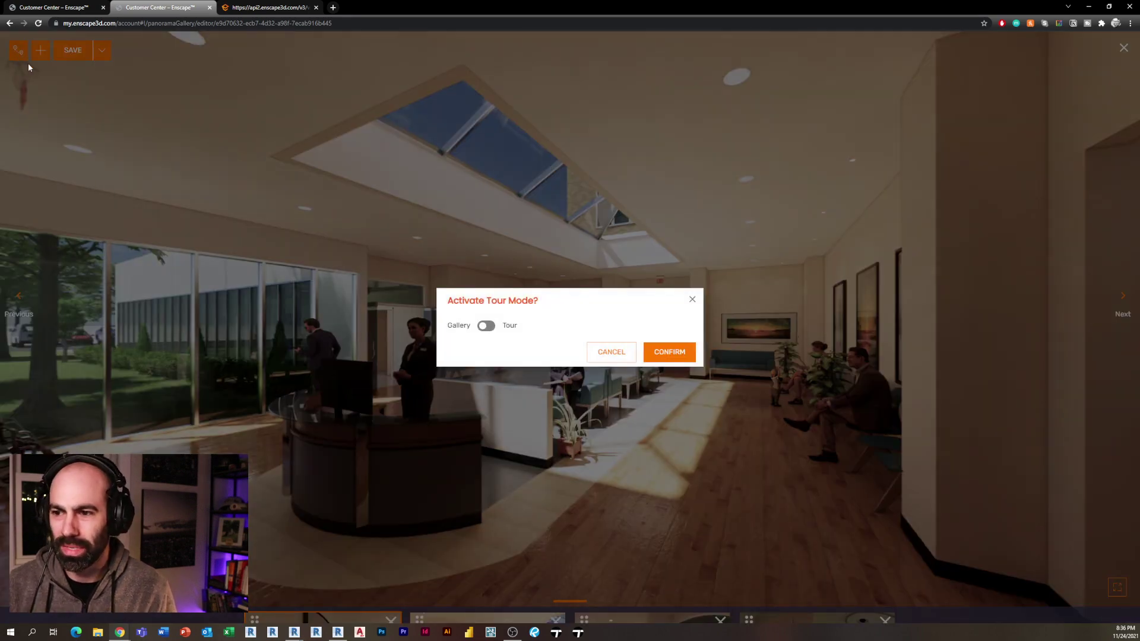
left_click(486, 326)
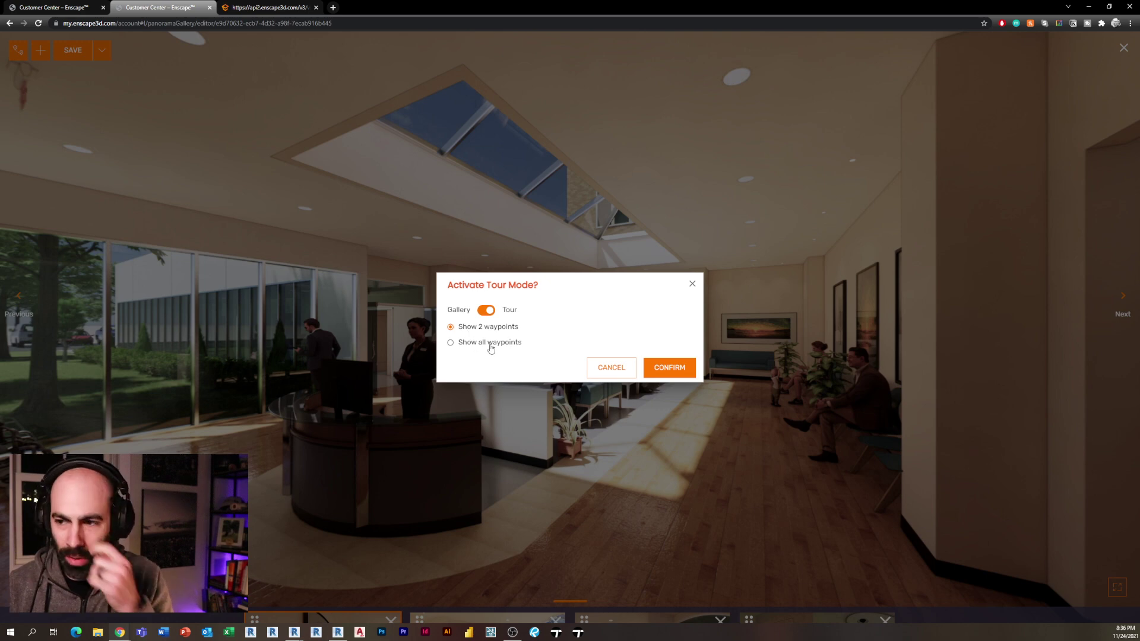
left_click(662, 366)
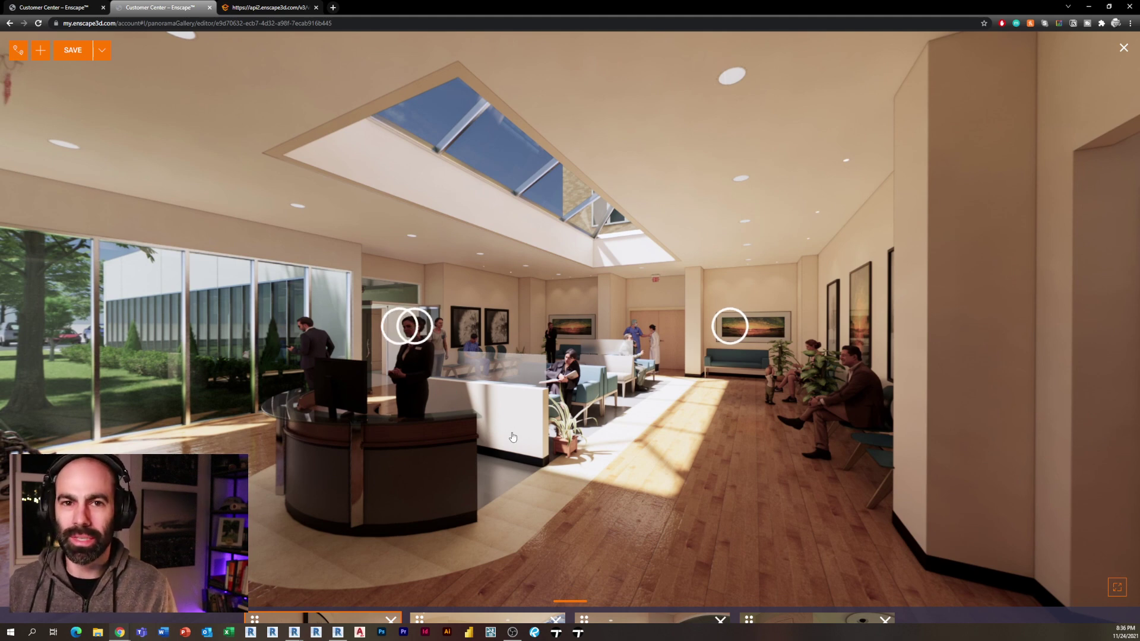
- Follow the tour waypoints from the reception lobby to the blue seating area and back to the lobby
left_click_drag(755, 330, 706, 331)
left_click(685, 317)
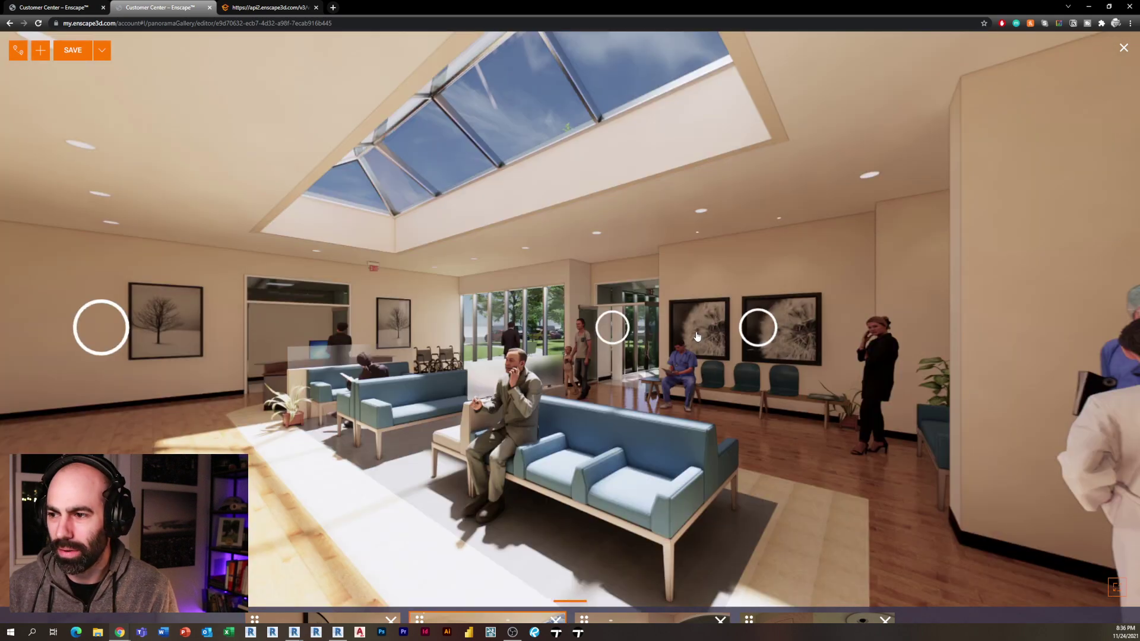
left_click_drag(103, 338, 305, 337)
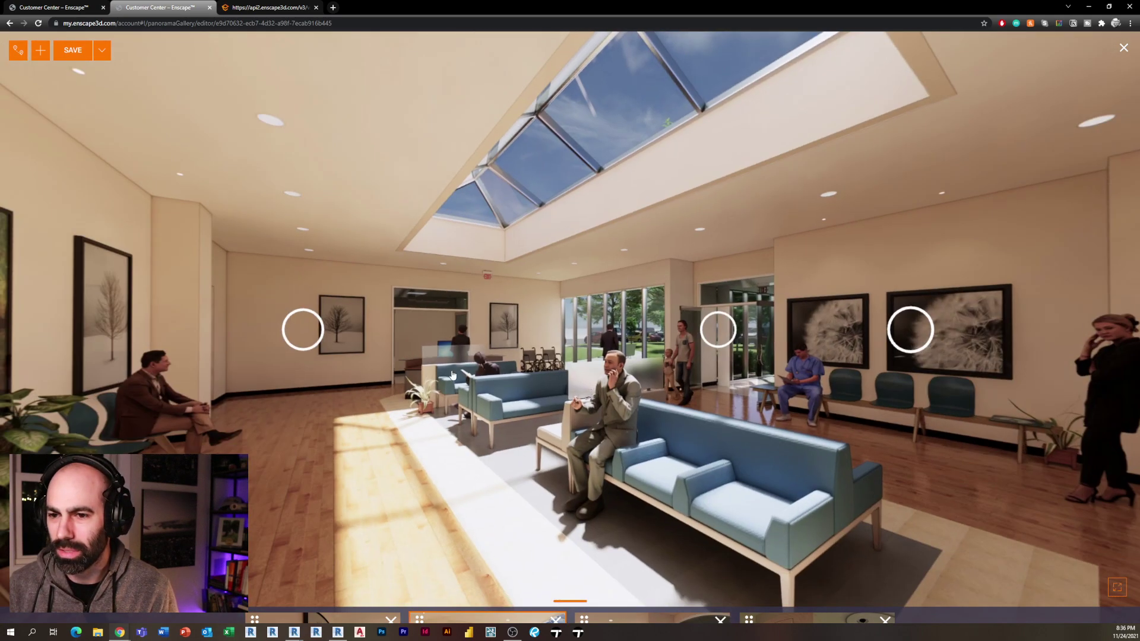
left_click(304, 334)
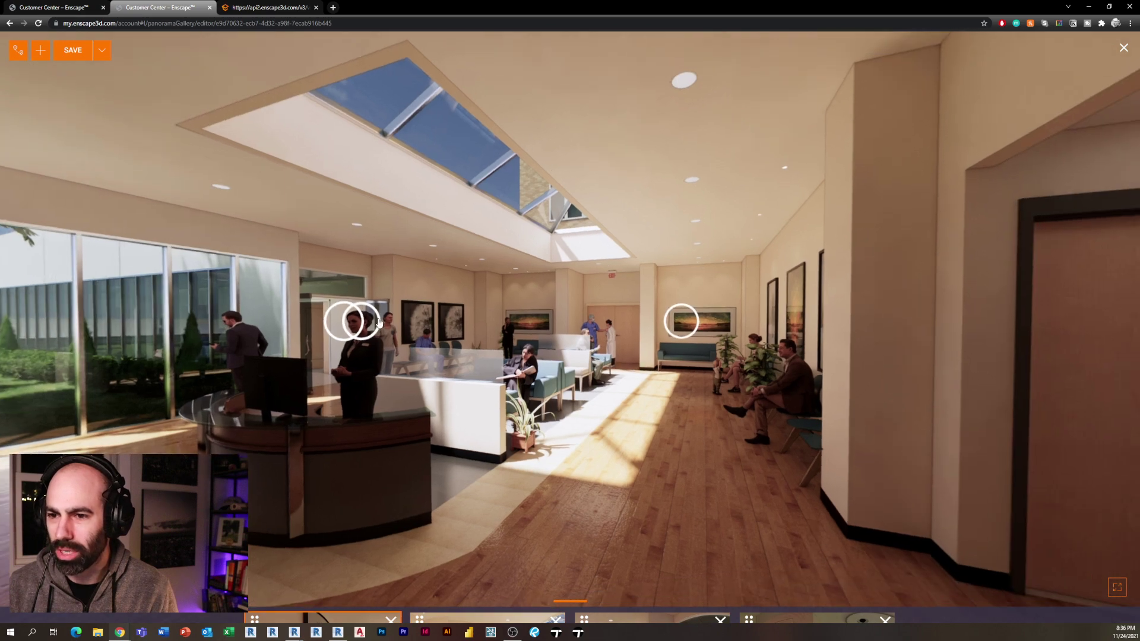
- Follow the waypoints from the lobby to the corridor entrance and into the patient room, looking toward its doorway
left_click(378, 320)
left_click_drag(726, 378, 598, 362)
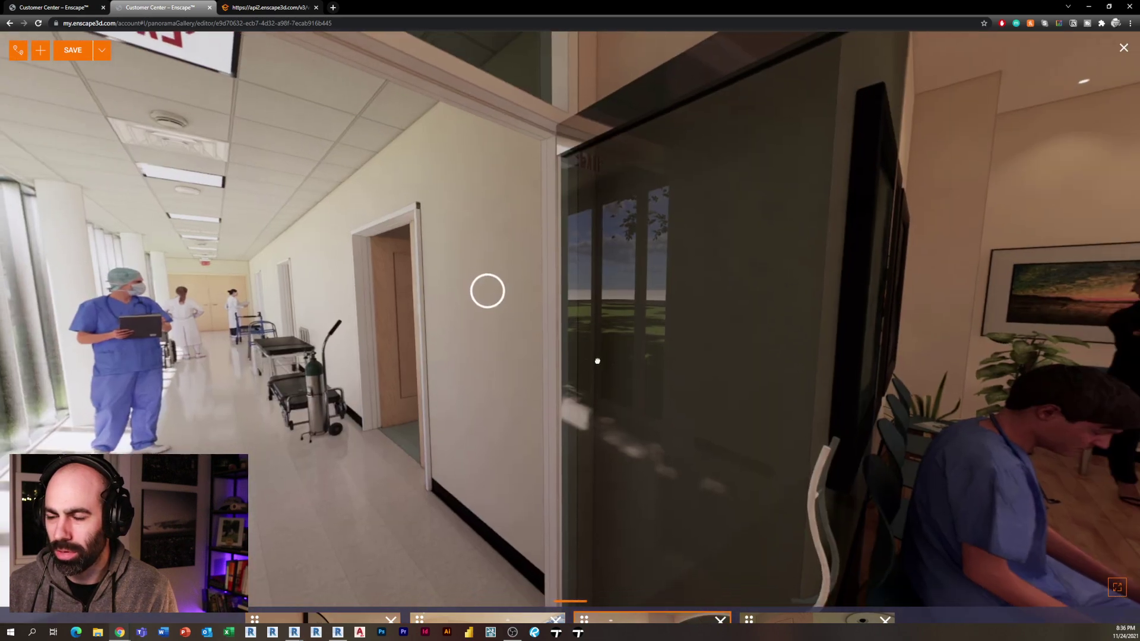
left_click(494, 290)
left_click_drag(768, 330, 470, 322)
left_click_drag(679, 323, 591, 323)
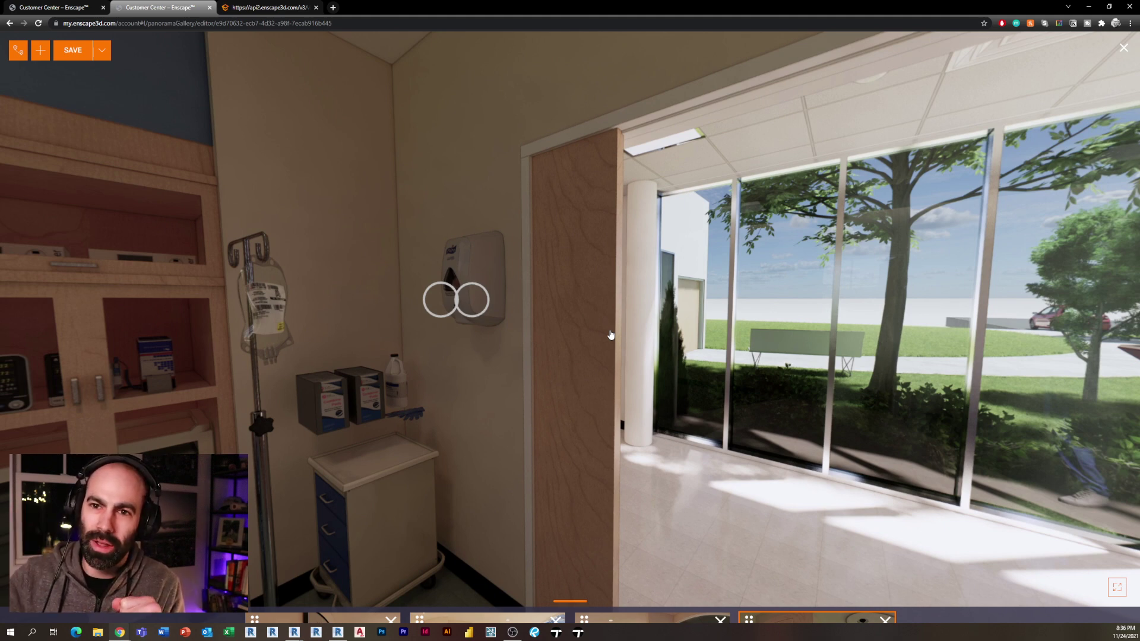
- Follow the waypoints from the patient room back through the corridor entrance to the blue seating area
left_click_drag(518, 303, 392, 275)
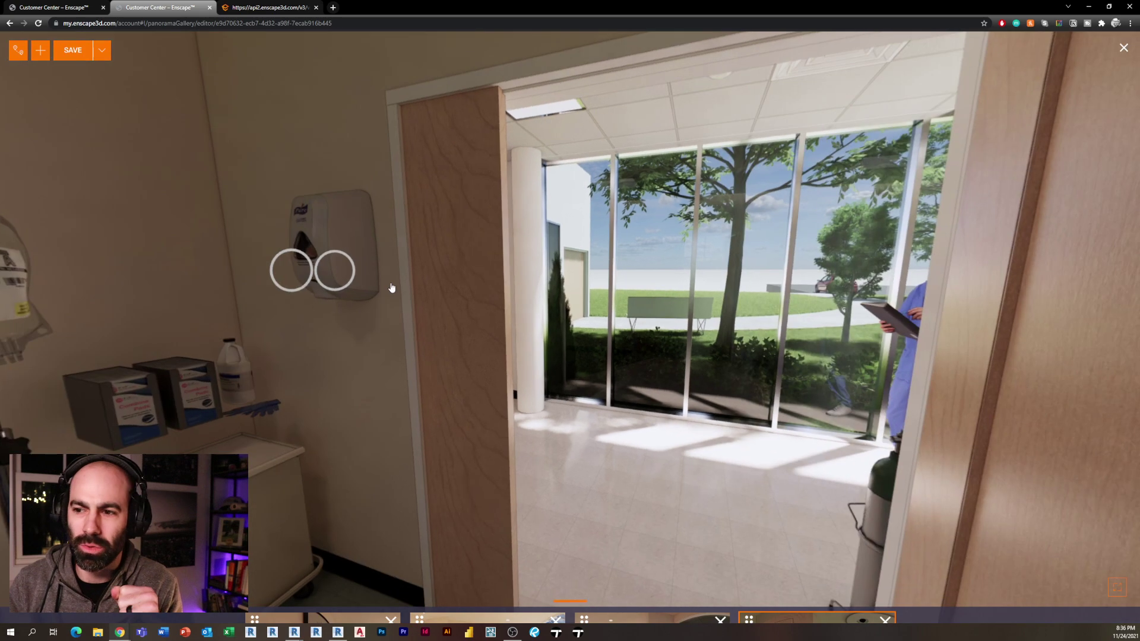
left_click(336, 271)
left_click(429, 328)
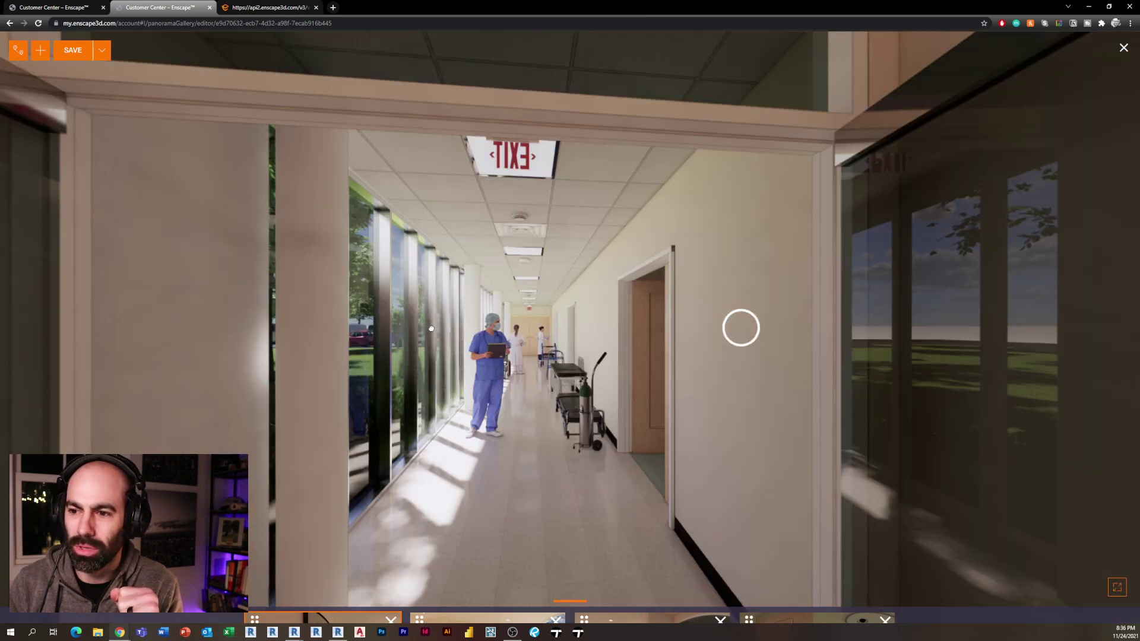
left_click(742, 332)
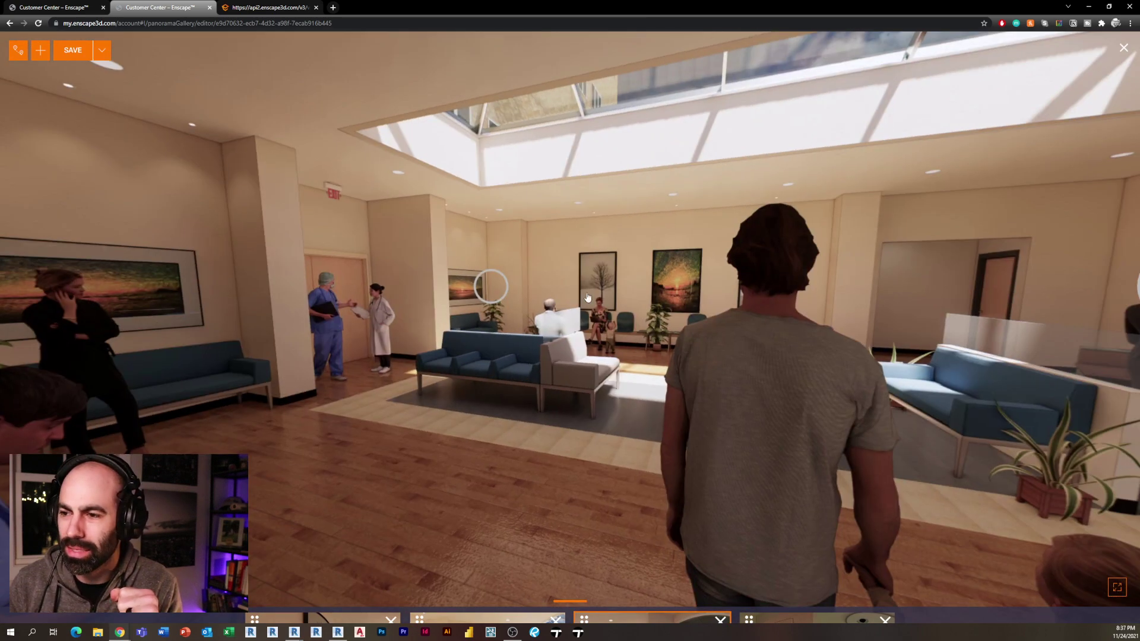
left_click(493, 286)
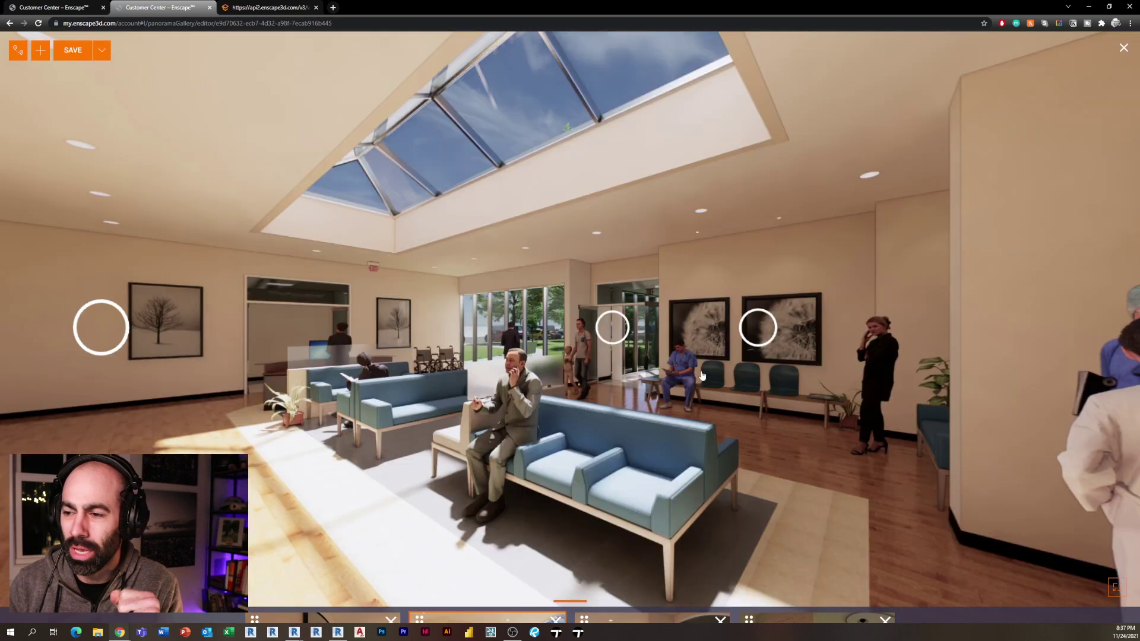